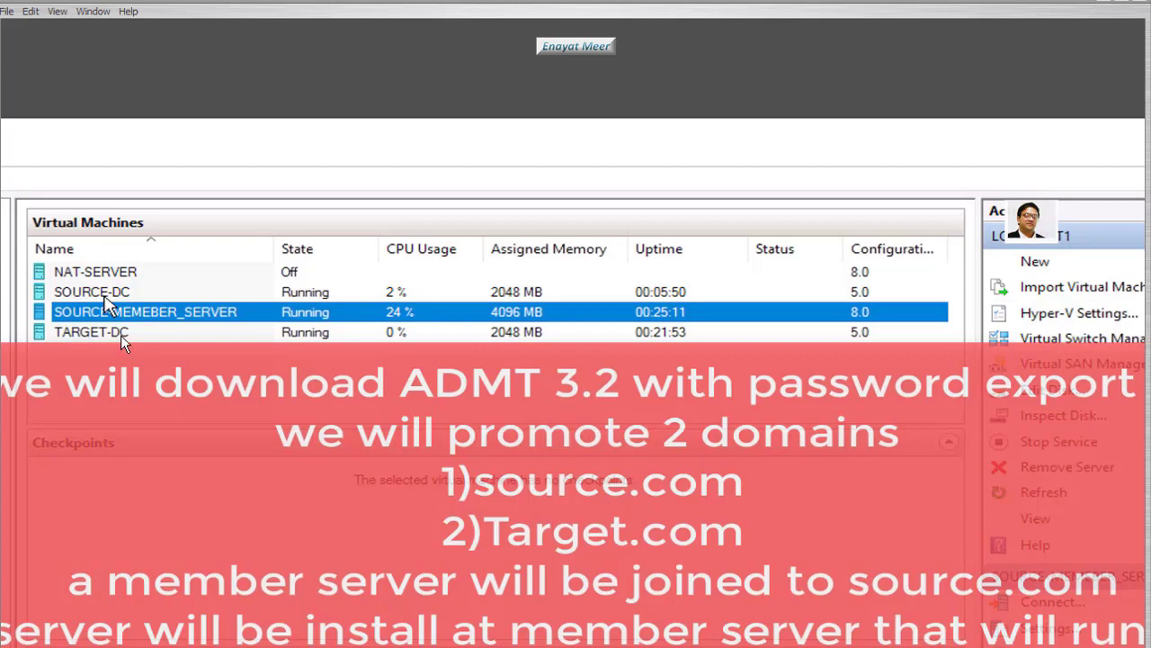
- Connect to the SOURCE-DC virtual machine and show Server Manager's pending post-deployment notification
click(101, 293)
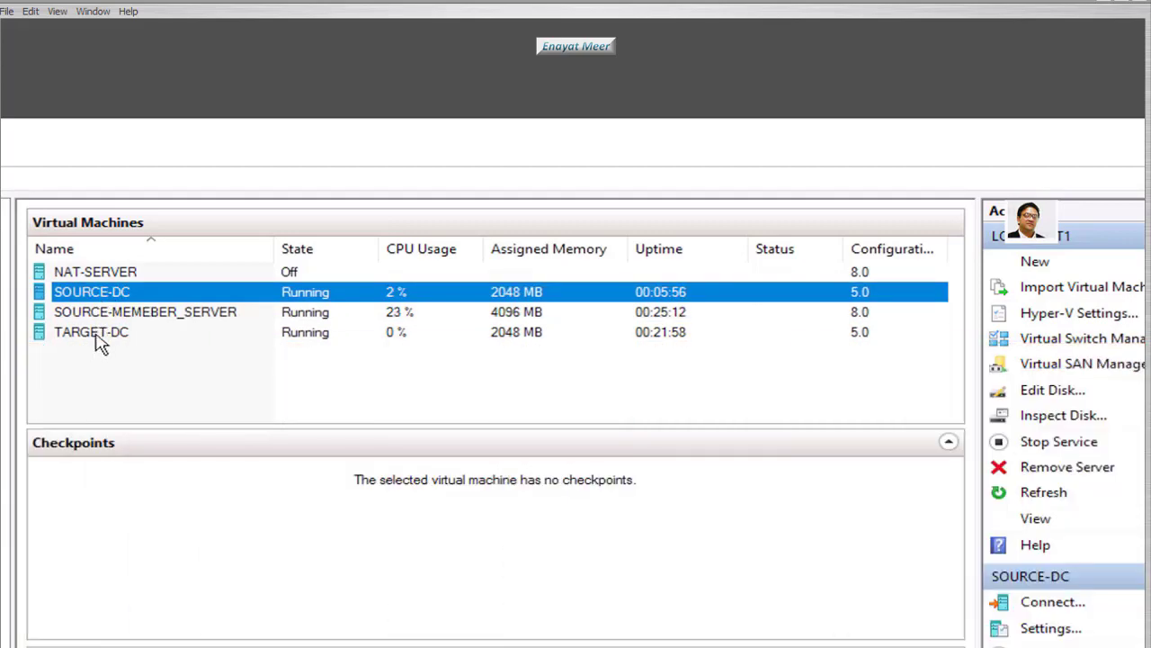
click(97, 336)
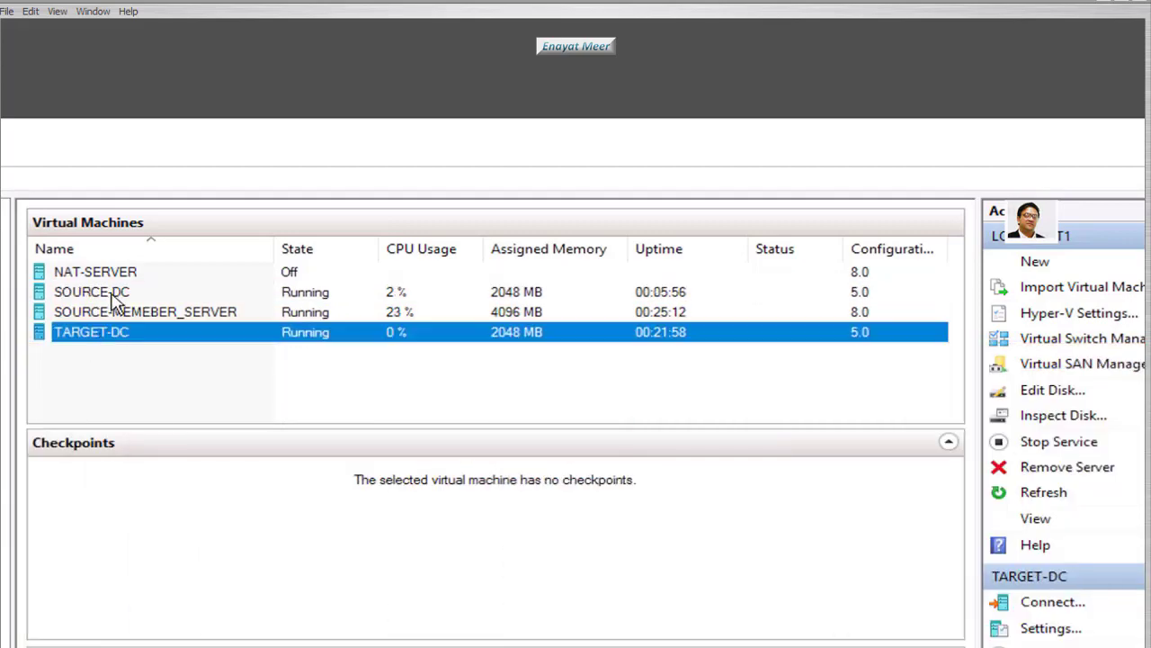
double_click(113, 295)
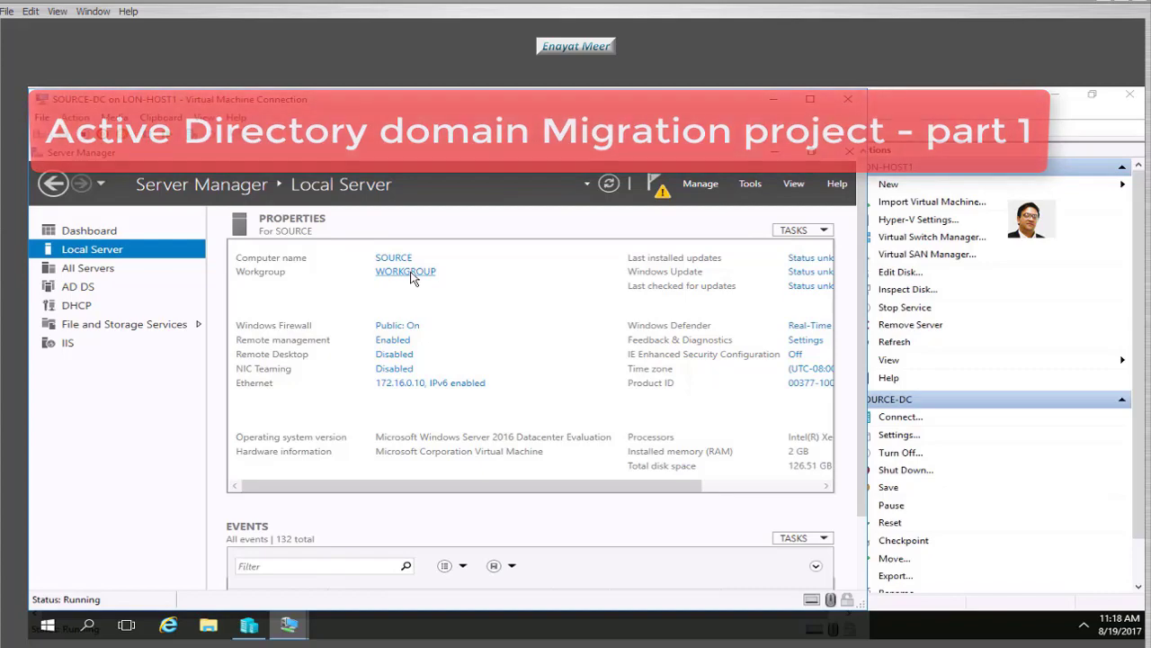
click(661, 197)
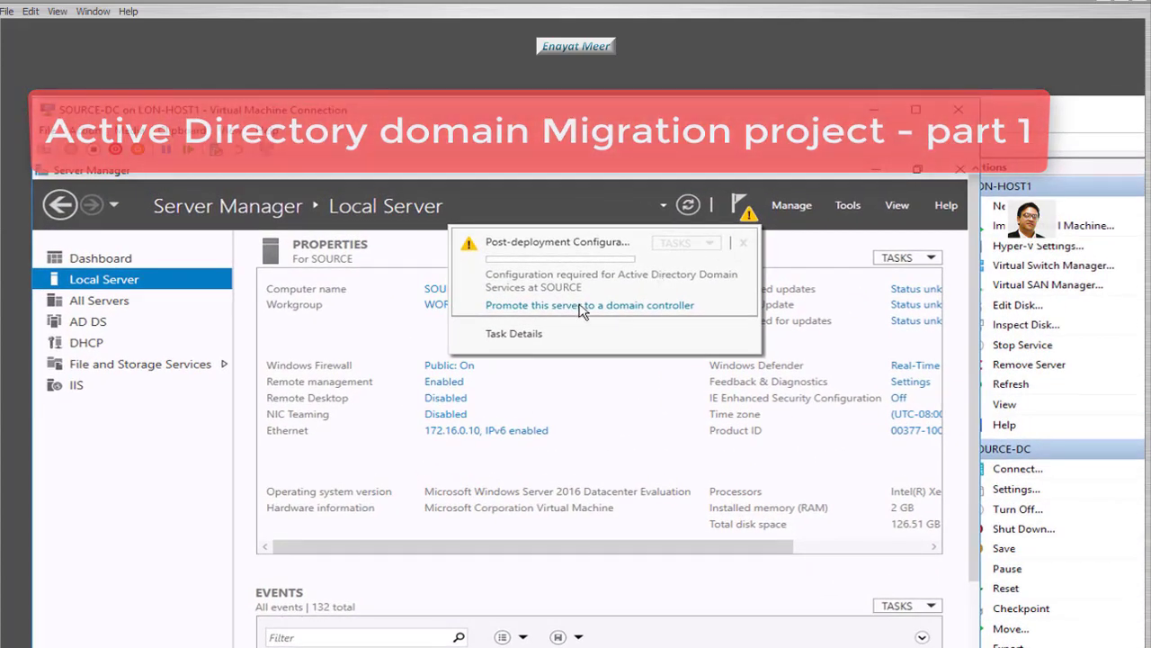
- Start promoting the server as a new forest with root domain SOURCE.COM and continue
click(578, 306)
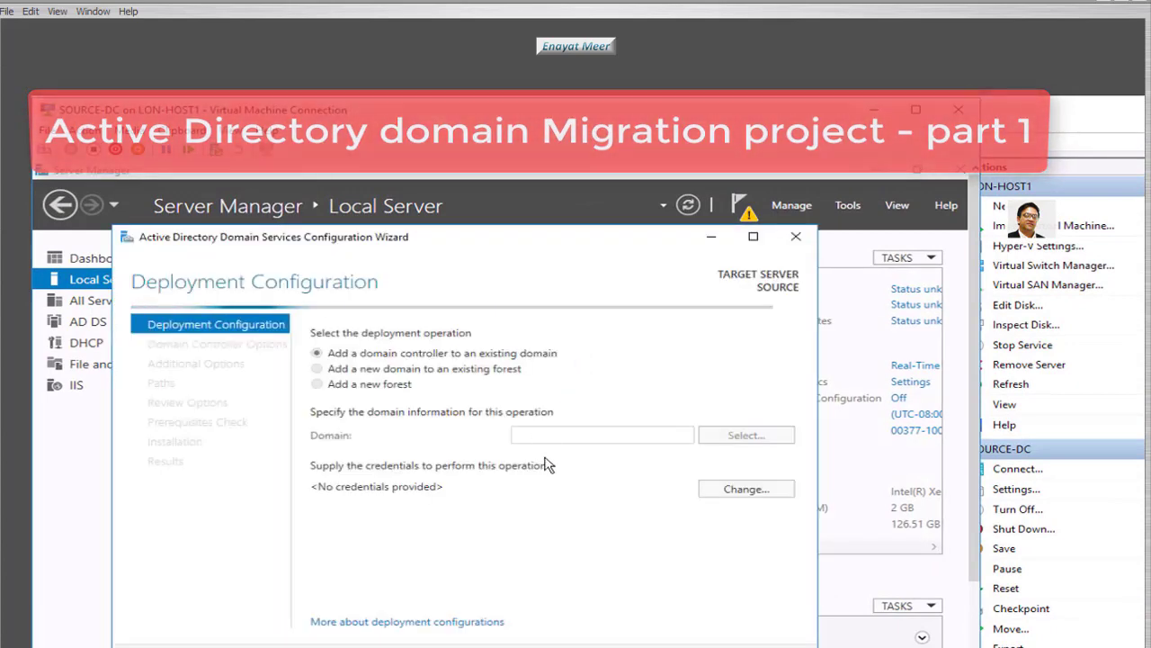
drag(524, 234, 531, 171)
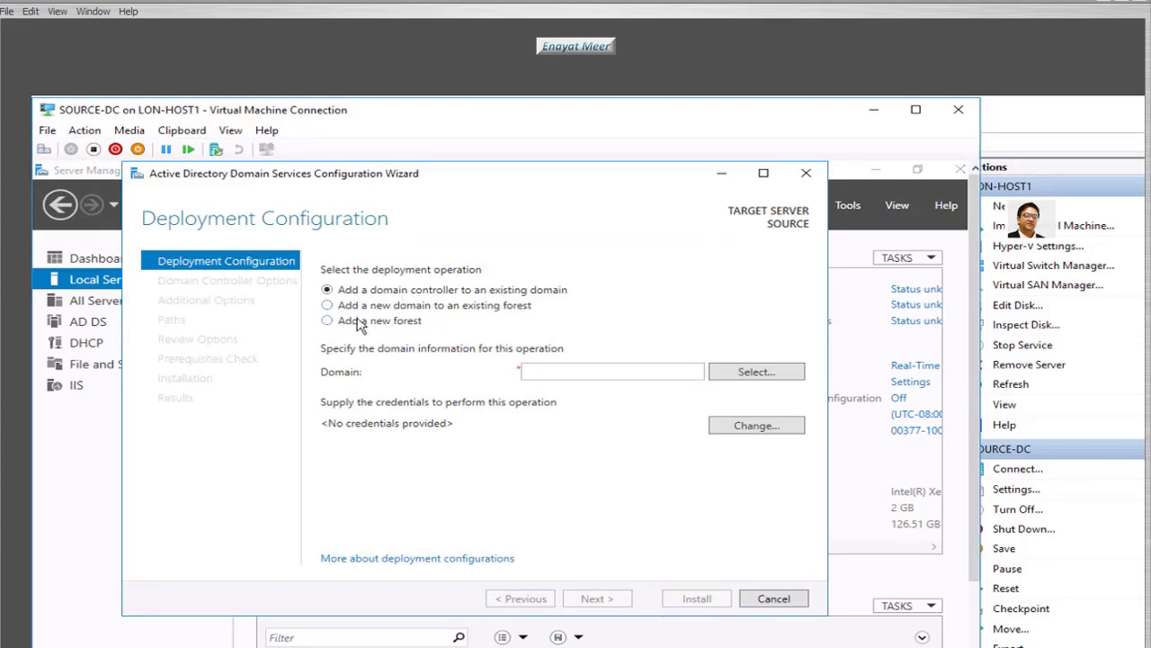
click(327, 321)
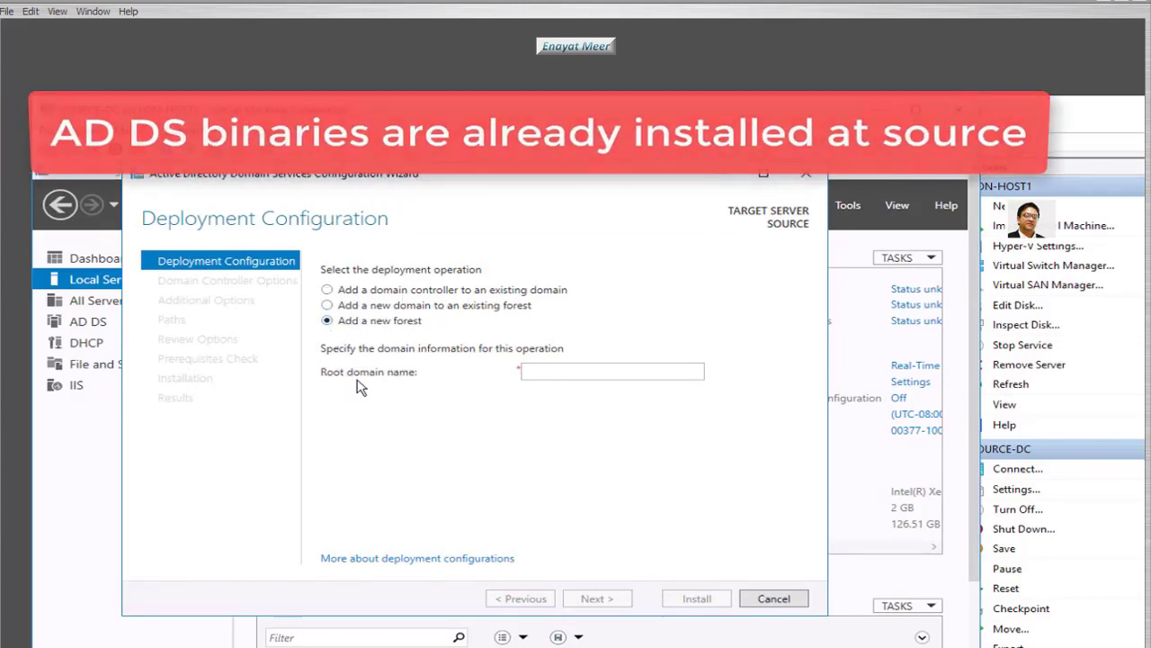
click(568, 376)
text(s)
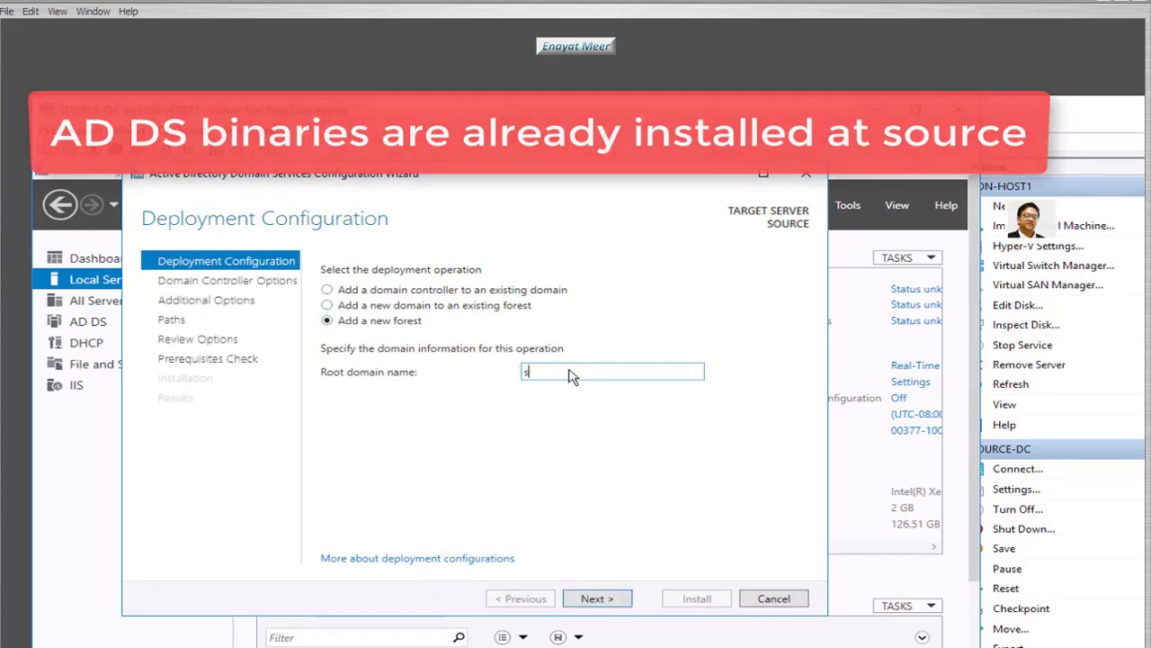
key(BackSpace)
text(SOU)
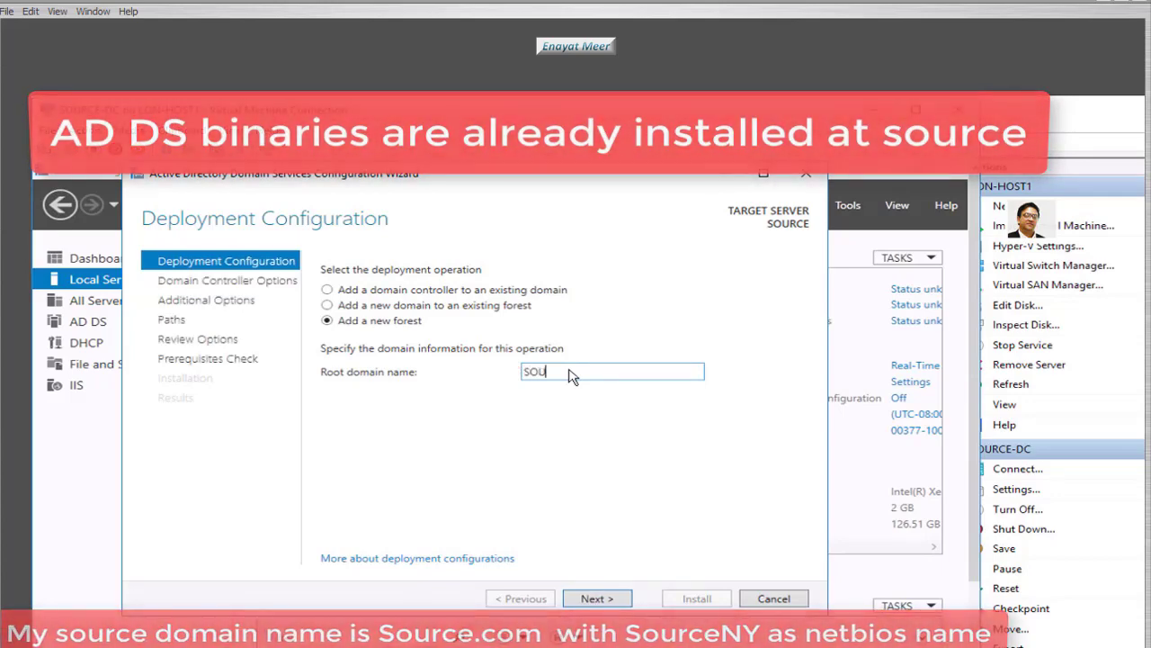
text(RCE.COM)
click(597, 599)
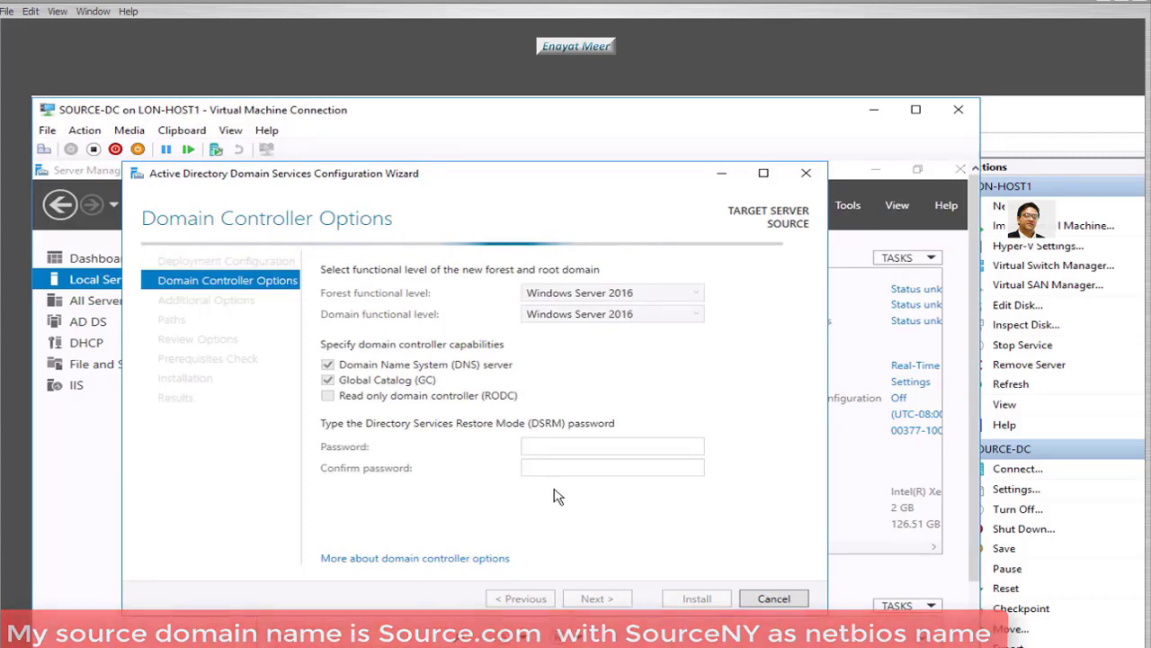
- Keep the forest and domain functional levels at Windows Server 2016
click(698, 295)
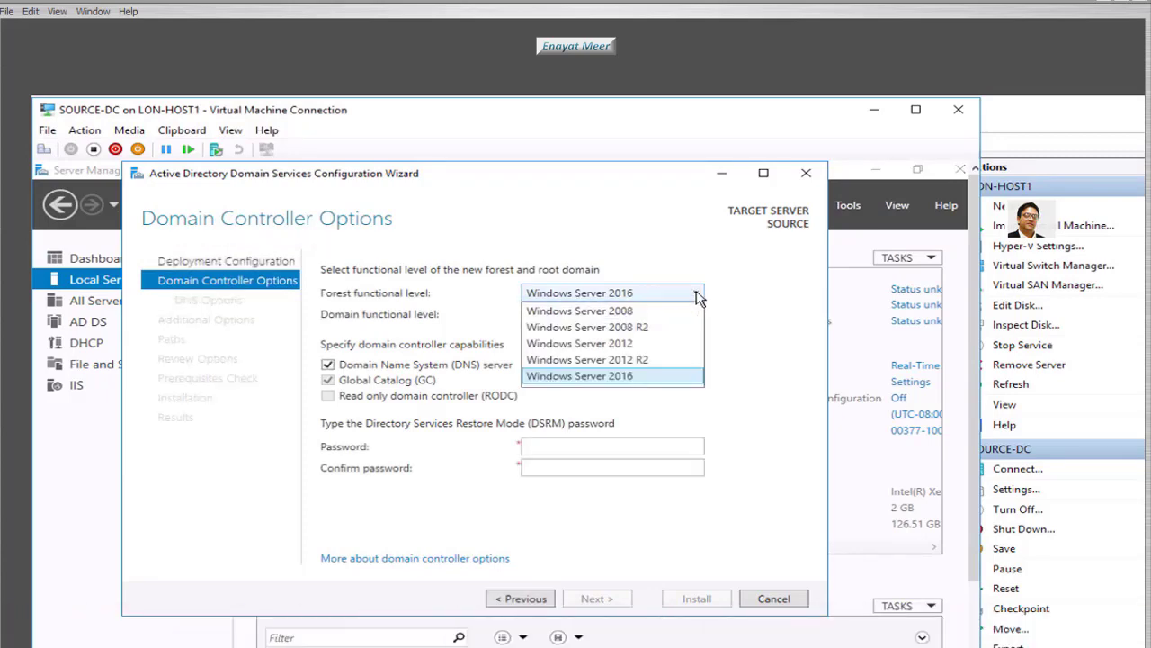
click(698, 296)
click(696, 319)
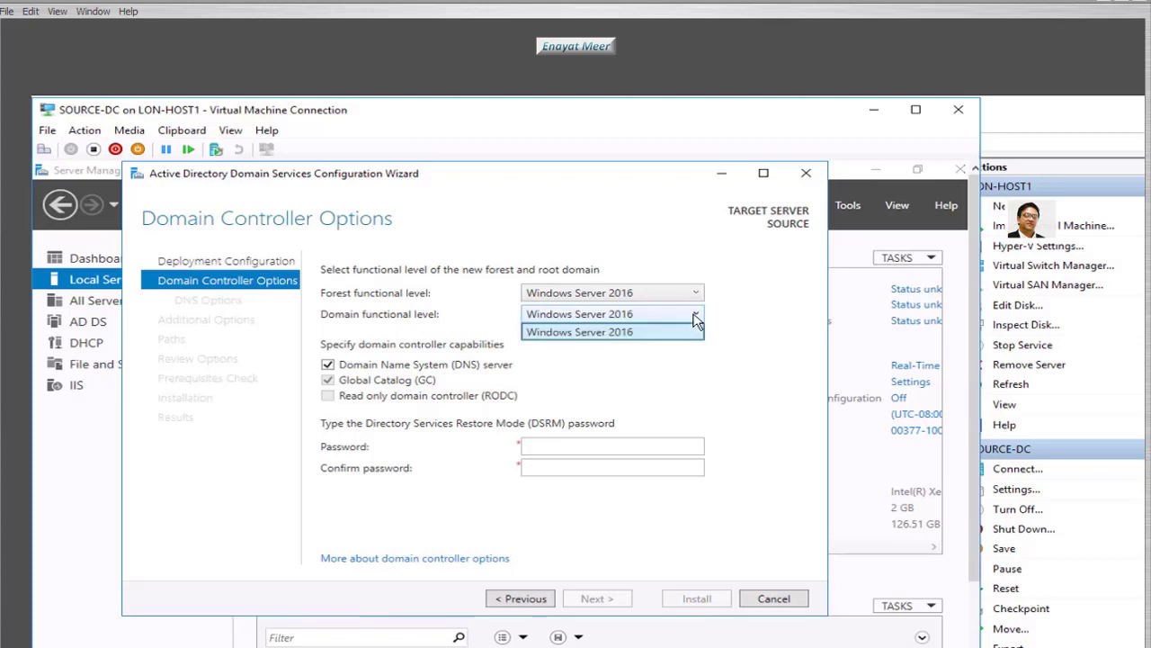
click(695, 319)
click(695, 319)
click(695, 333)
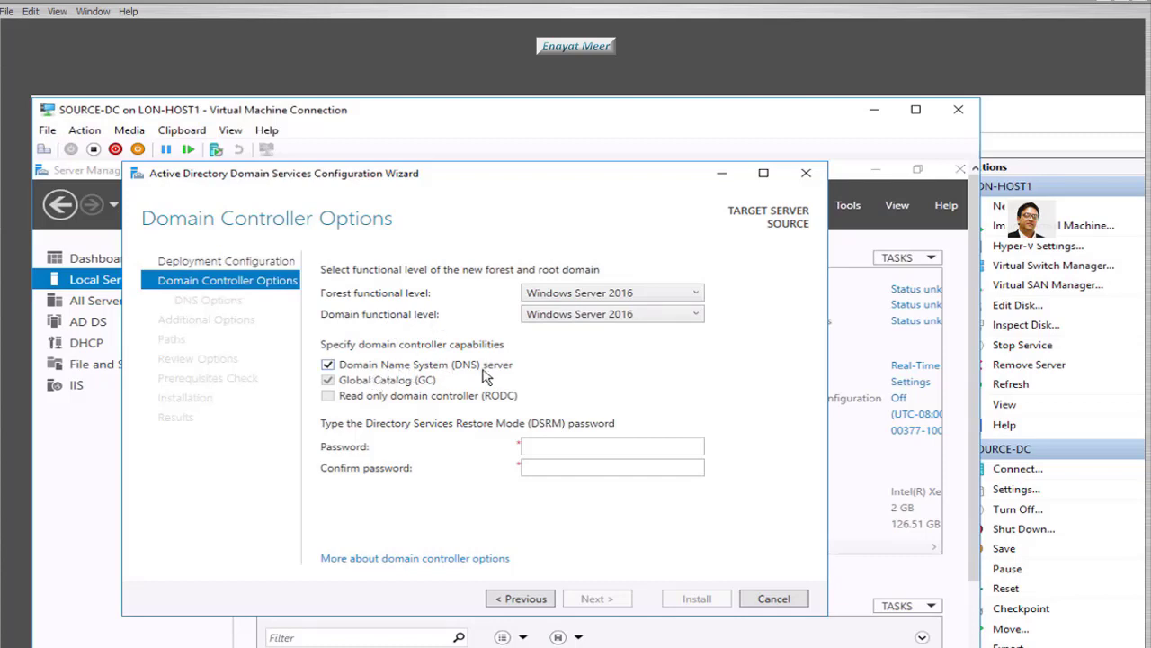
- Enter and confirm the DSRM password, then continue to DNS options
click(560, 450)
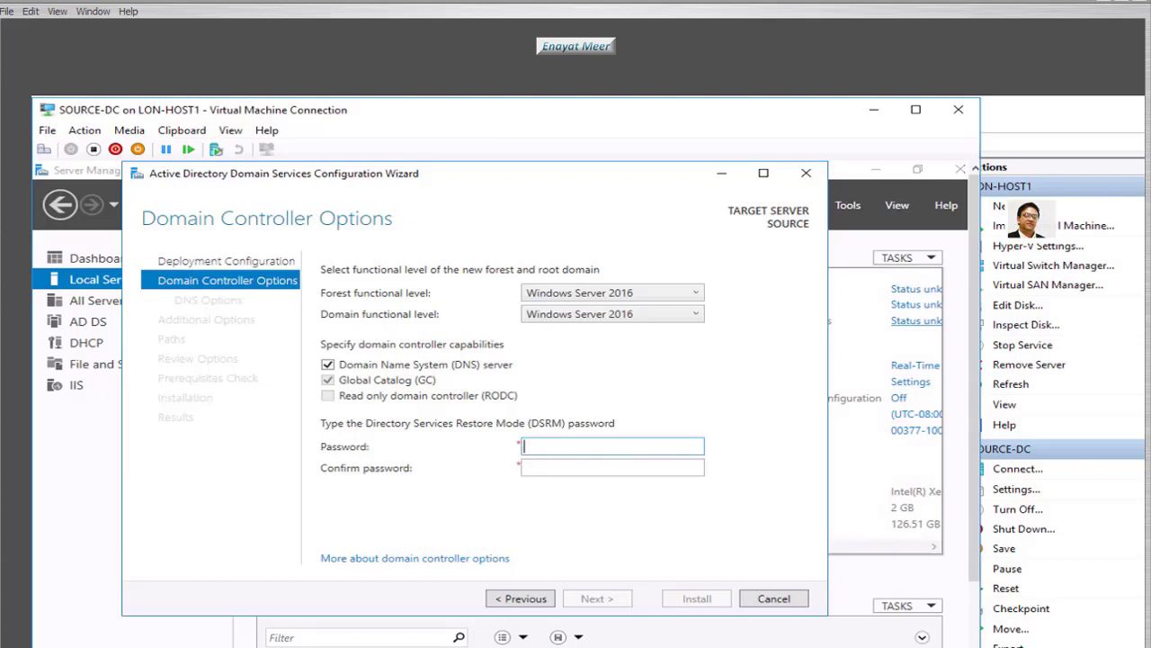
key(ctrl+v)
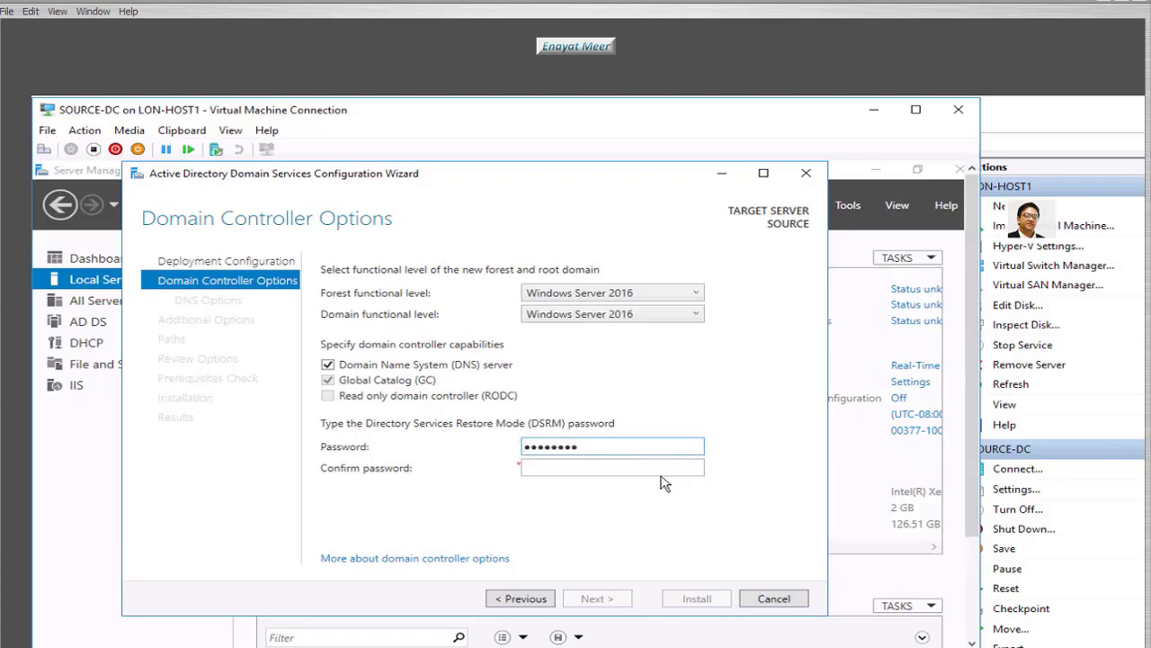
click(660, 473)
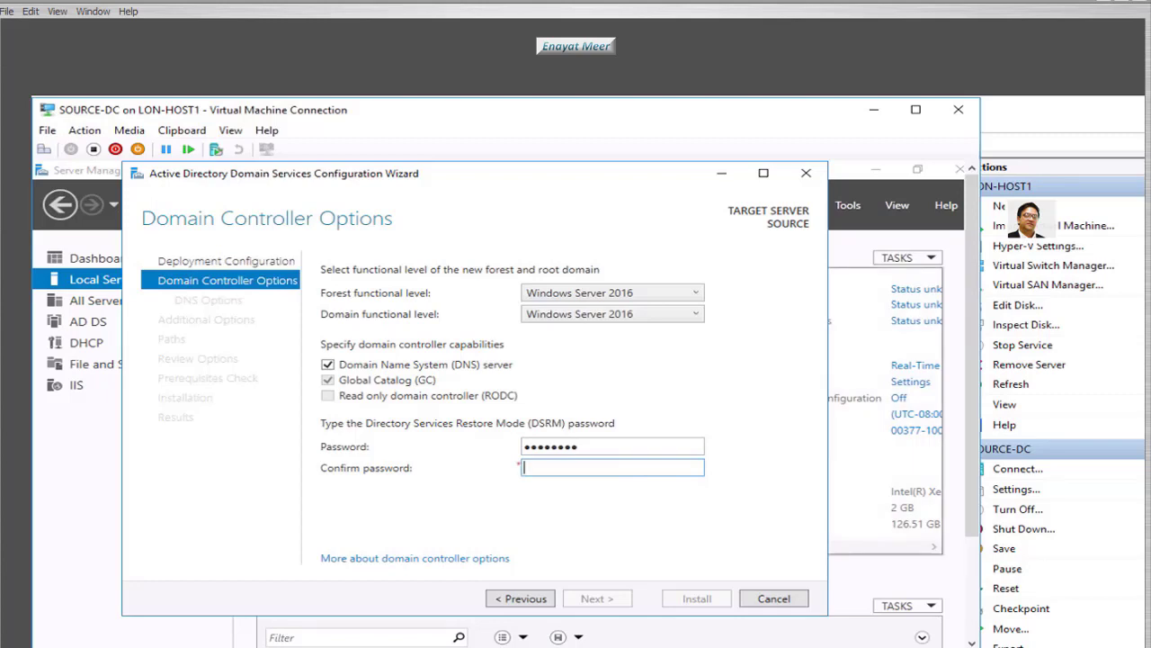
key(ctrl+v)
click(595, 600)
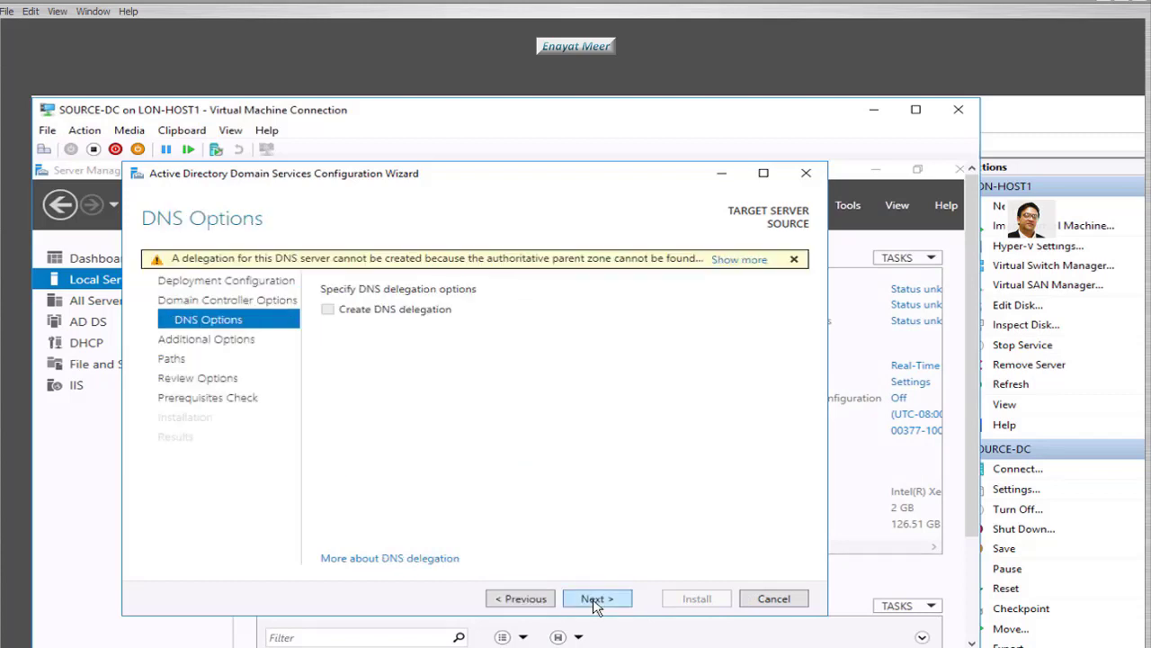
- Skip DNS delegation and change the NetBIOS domain name from SOURCE0 to SOURCENY
click(596, 600)
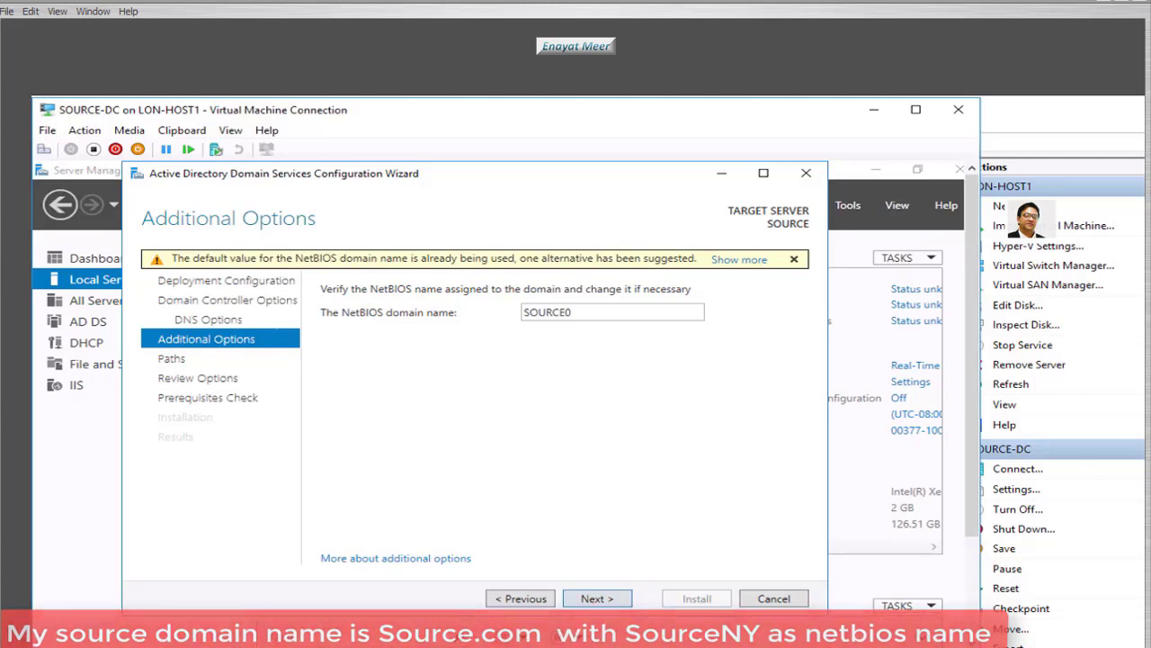
double_click(605, 315)
click(604, 314)
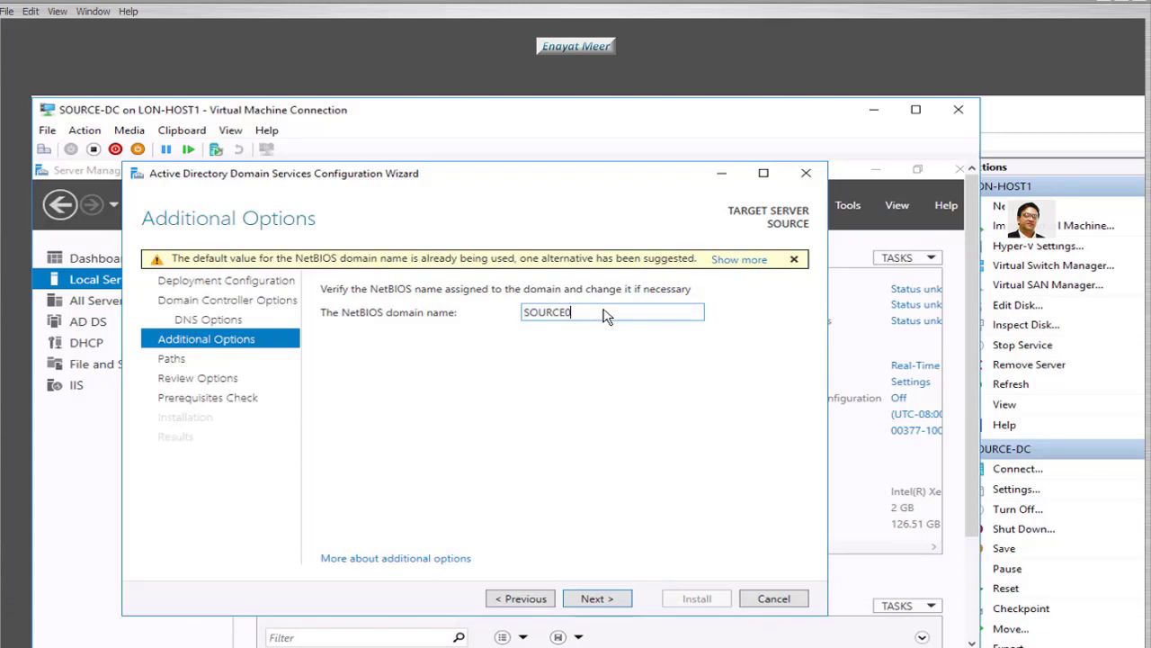
key(BackSpace)
text(ny)
key(BackSpace)
key(BackSpace)
text(NY)
click(596, 599)
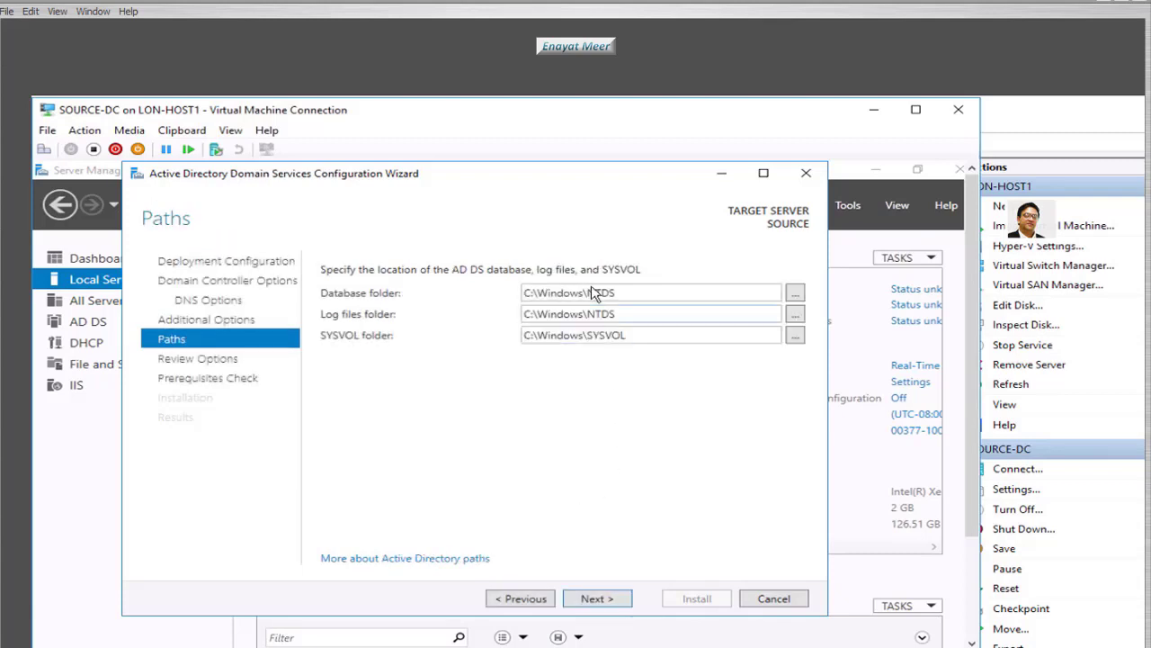
- Accept the default NTDS and SYSVOL paths, review the options, and pass the prerequisites check
click(591, 599)
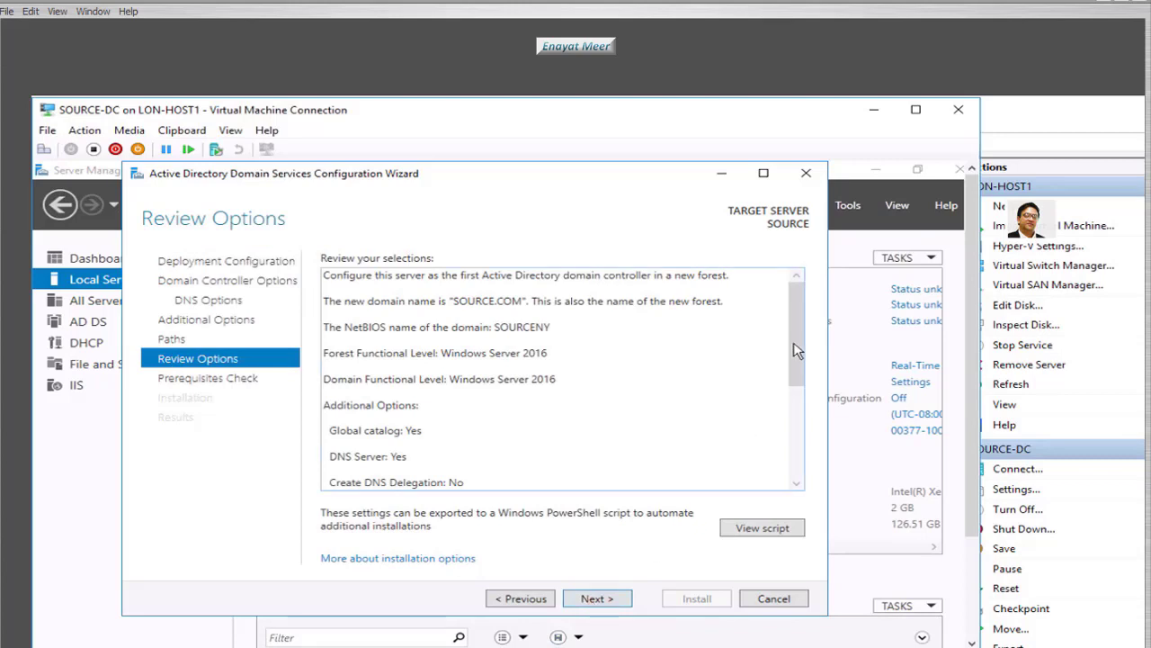
drag(795, 360, 798, 465)
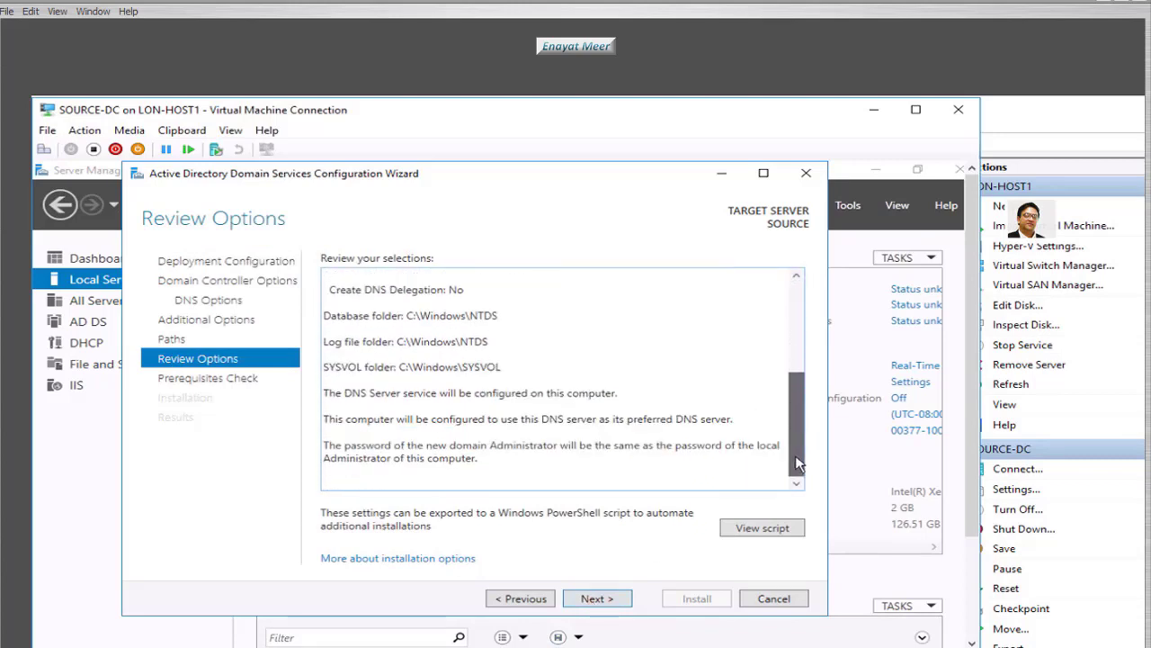
click(594, 599)
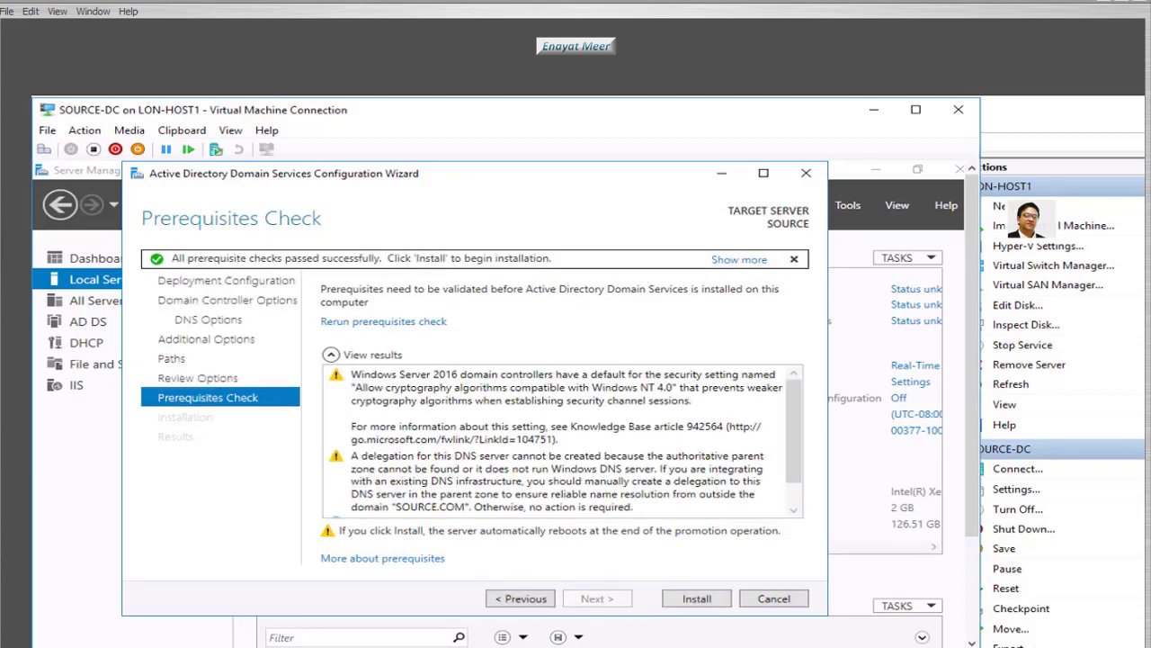
scroll(803, 519, down, 2)
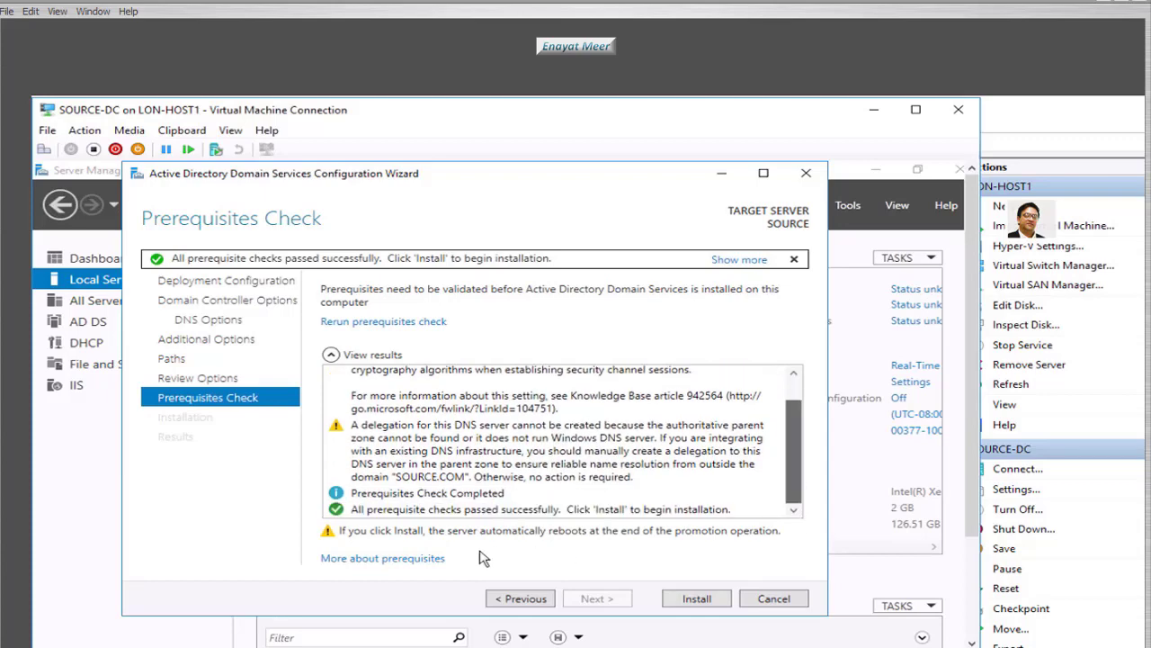
- Install AD DS so SOURCE-DC reboots as the SOURCE.COM domain controller
click(698, 603)
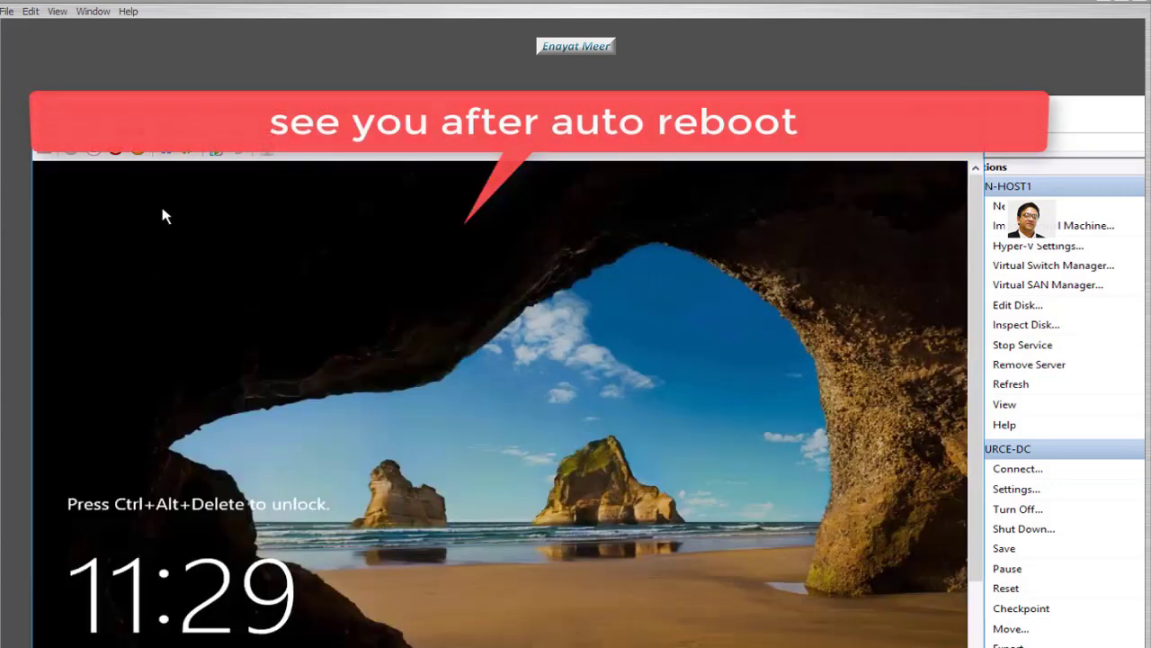
- Unlock the SOURCE-DC VM and sign in as SOURCENY\Administrator with the account password
click(85, 134)
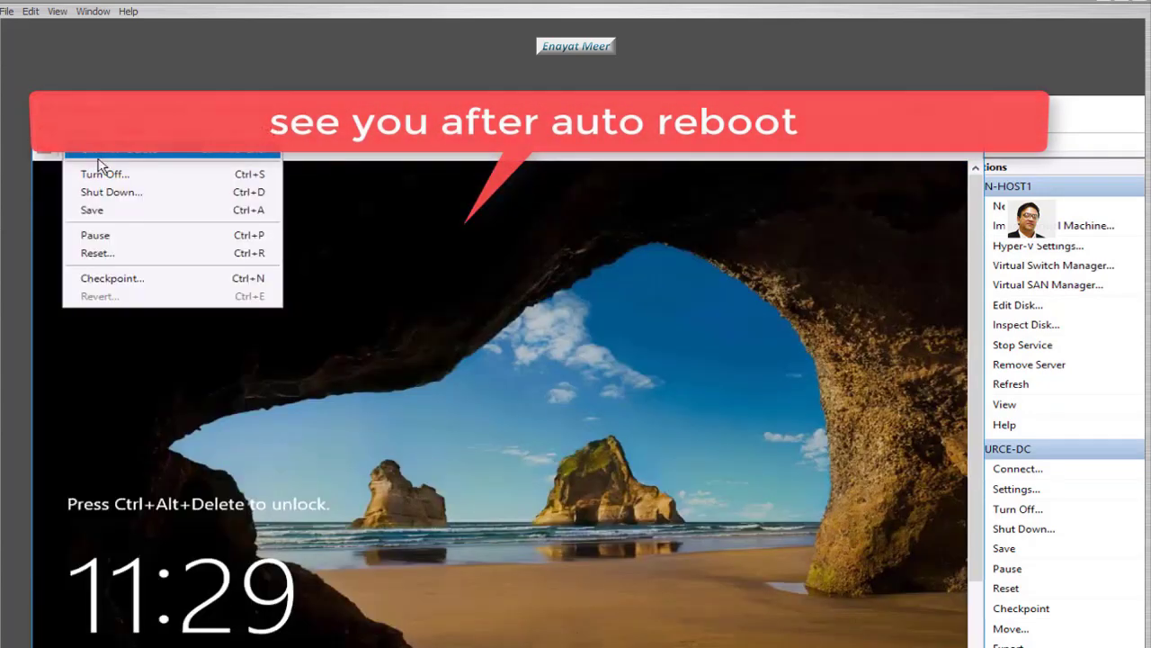
click(99, 157)
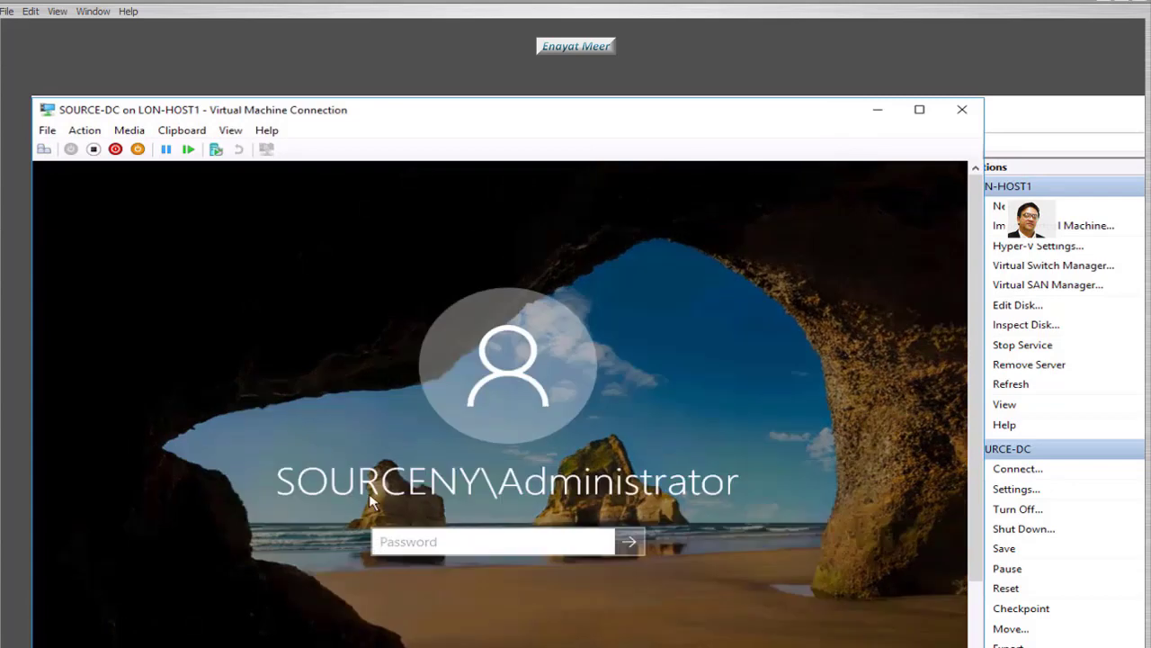
click(84, 131)
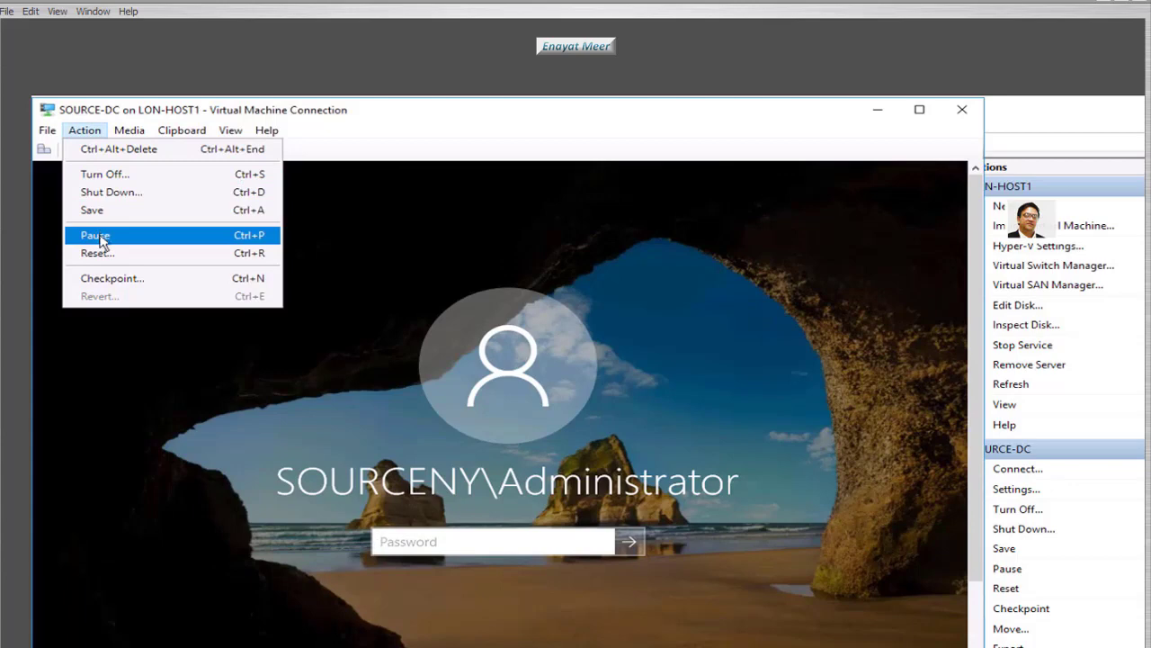
click(476, 549)
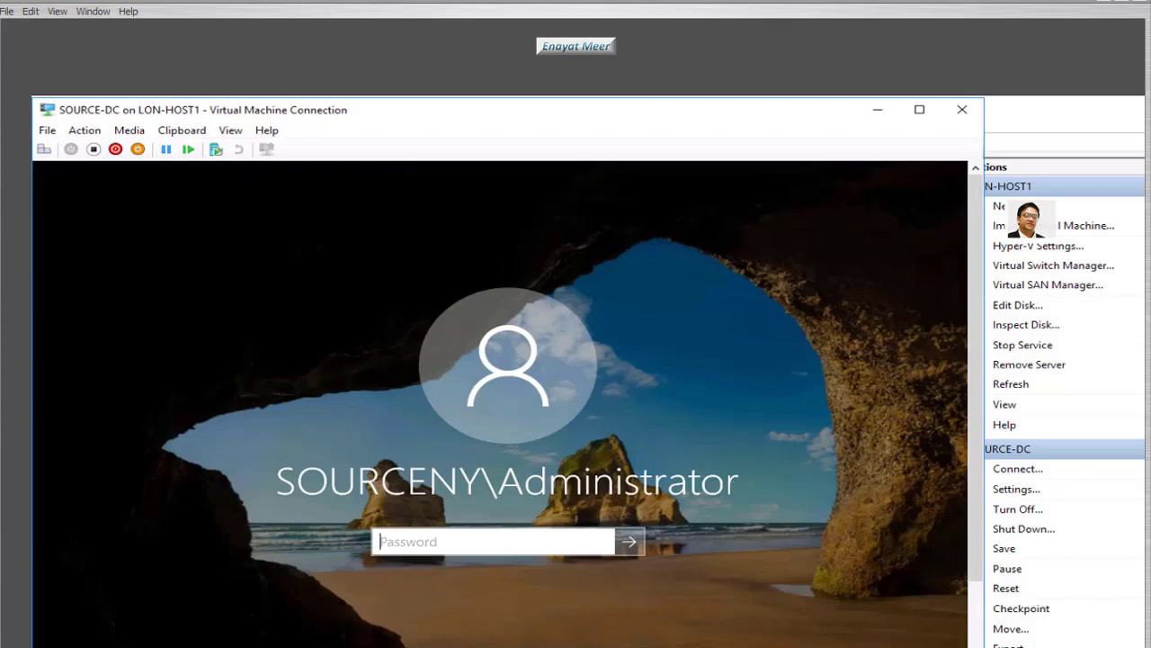
text(Pa$$w0rd)
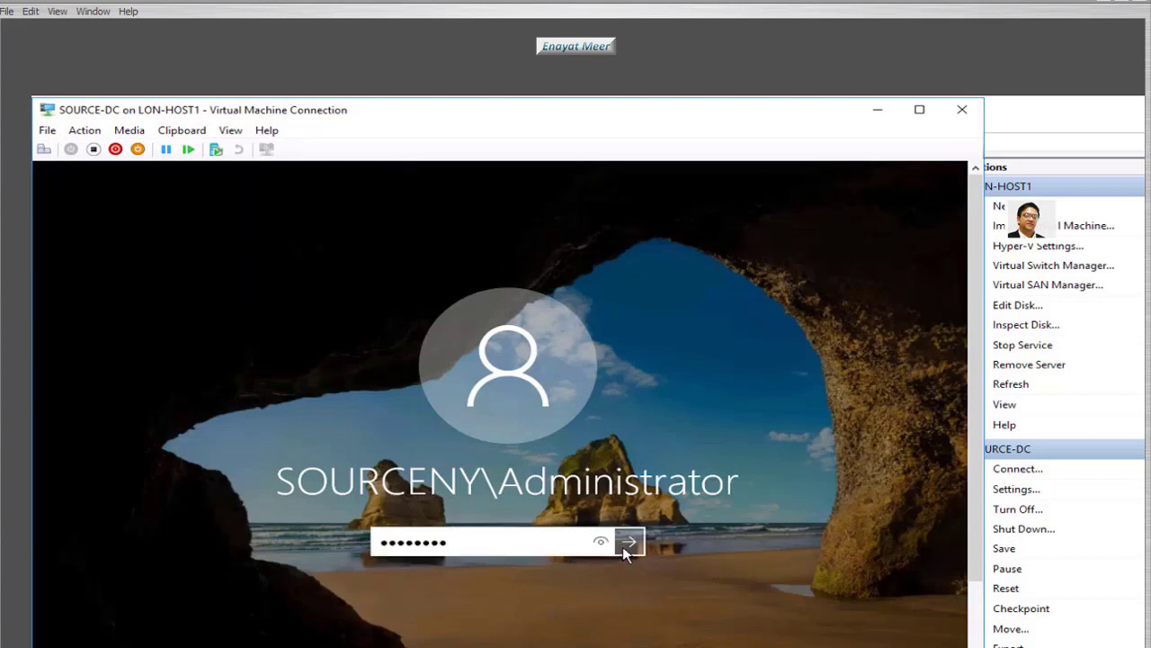
click(628, 542)
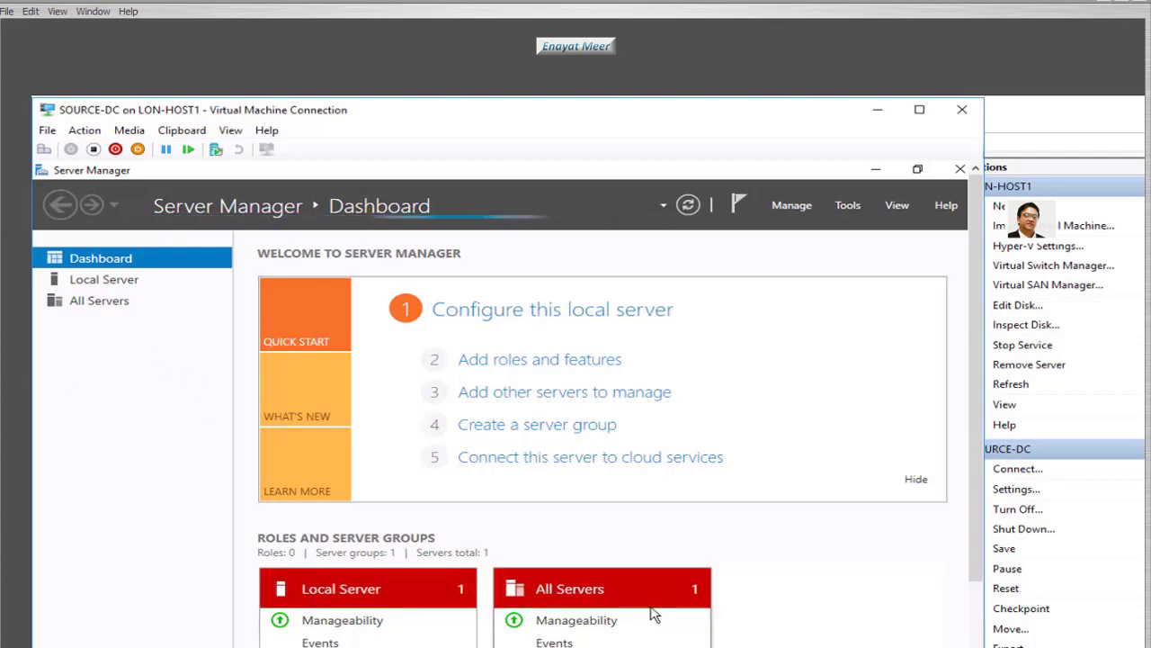
- Confirm Local Server shows SOURCE in domain SOURCE.COM, then open Active Directory Users and Computers
click(95, 281)
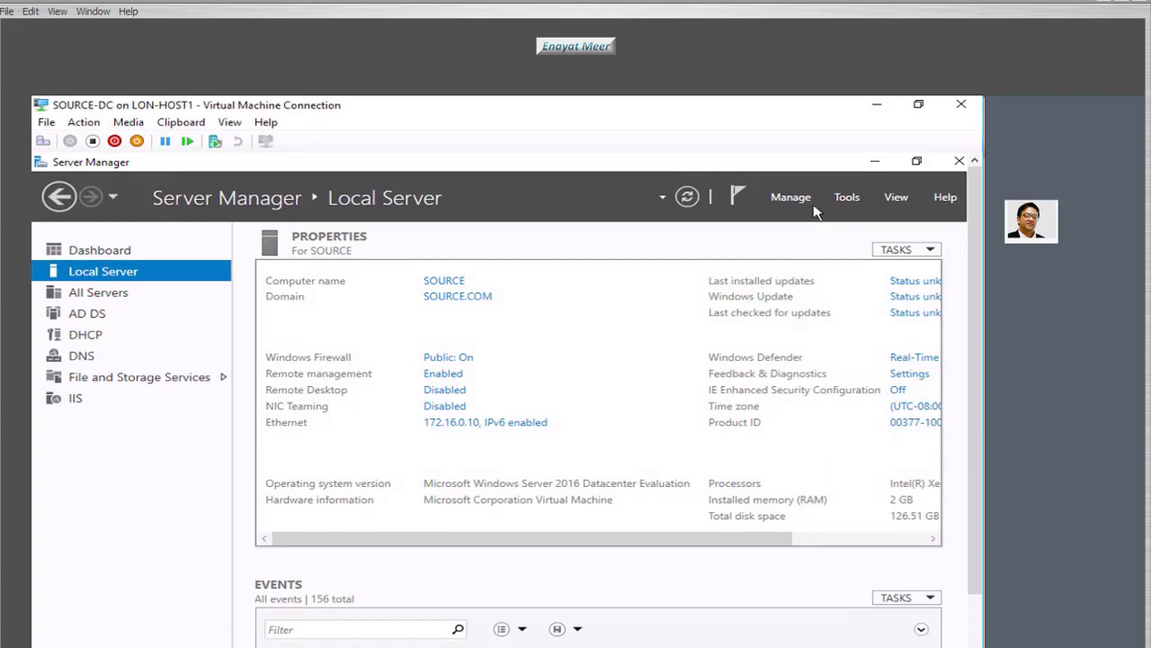
click(846, 200)
- Browse SOURCE.COM's Builtin, Computers, Domain Controllers and Users containers
click(132, 330)
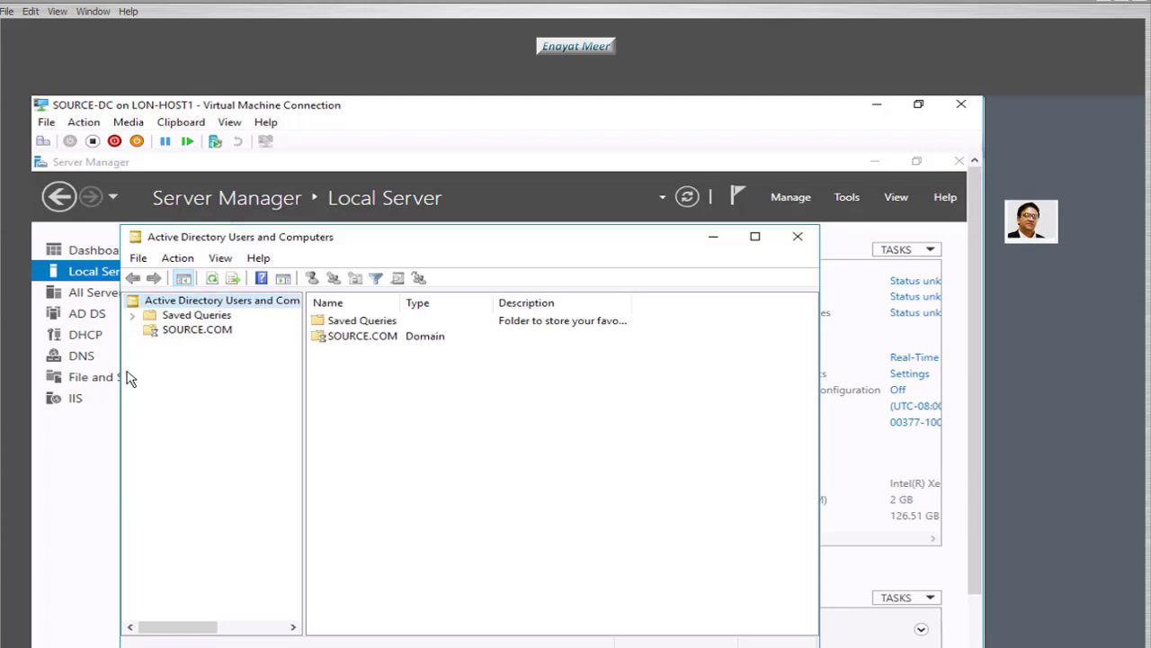
click(196, 344)
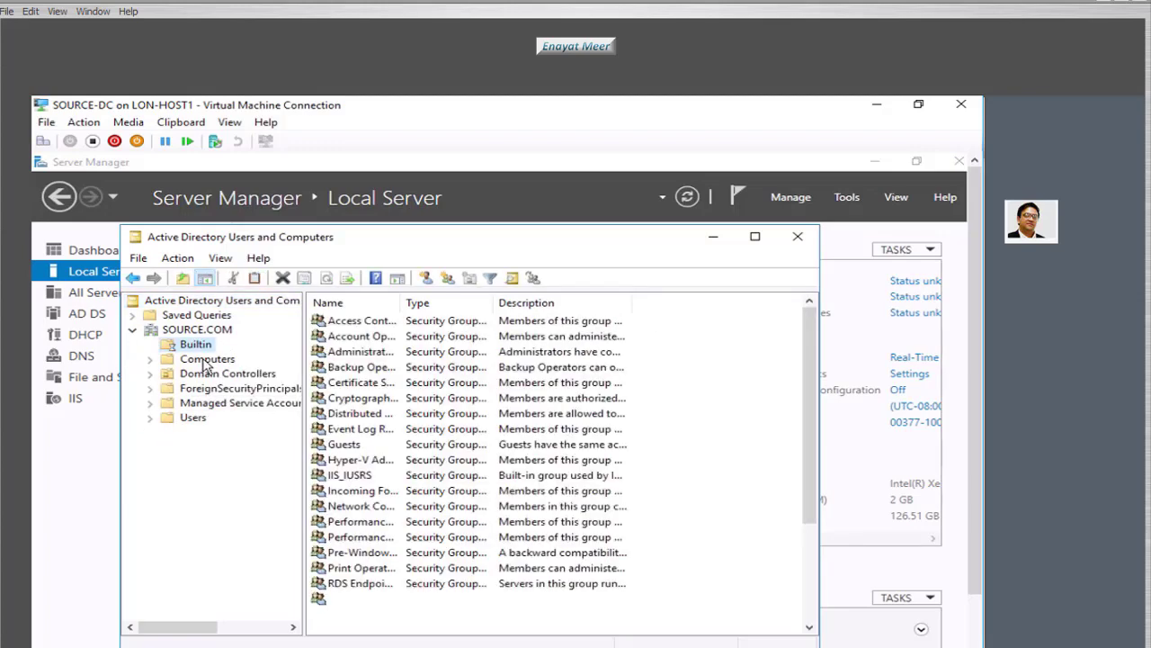
click(207, 359)
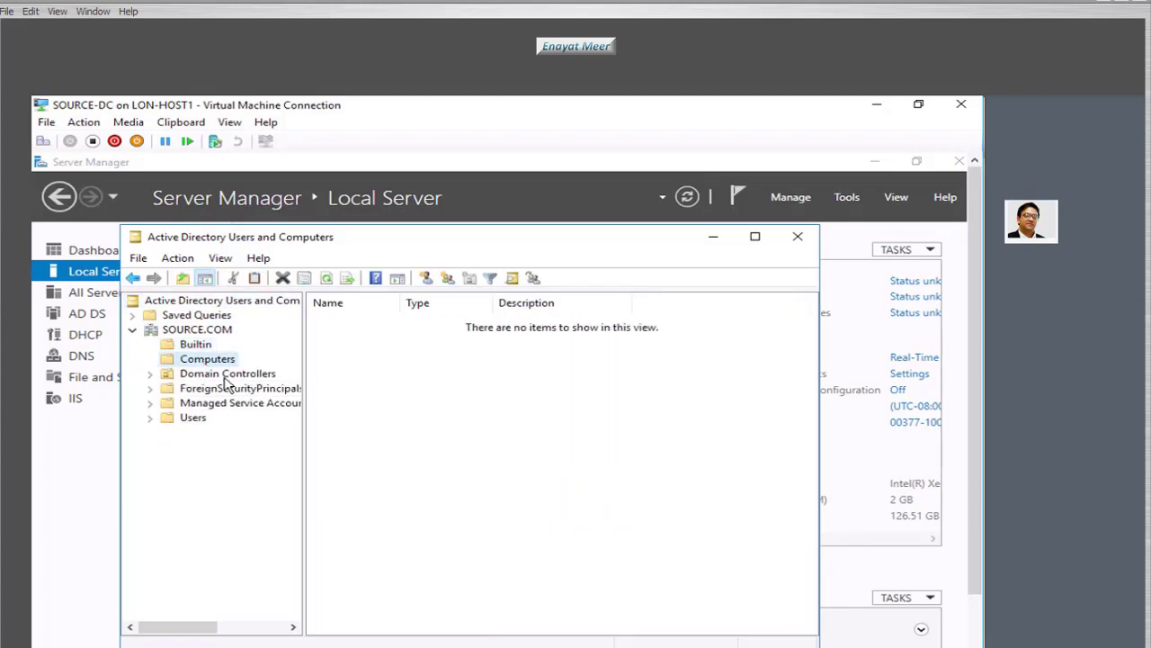
click(226, 374)
key(Down)
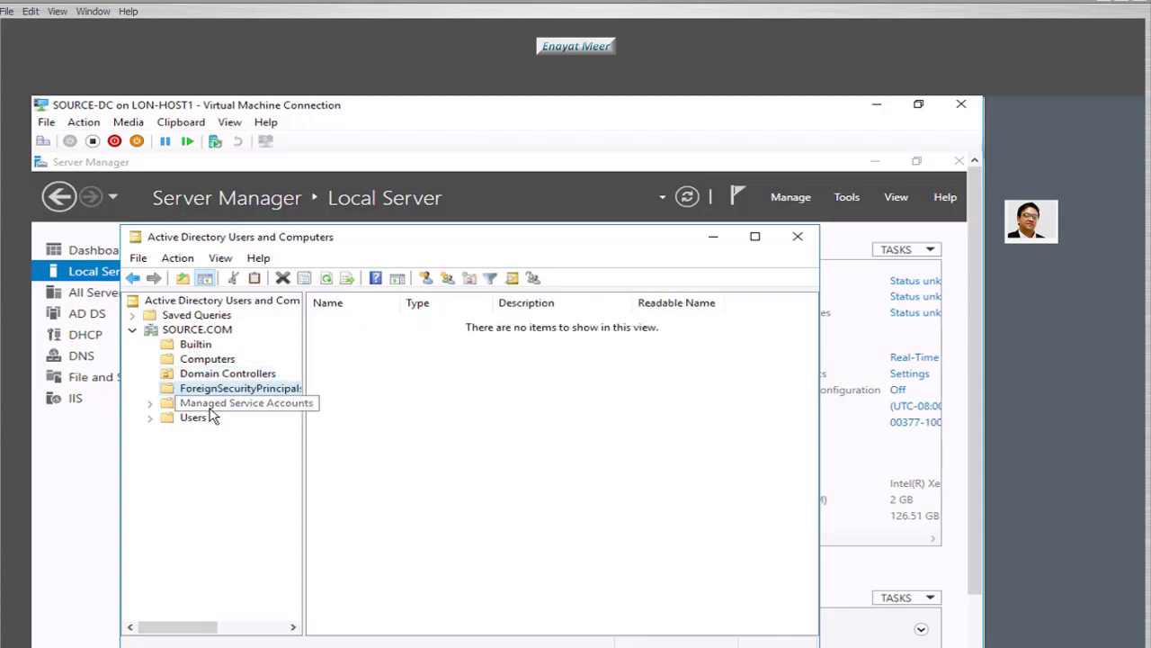
key(Down)
key(Down)
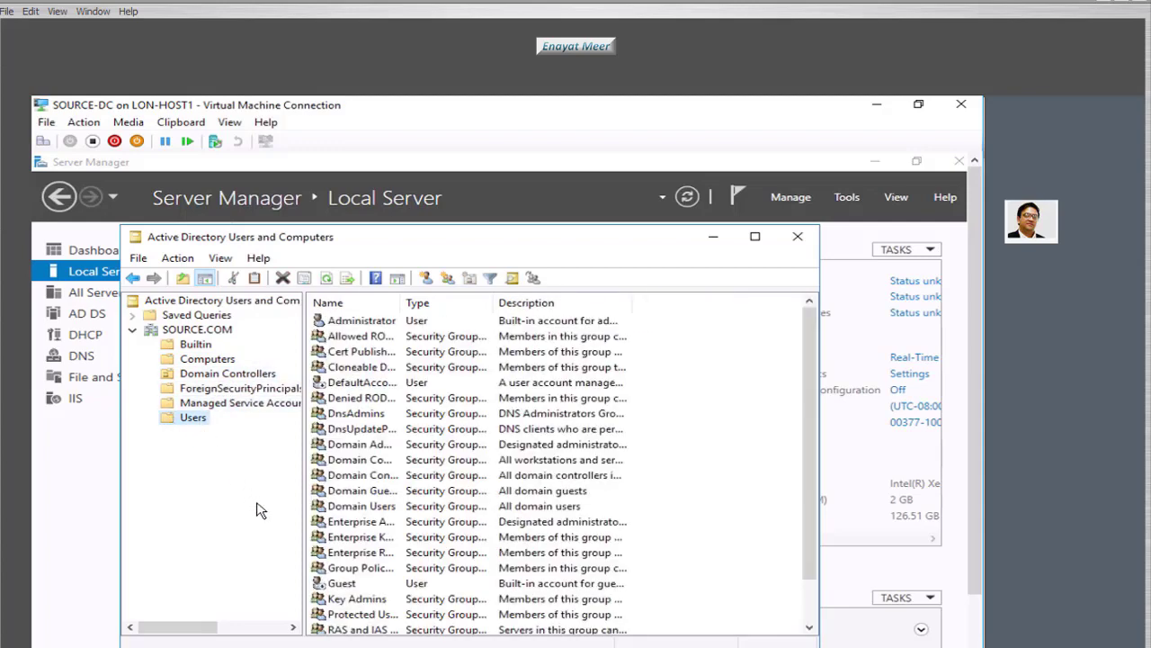
click(323, 647)
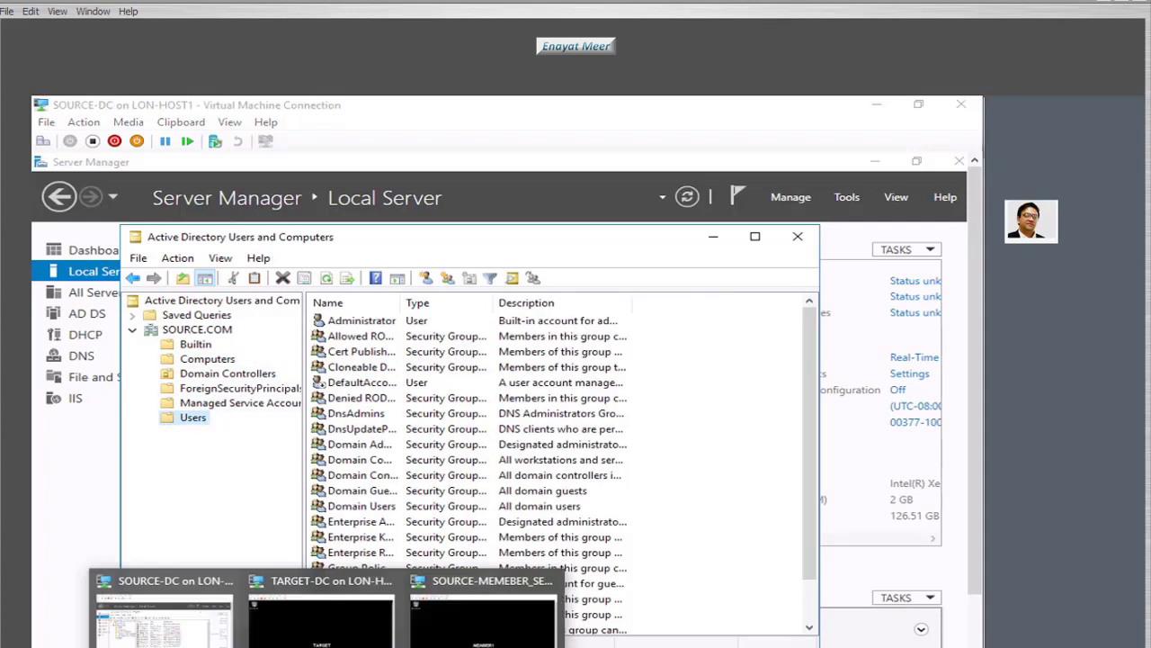
- Switch to the SOURCE-MEMEBER_SERVER VM and open Server Manager's Local Server page for Member1
click(483, 616)
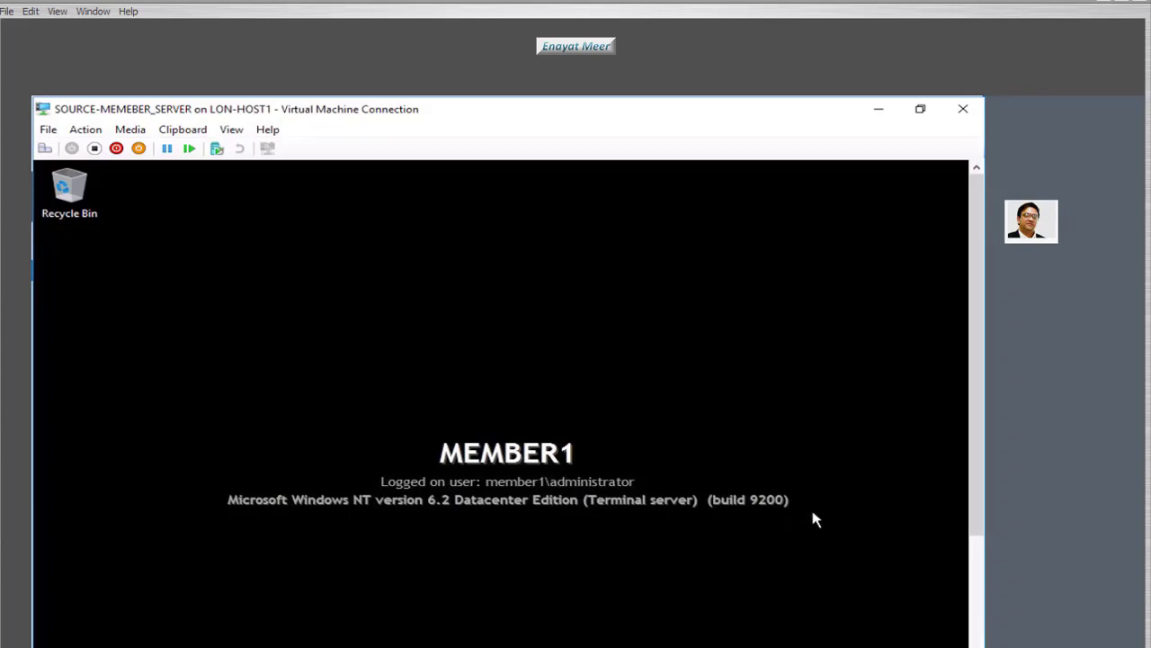
drag(971, 477, 976, 617)
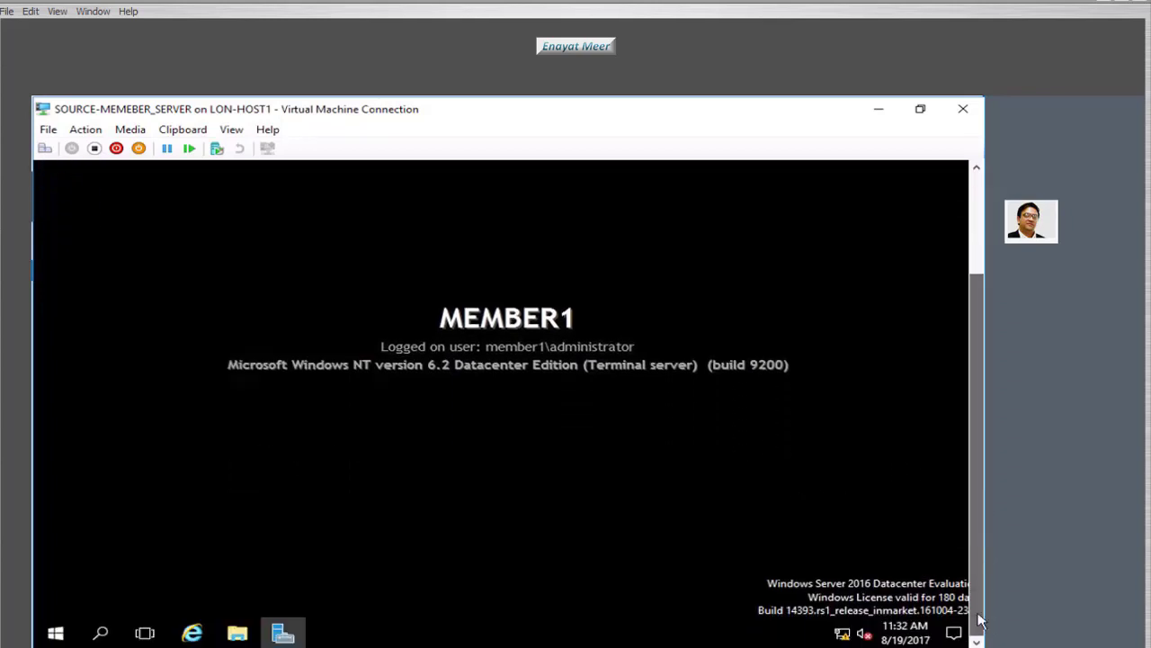
click(56, 634)
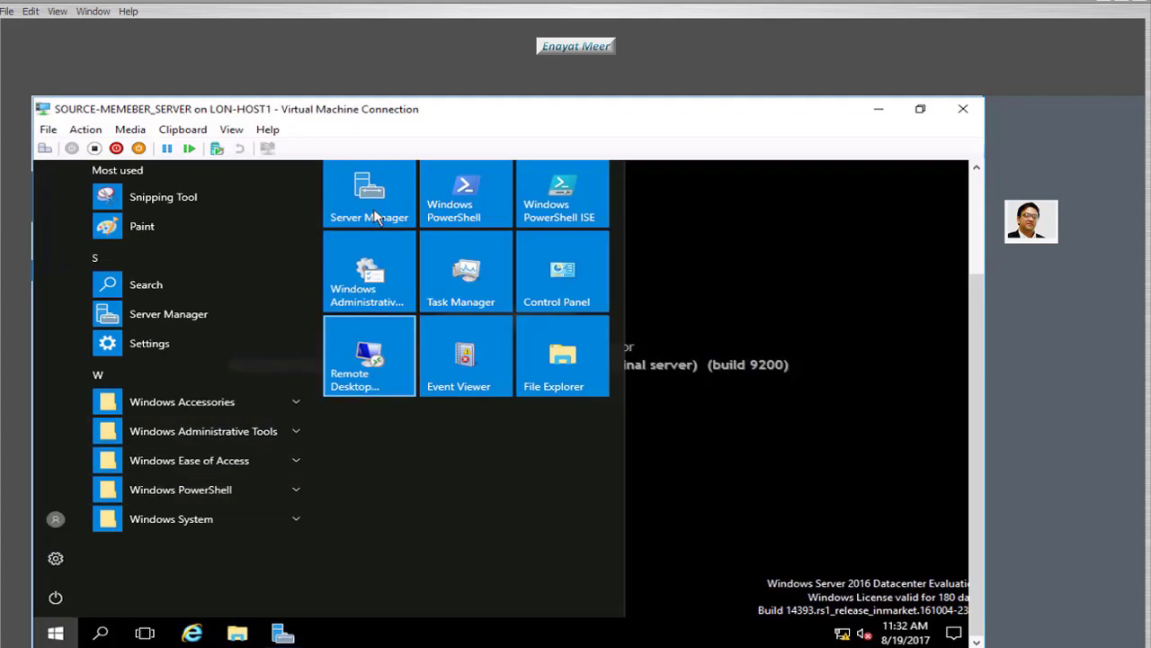
click(401, 211)
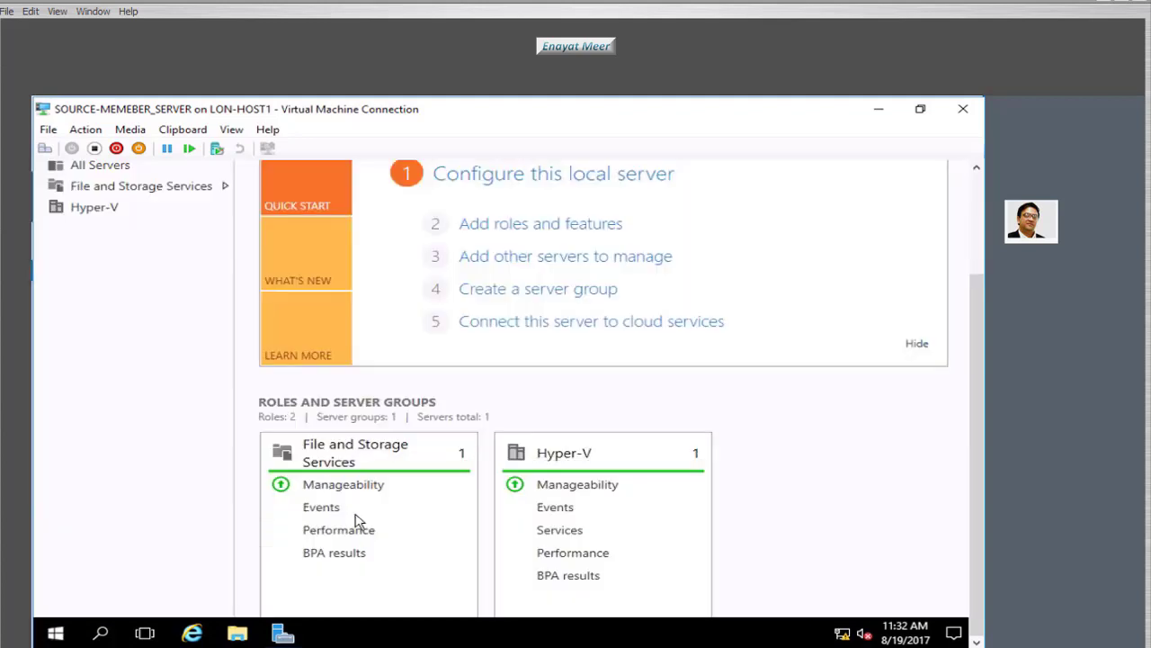
drag(983, 361, 957, 216)
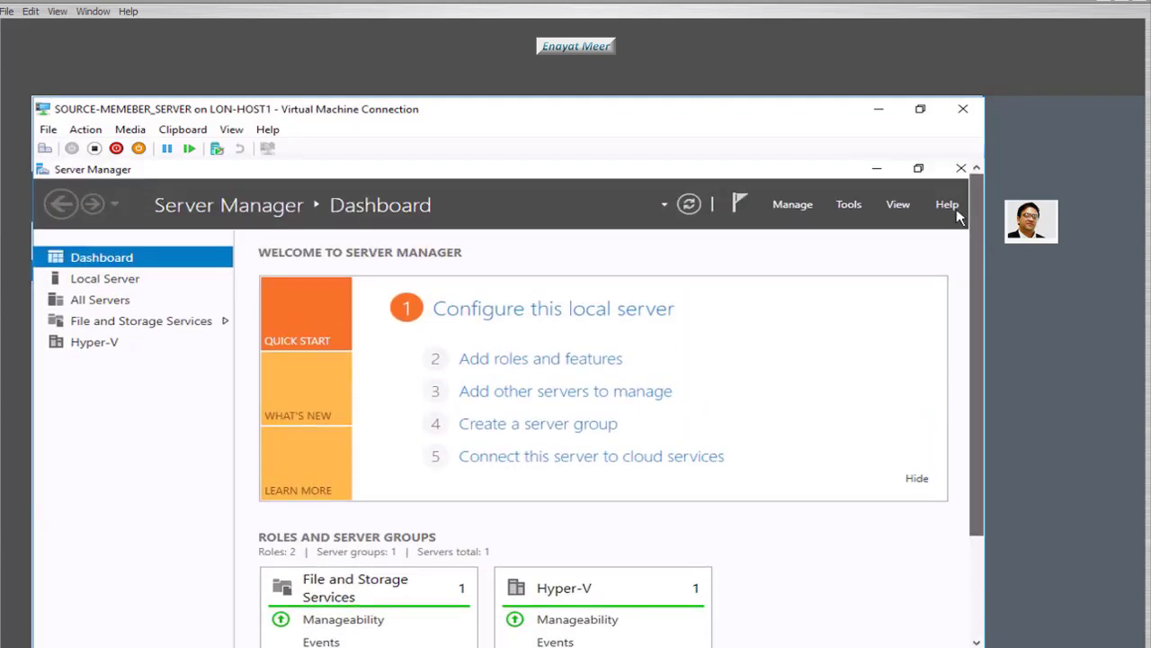
click(99, 281)
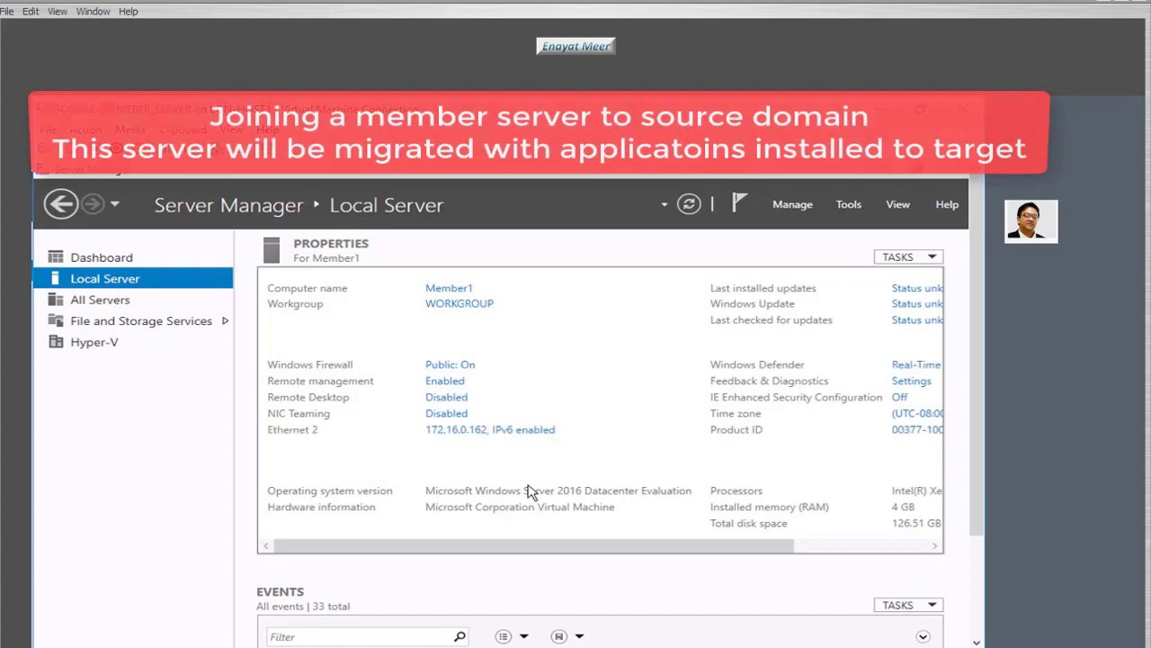
- Change Member1's membership from WORKGROUP to the Source.com domain and submit it
click(454, 306)
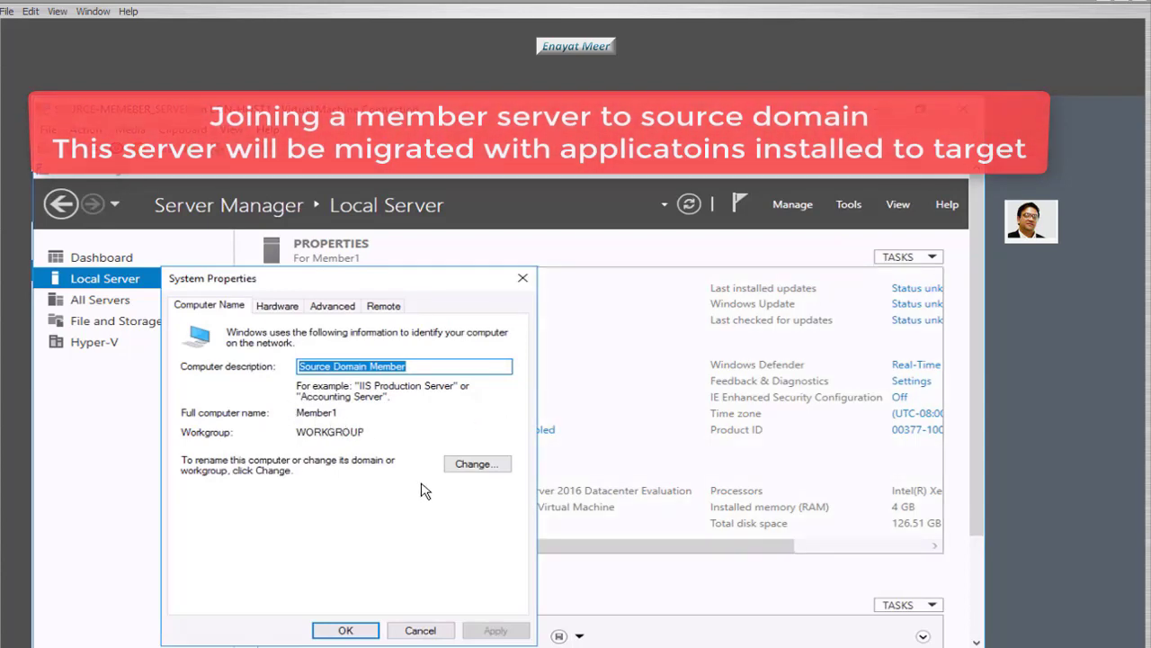
click(476, 465)
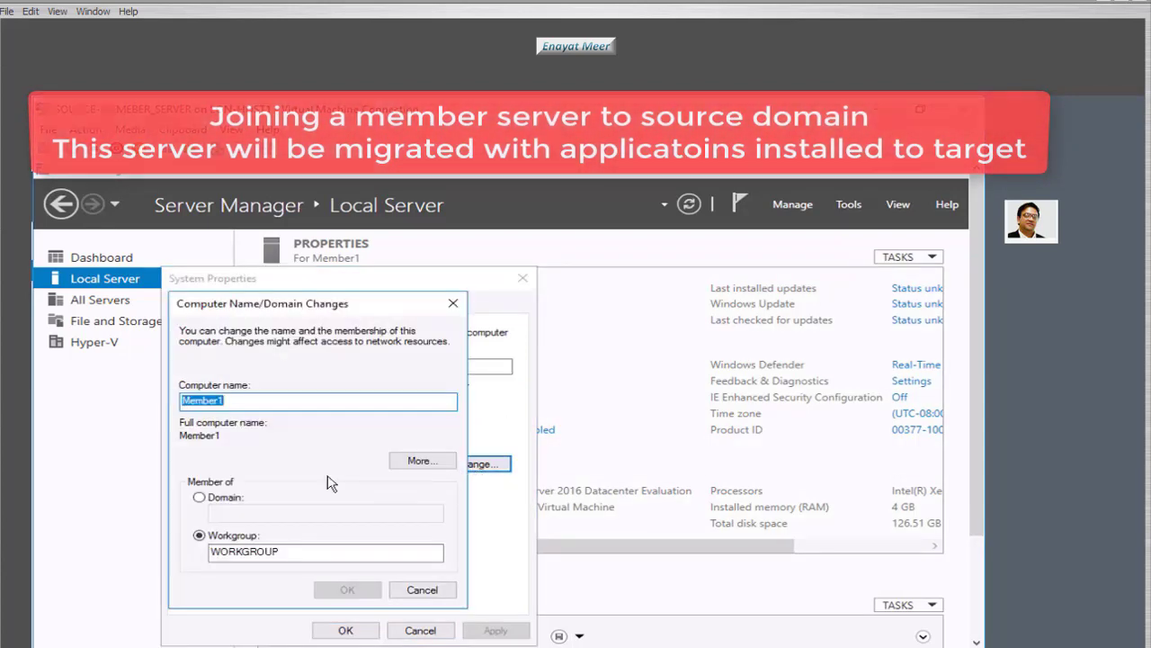
click(219, 498)
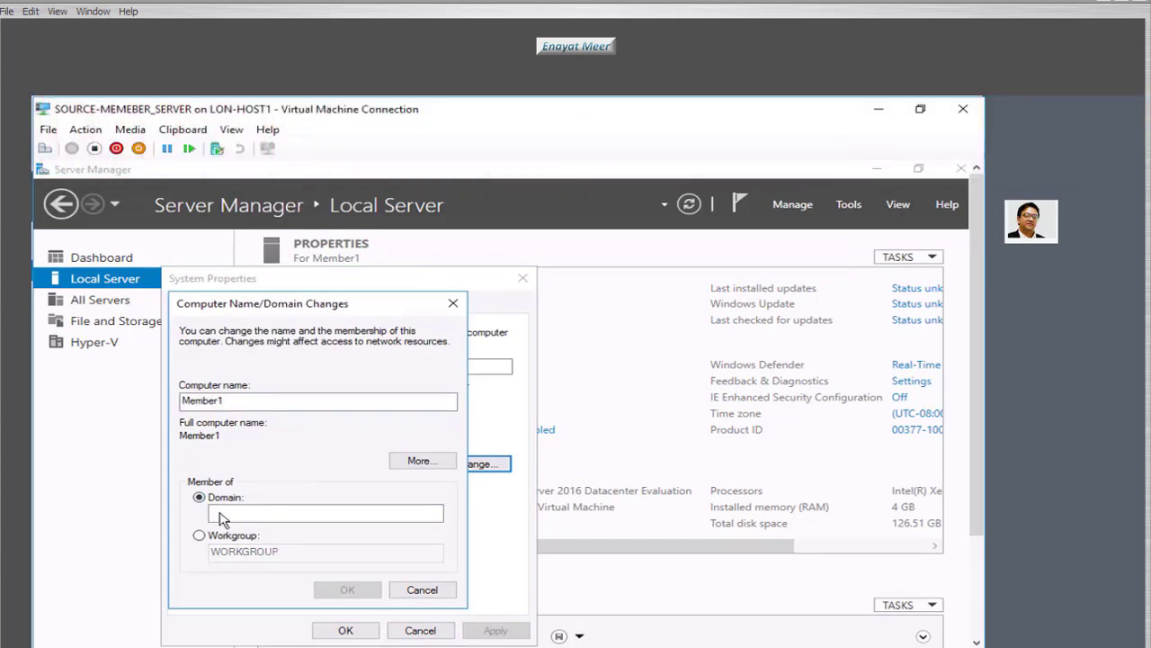
text(Source.com)
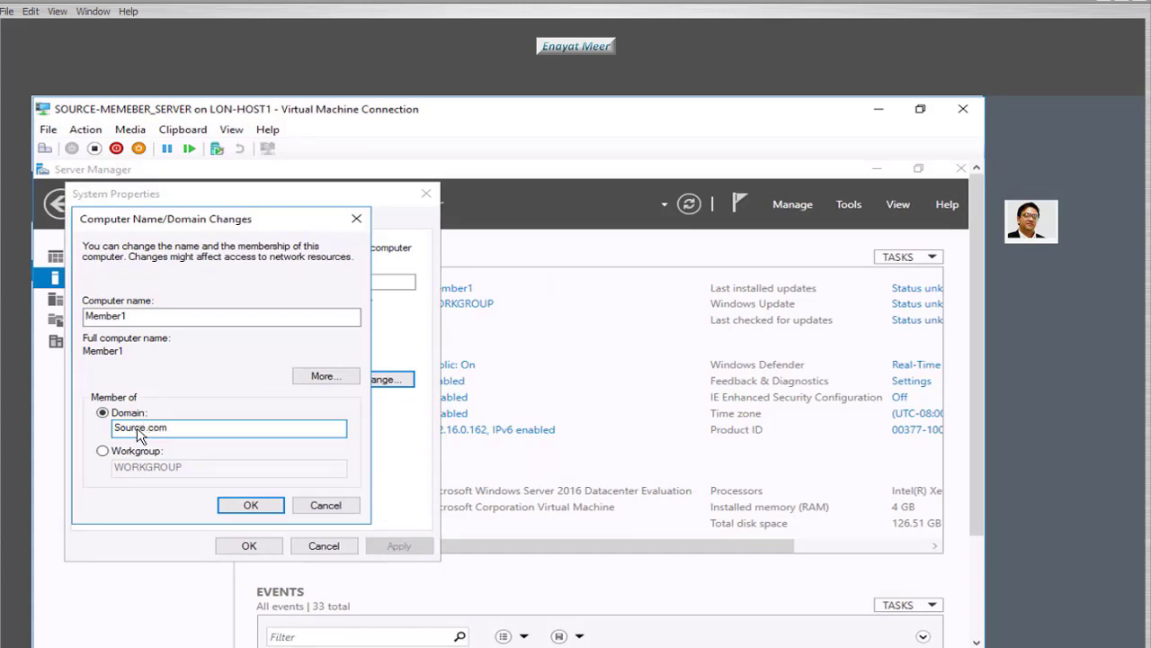
click(246, 506)
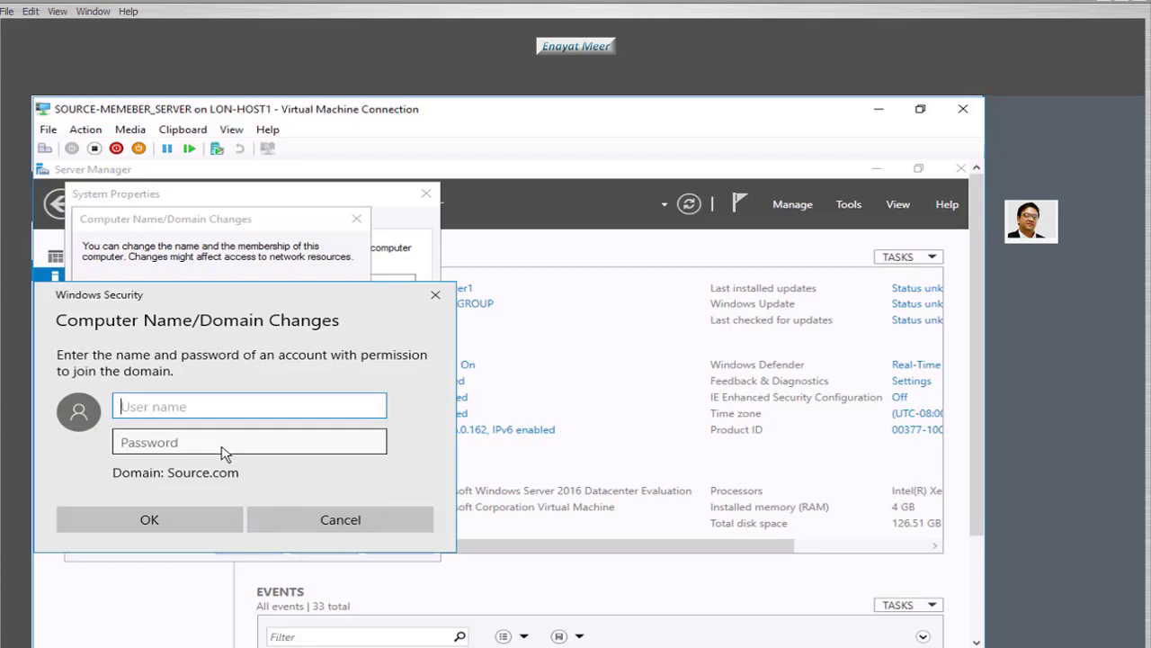
- Enter the Source.com domain administrator's user name and password to authorize the join
text(administrator)
click(221, 446)
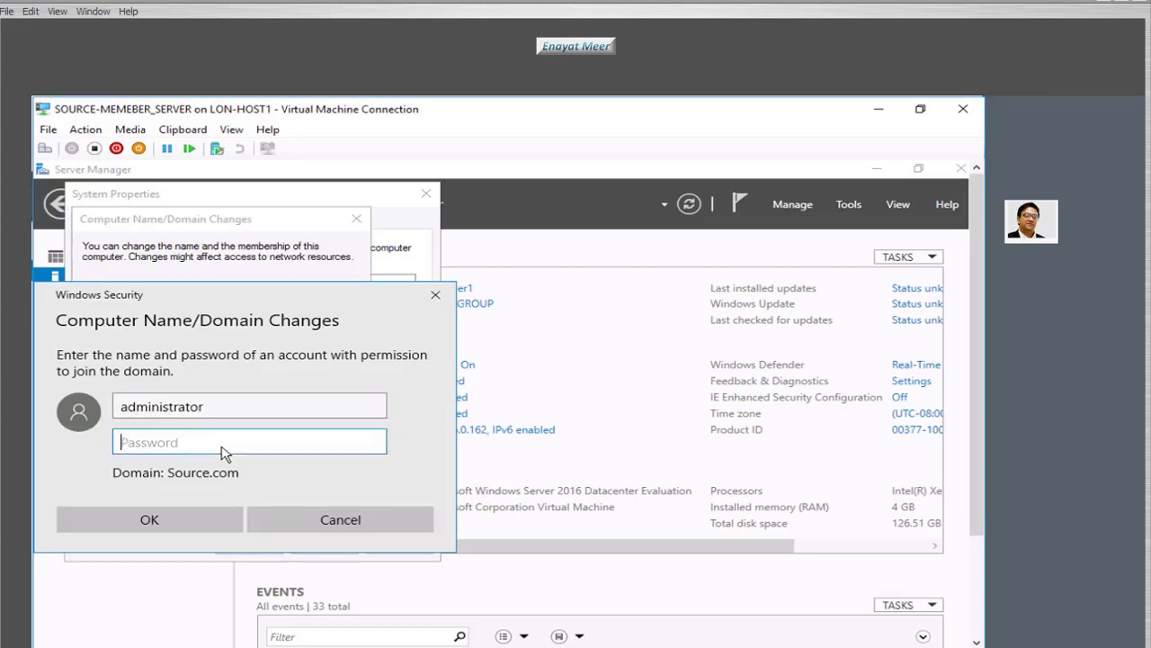
text(P)
click(149, 520)
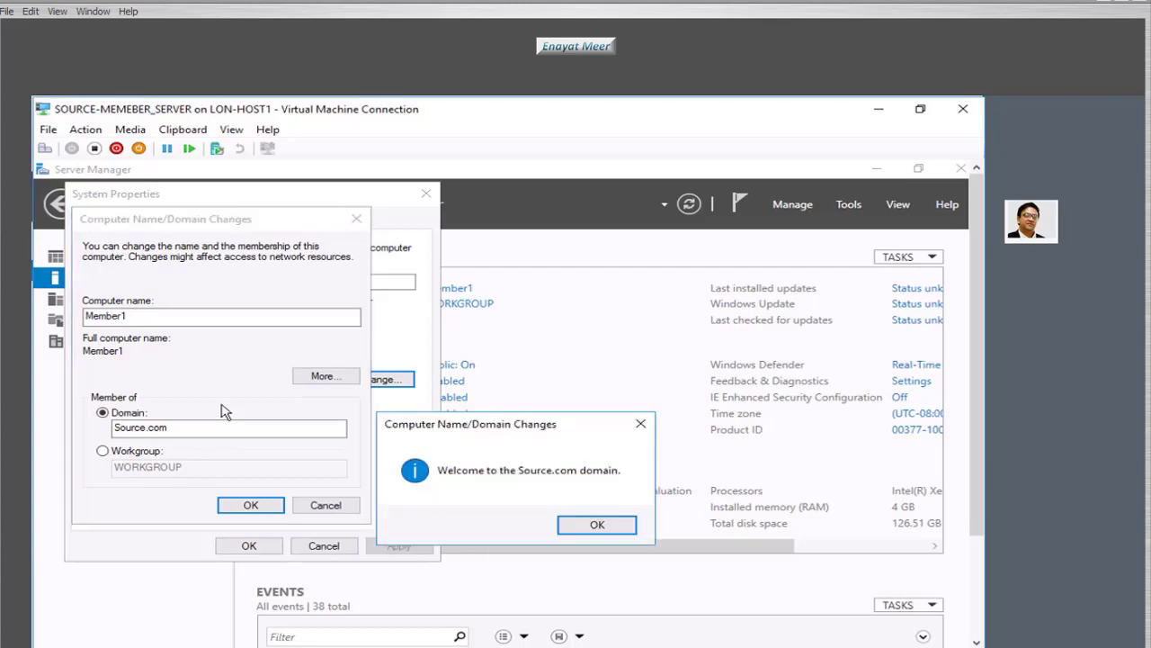
- Acknowledge the Source.com welcome and restart notices, then restart Member1 immediately
click(571, 525)
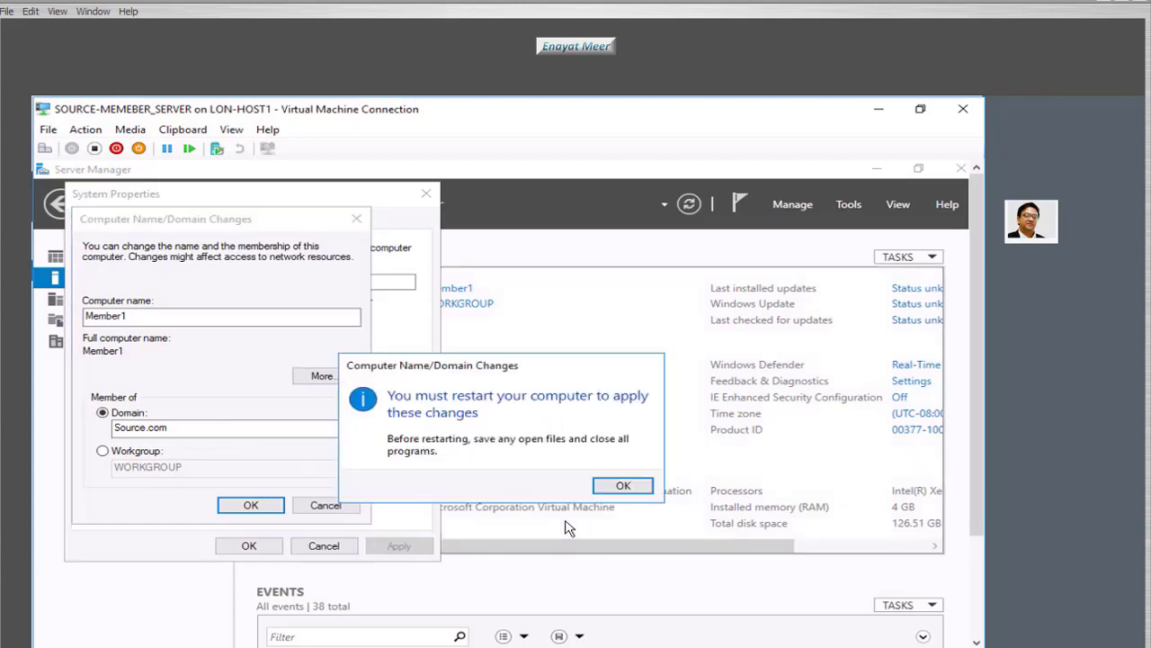
click(623, 485)
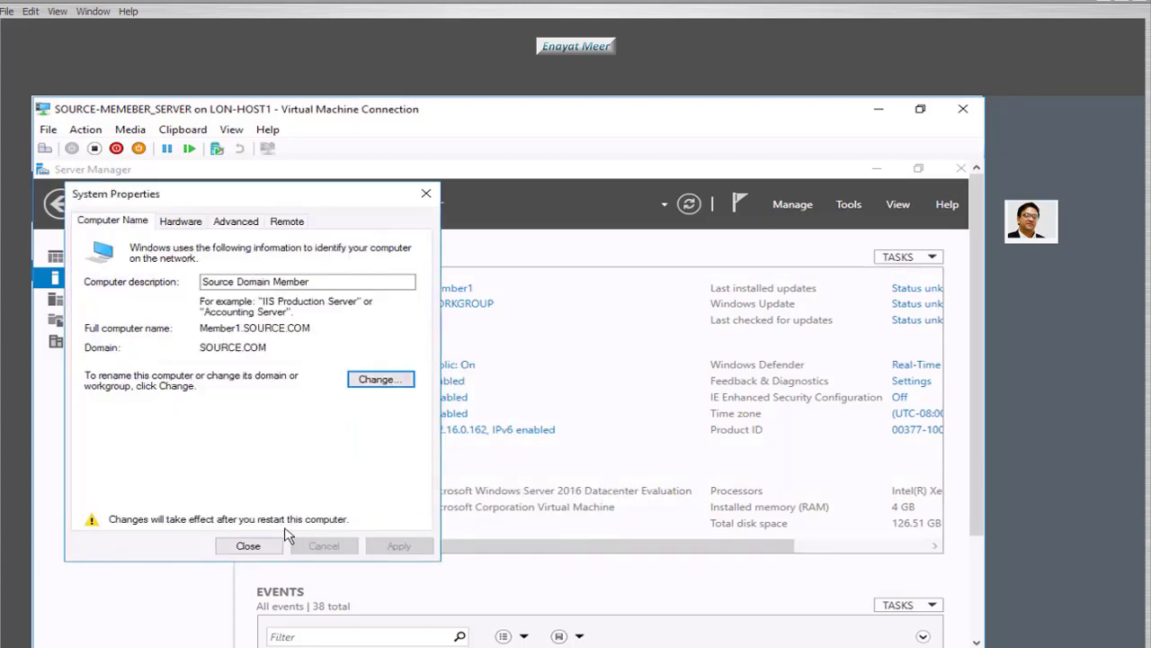
click(249, 550)
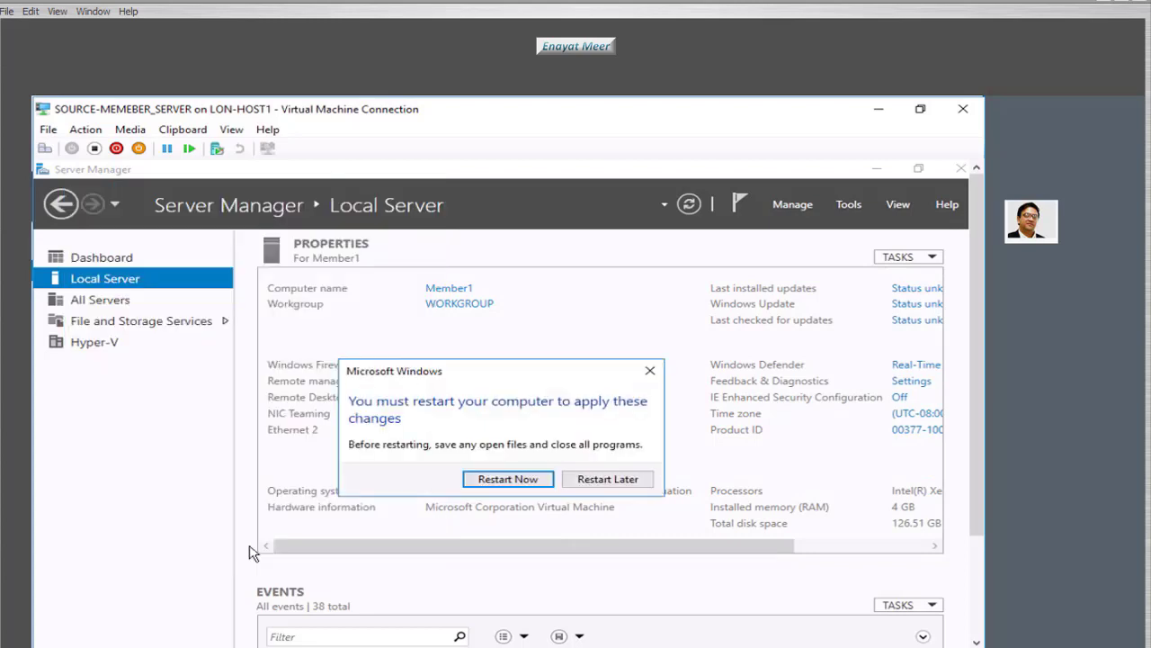
click(528, 480)
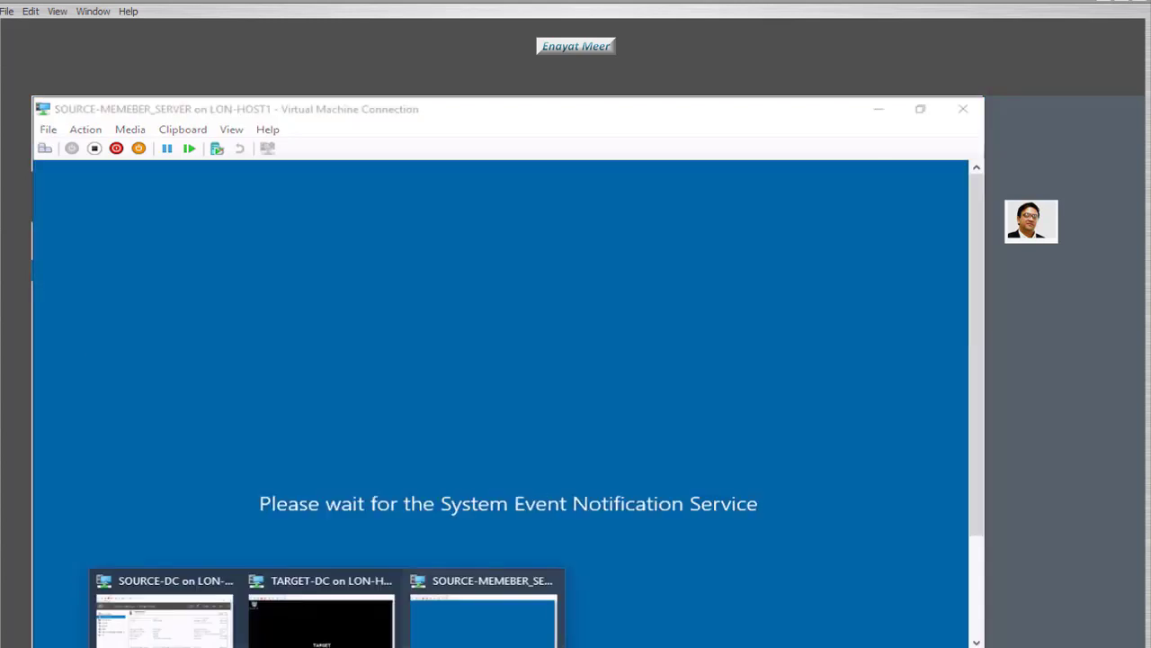
- On SOURCE-DC, confirm MEMBER1 is listed in SOURCE.COM's Computers container in Active Directory Users and Computers
click(167, 620)
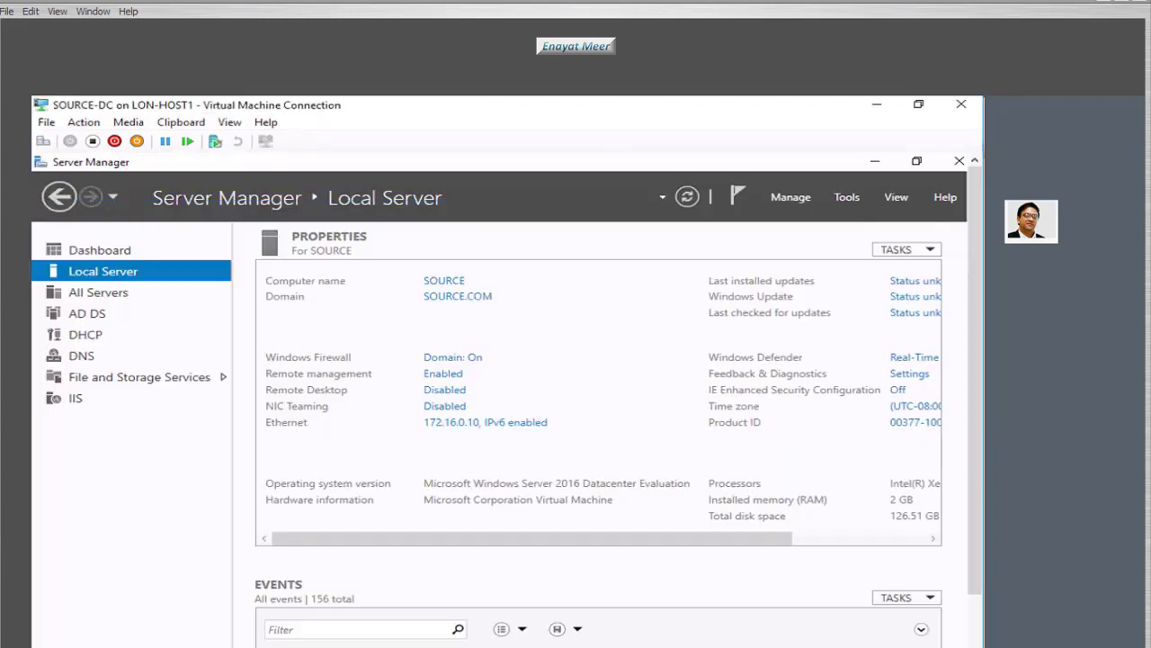
click(844, 198)
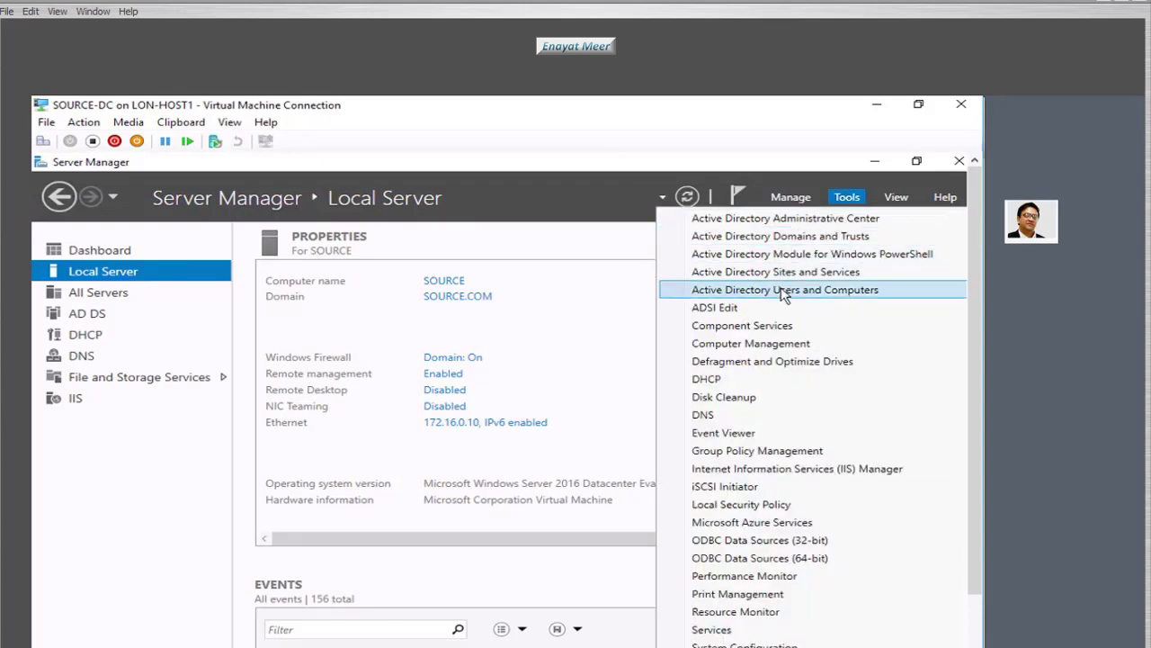
click(589, 404)
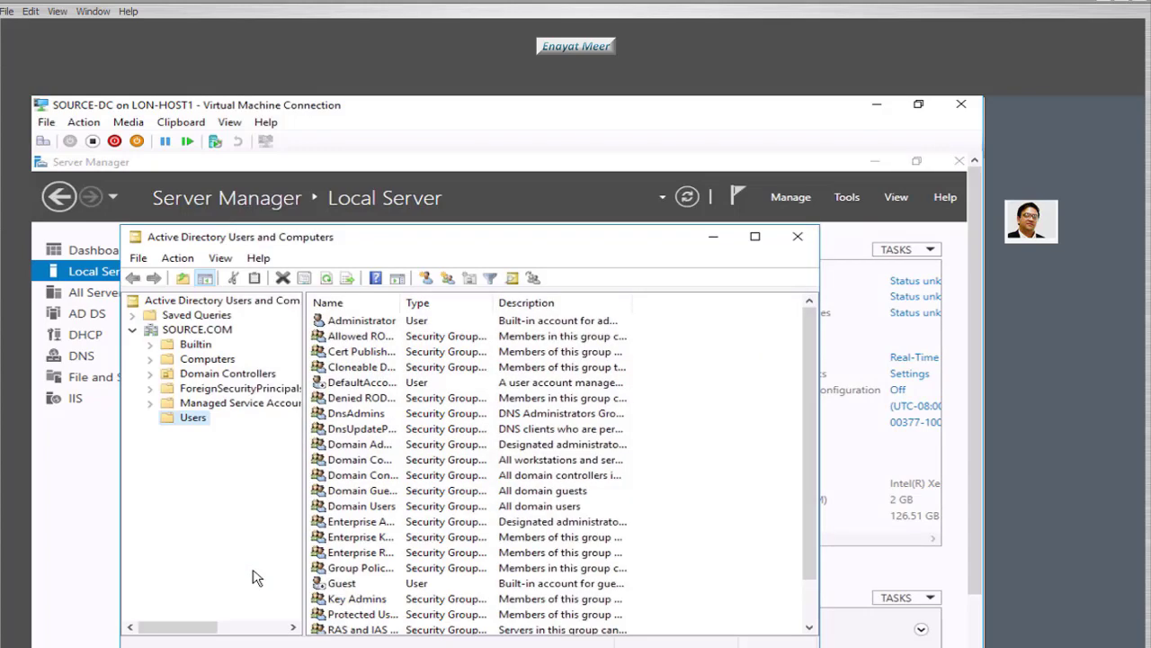
click(197, 329)
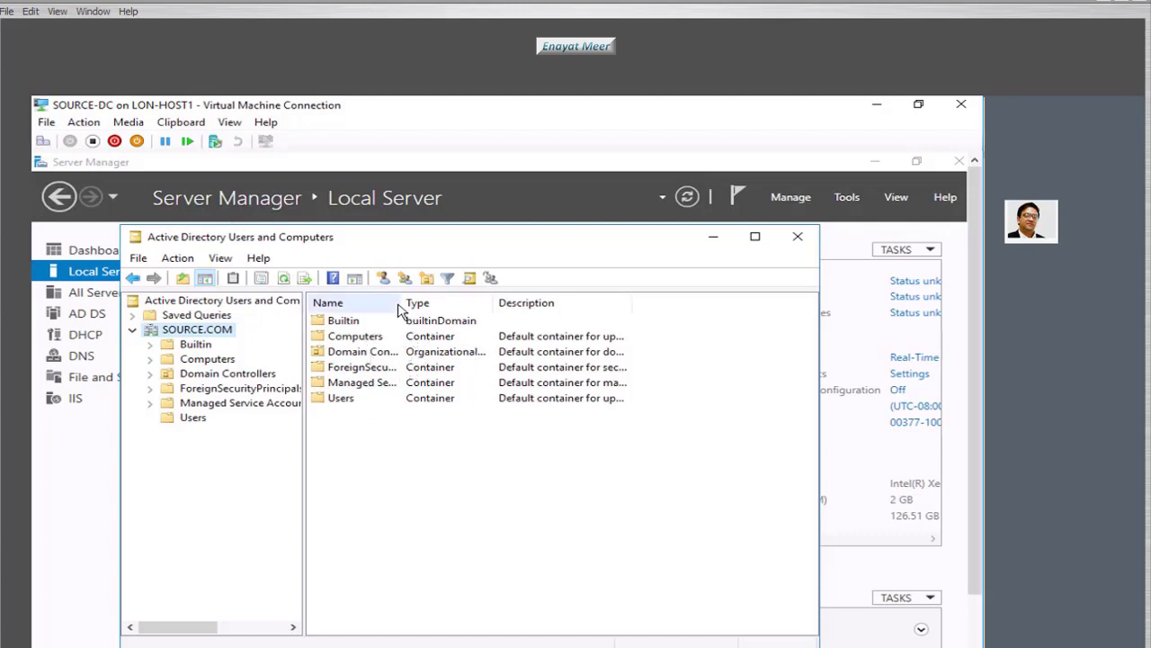
drag(408, 303, 423, 322)
click(207, 359)
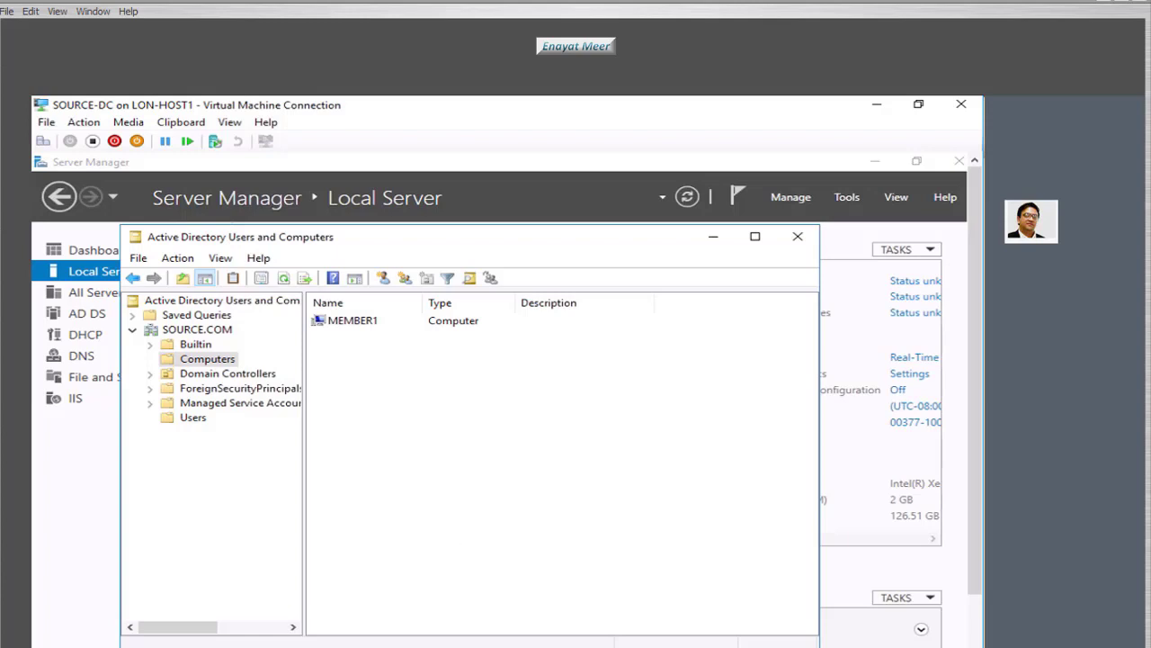
click(848, 198)
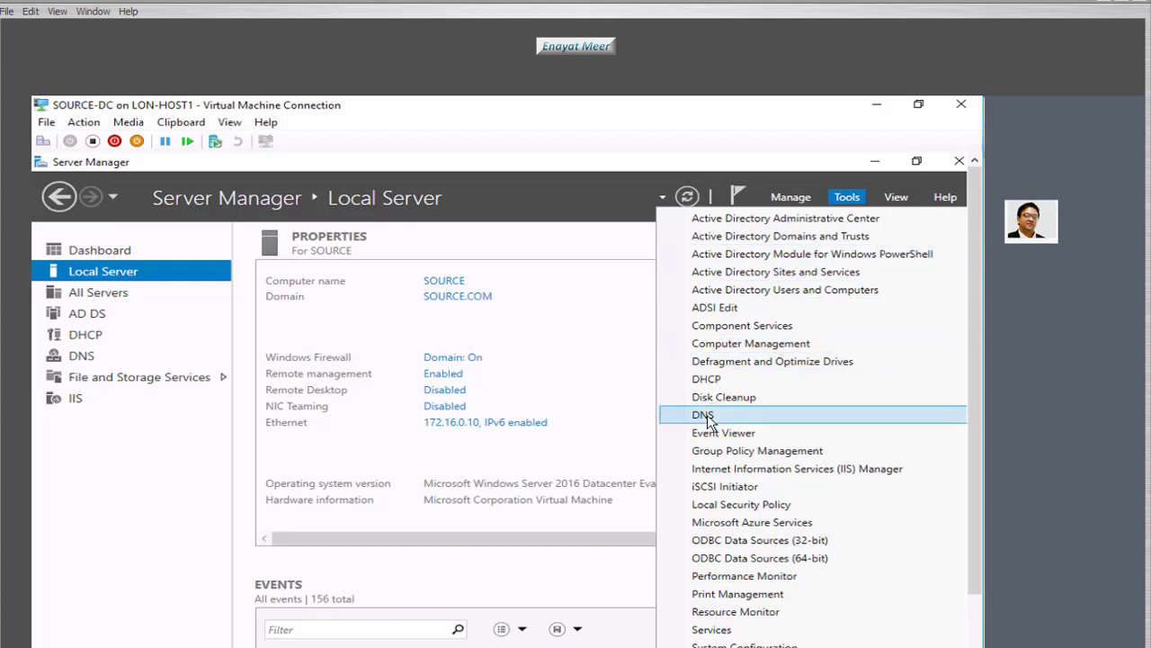
- In DNS Manager on SOURCE, inspect the SOURCE.COM zone's Member1 Host (A) record at 172.16.0.162
click(703, 415)
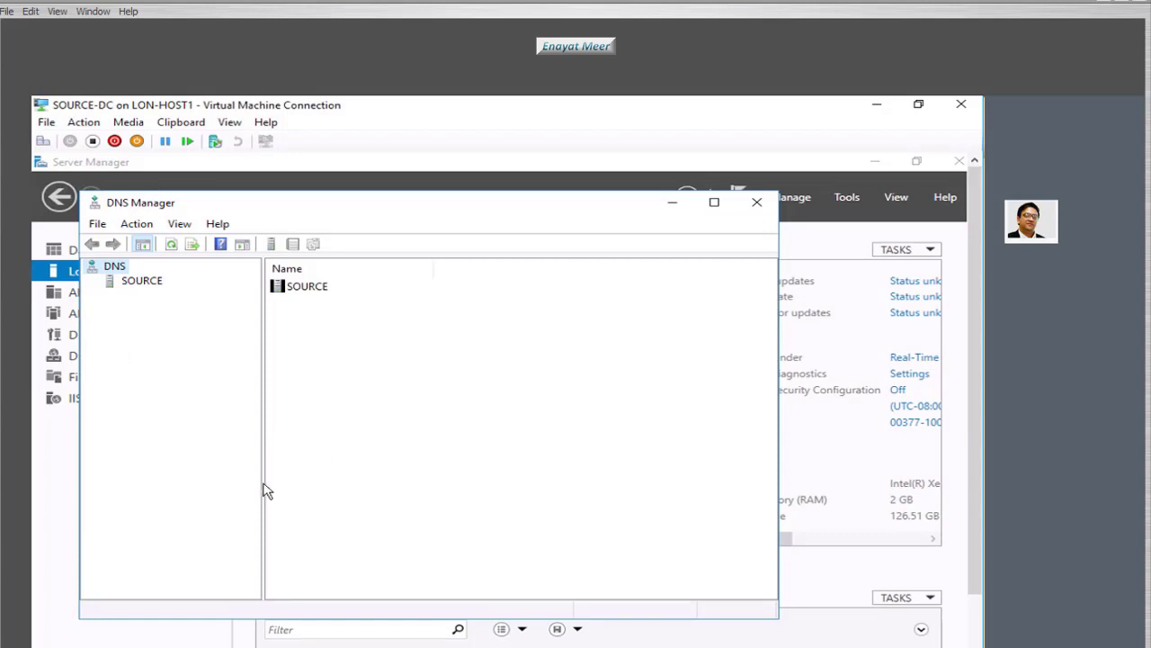
click(135, 282)
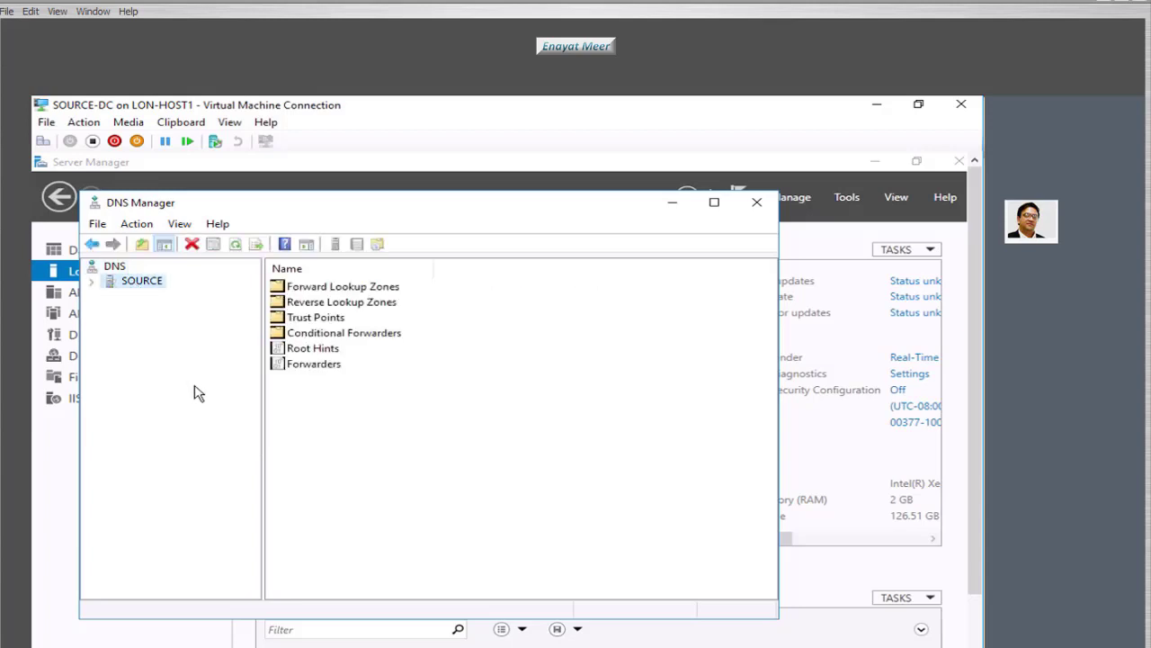
click(91, 282)
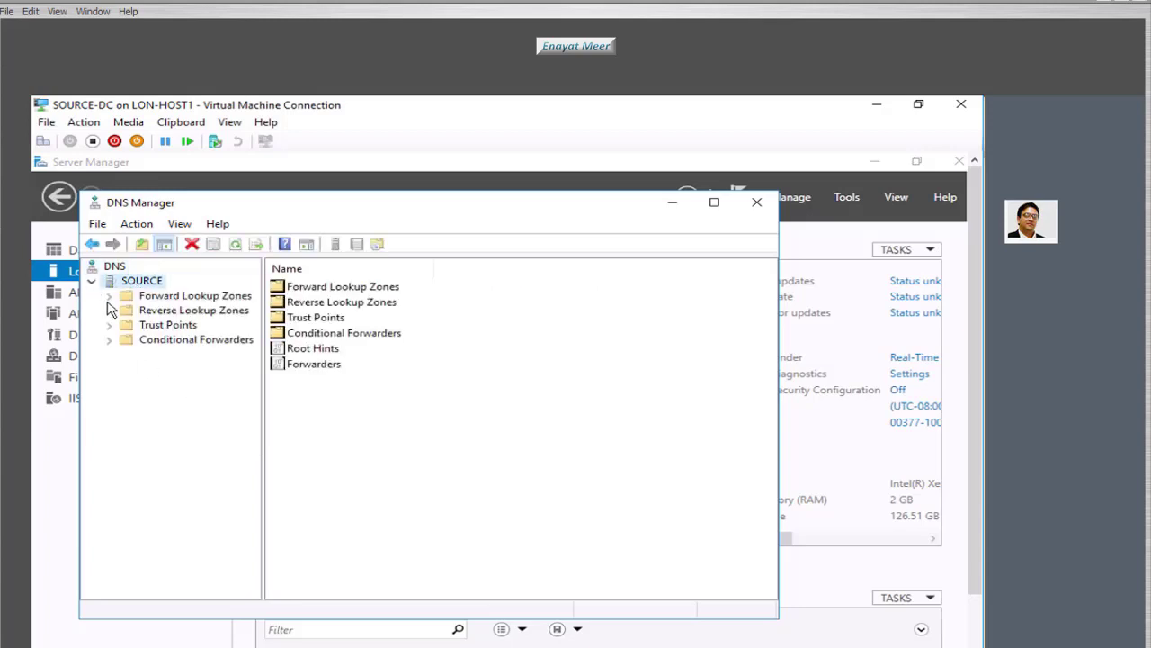
double_click(124, 297)
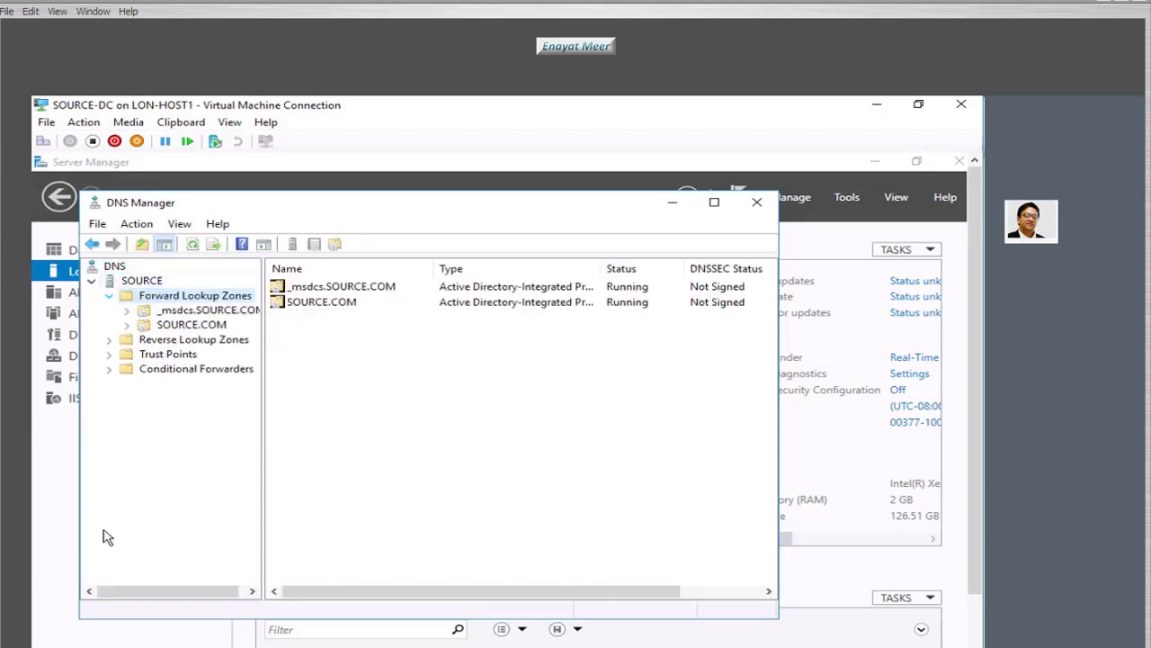
click(191, 325)
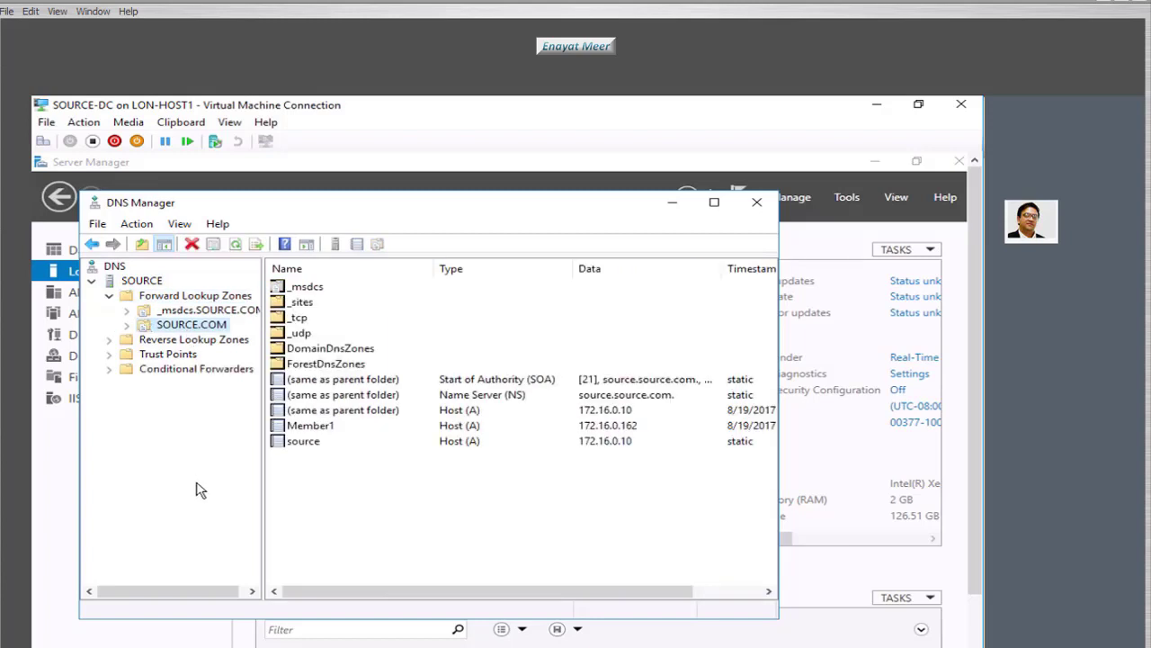
click(307, 450)
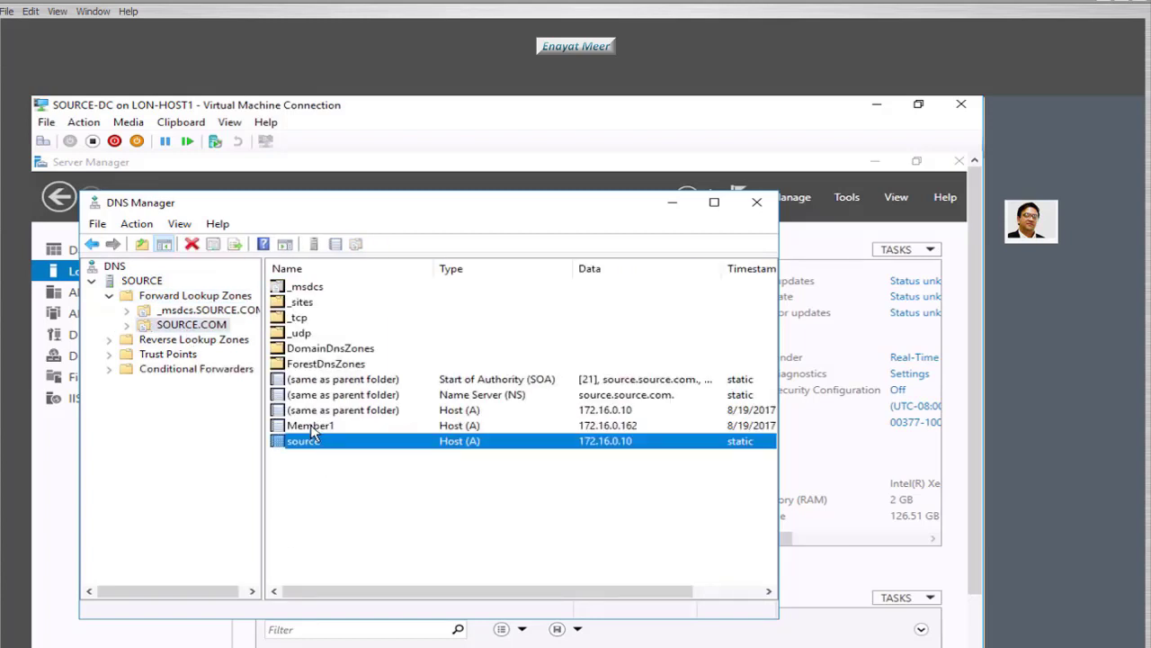
click(312, 426)
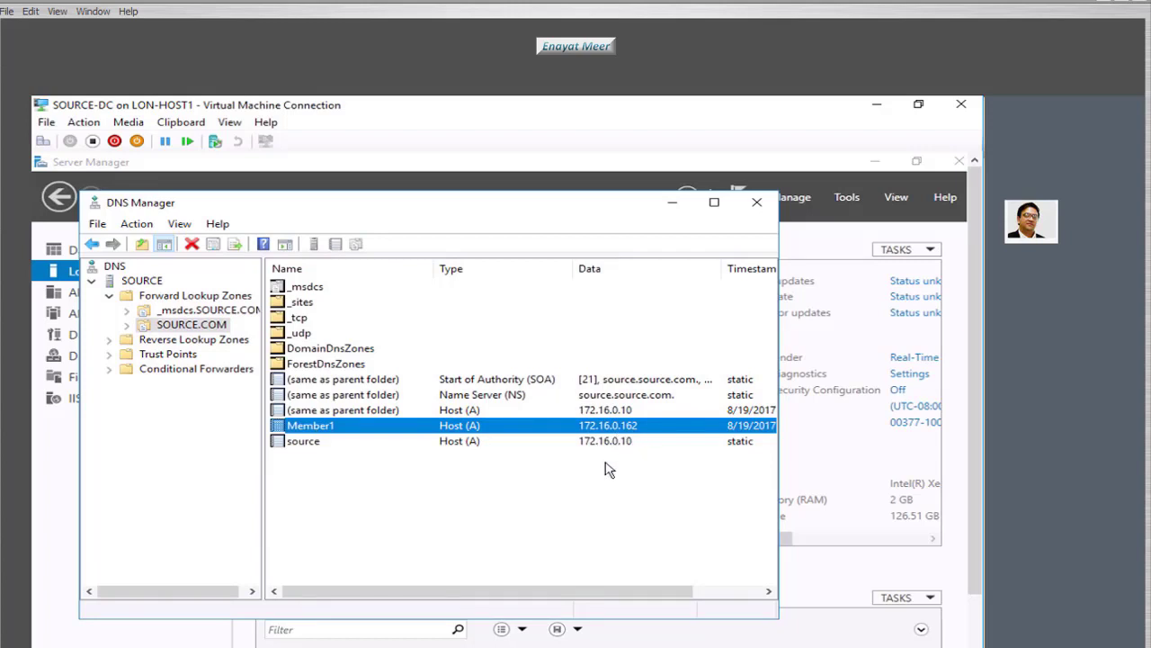
click(327, 647)
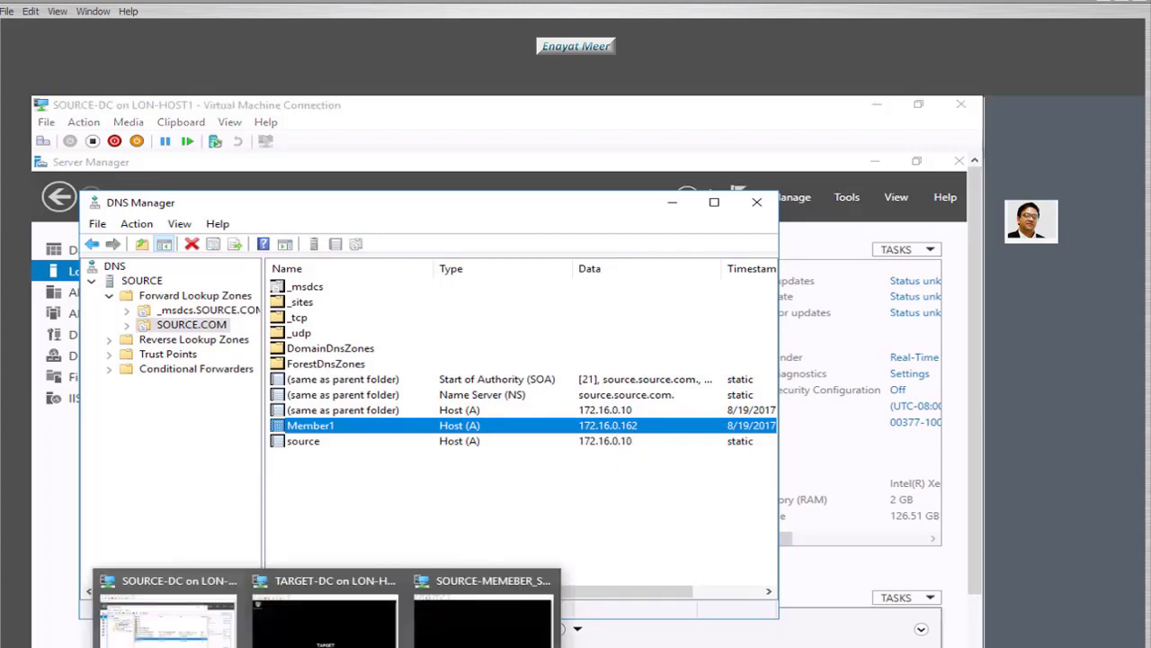
- Switch to the TARGET-DC virtual machine console
click(323, 641)
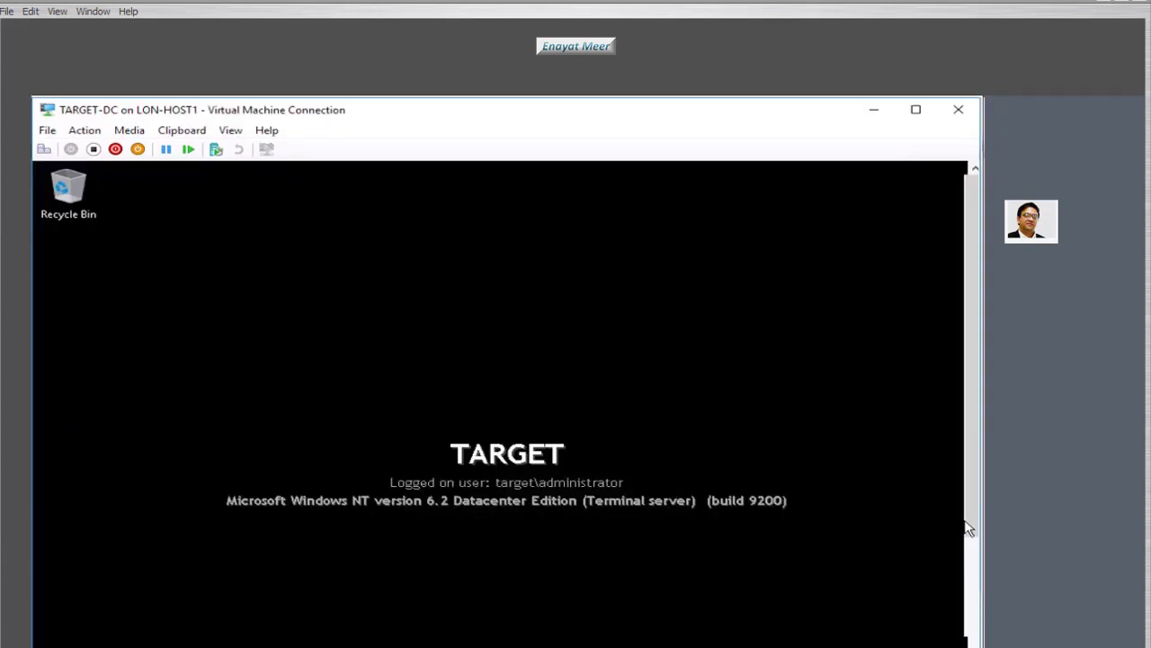
drag(968, 529, 969, 642)
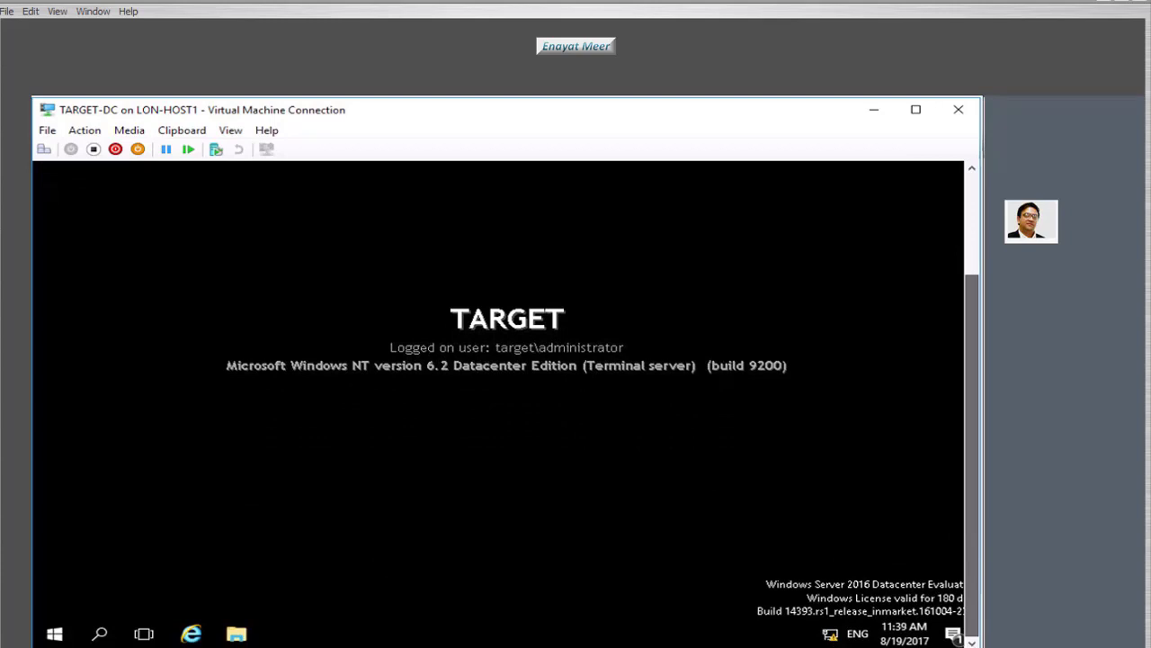
click(327, 647)
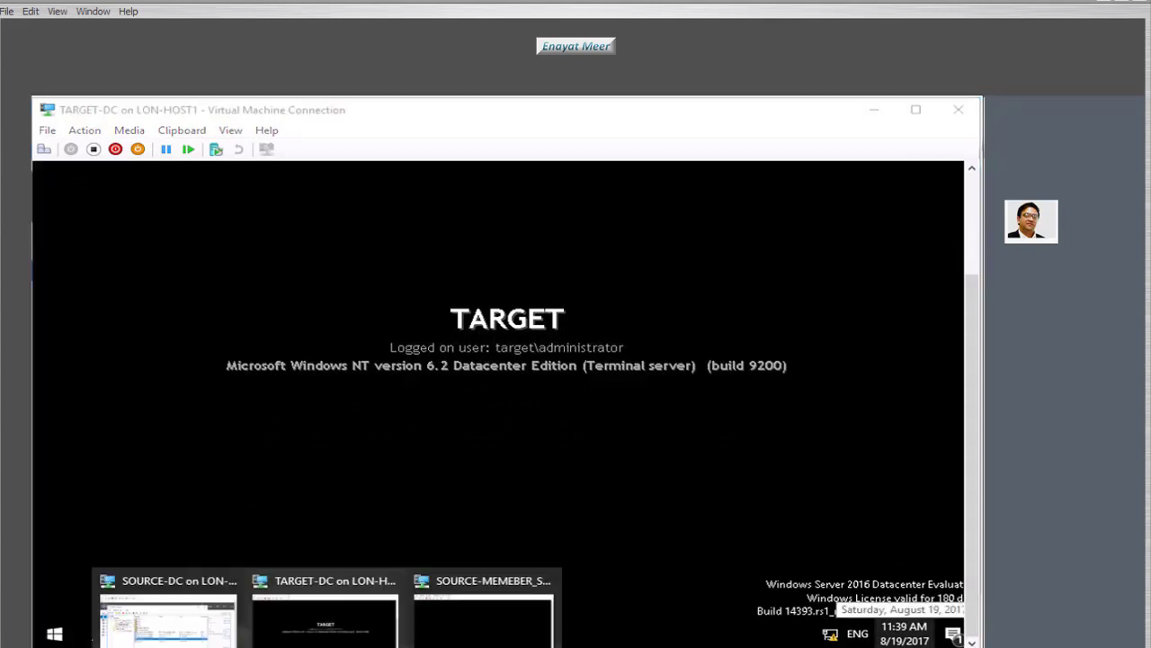
click(325, 621)
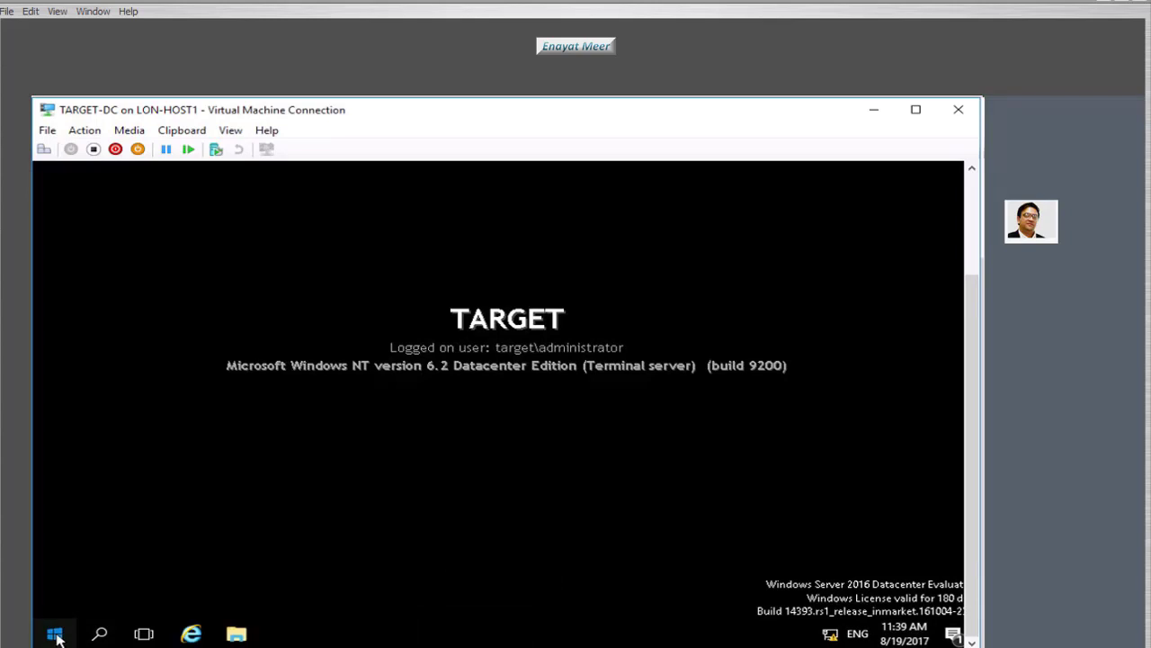
- Launch Server Manager, check TARGET is in WORKGROUP at 172.16.0.21, then return to Dashboard
click(54, 634)
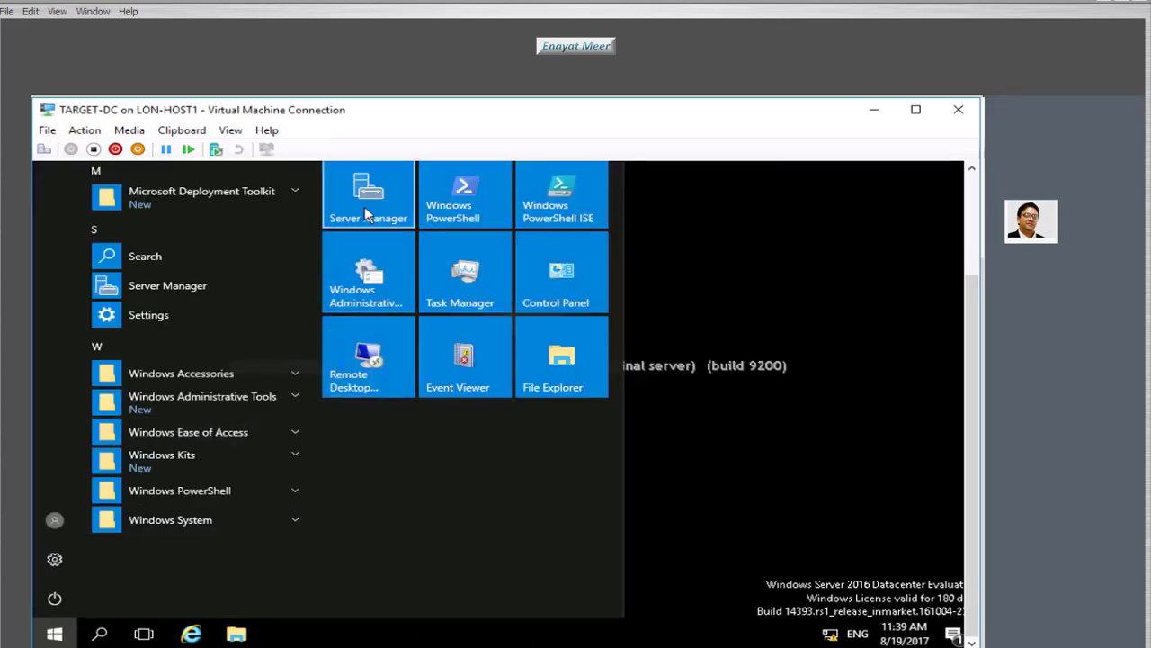
click(371, 214)
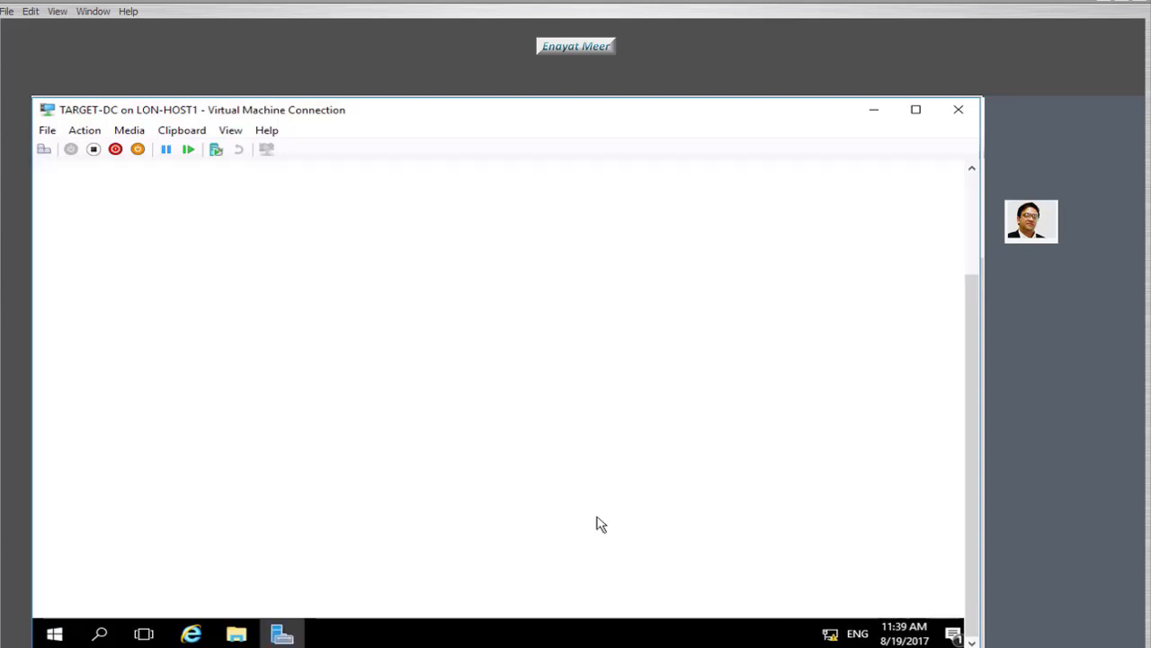
drag(975, 458, 966, 250)
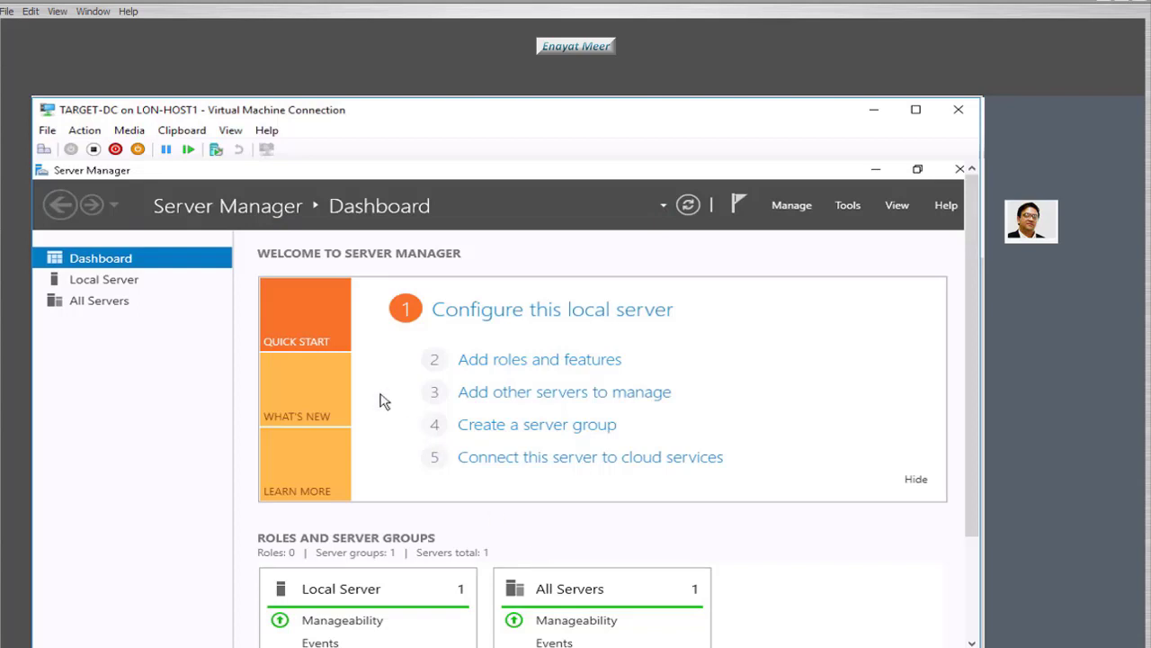
click(120, 283)
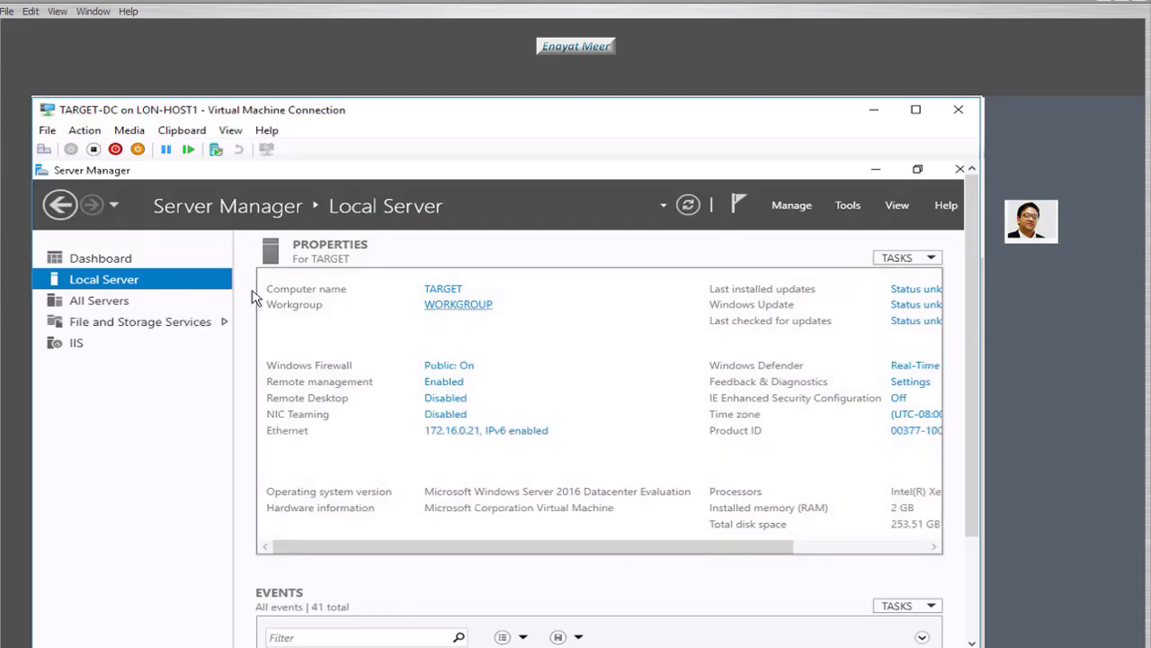
click(101, 260)
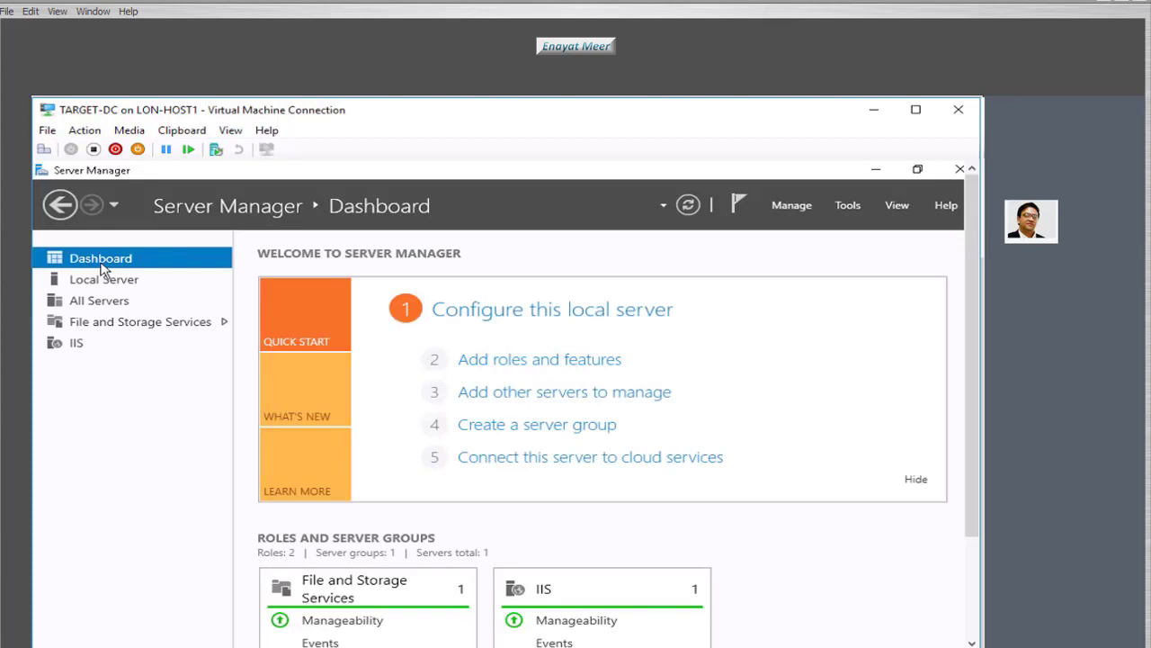
- Start a role-based installation on TARGET and select Active Directory Domain Services with its management tools
click(488, 361)
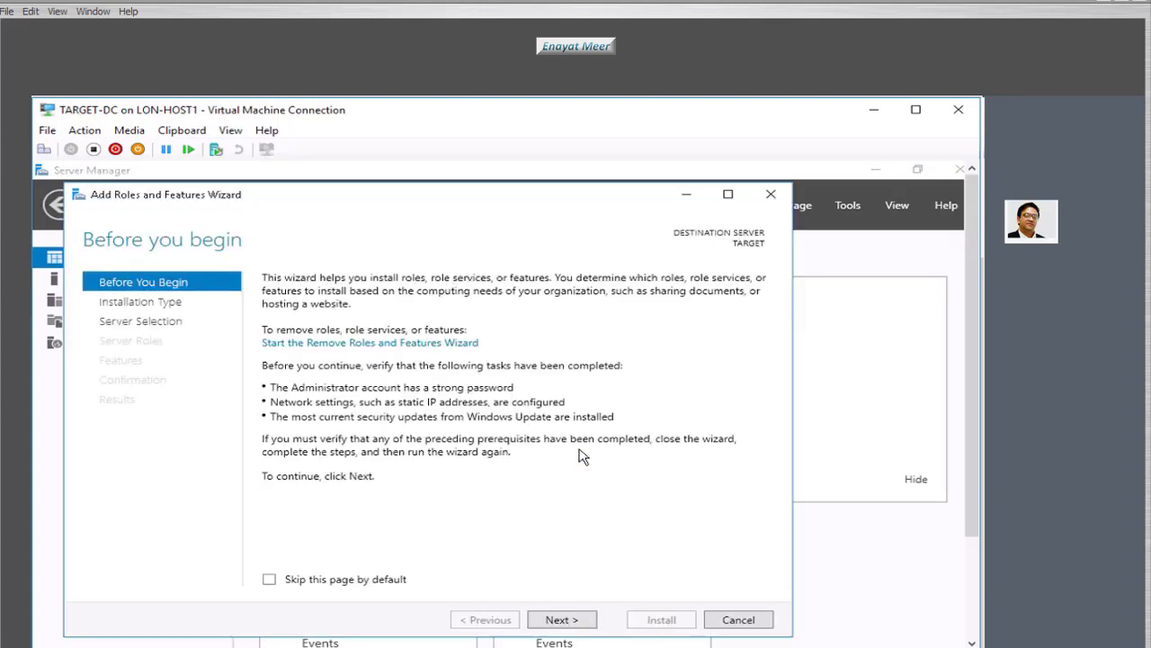
click(573, 624)
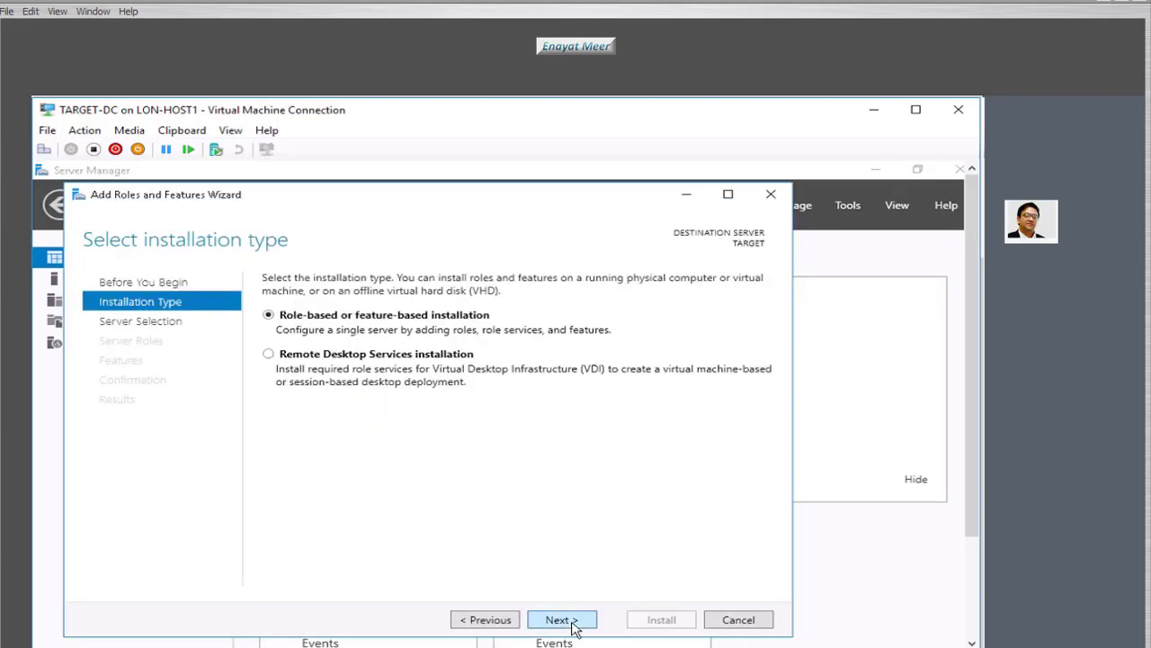
click(574, 624)
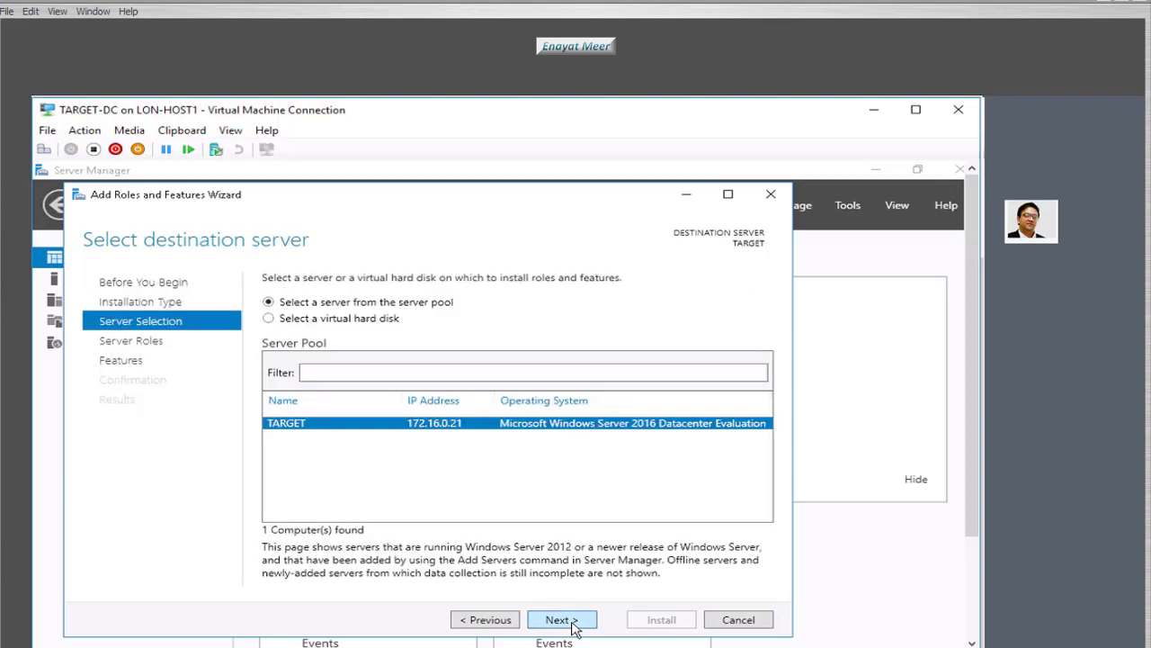
click(573, 623)
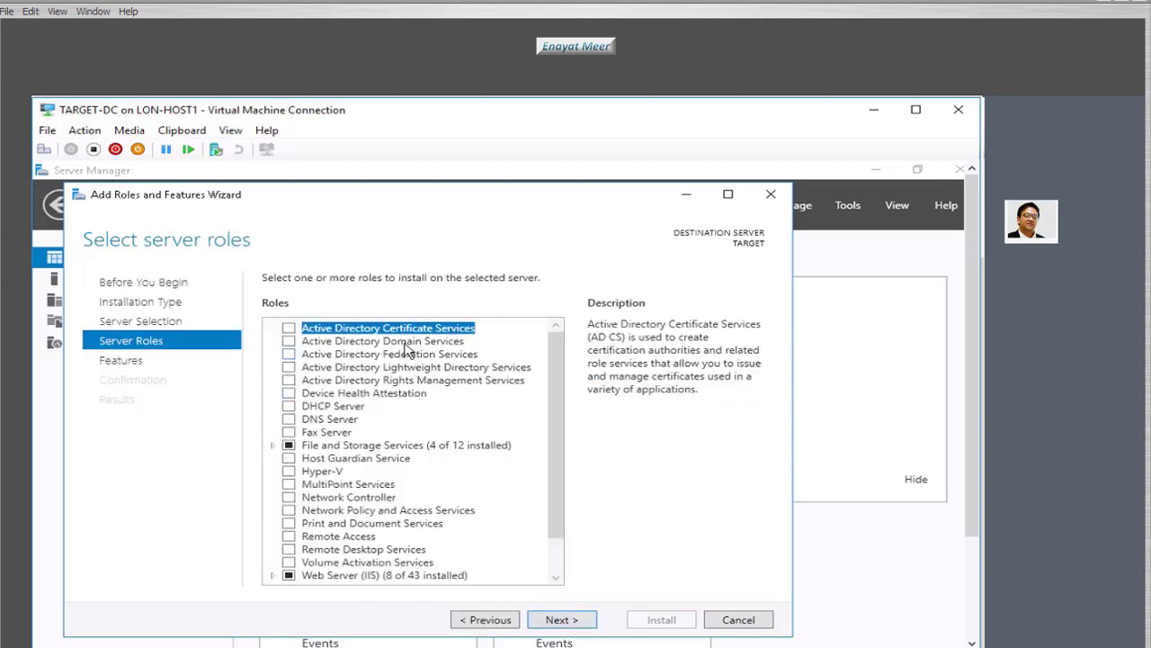
click(289, 342)
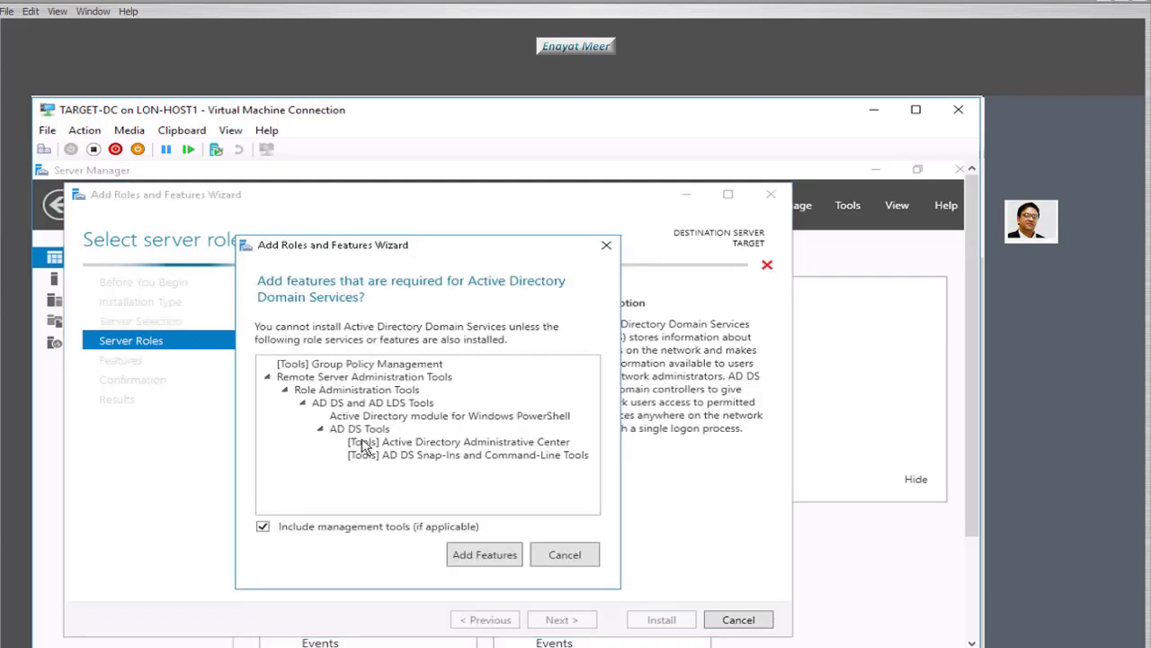
click(469, 554)
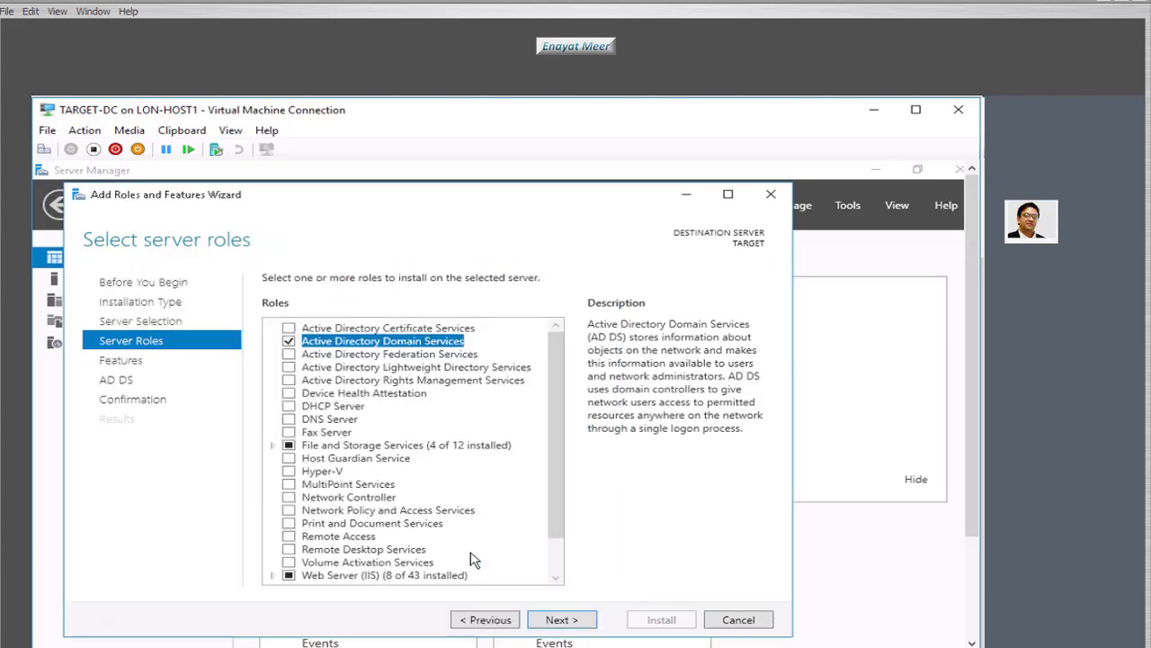
- Allow automatic restarts, install the AD DS role, and close the finished wizard
click(553, 623)
click(553, 622)
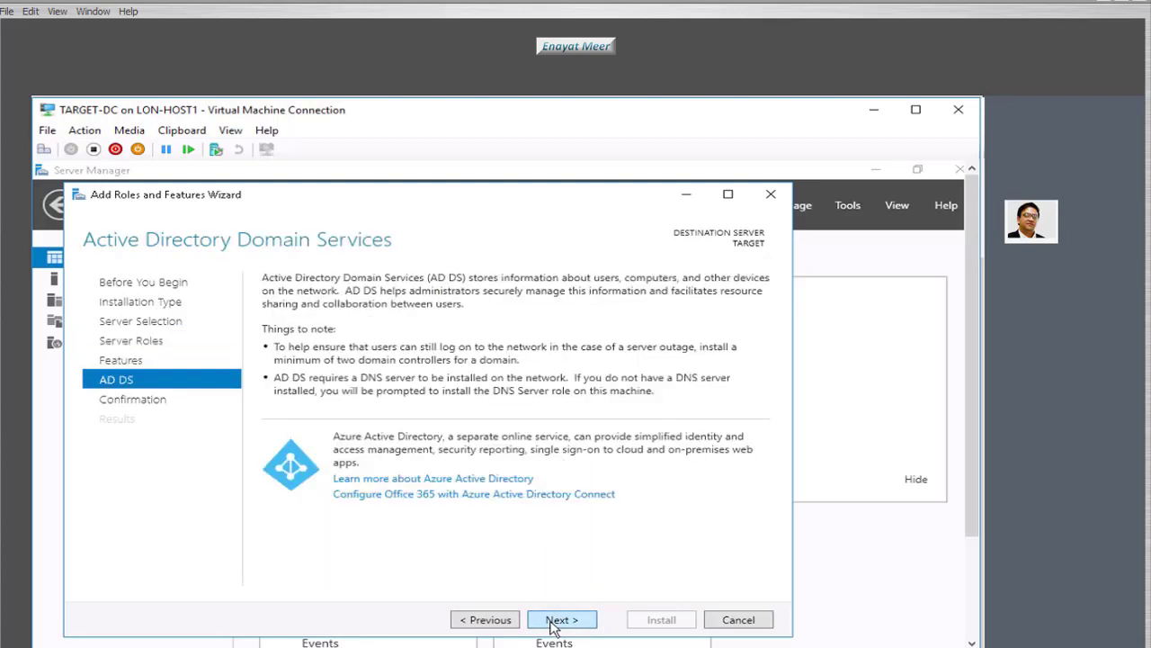
click(553, 622)
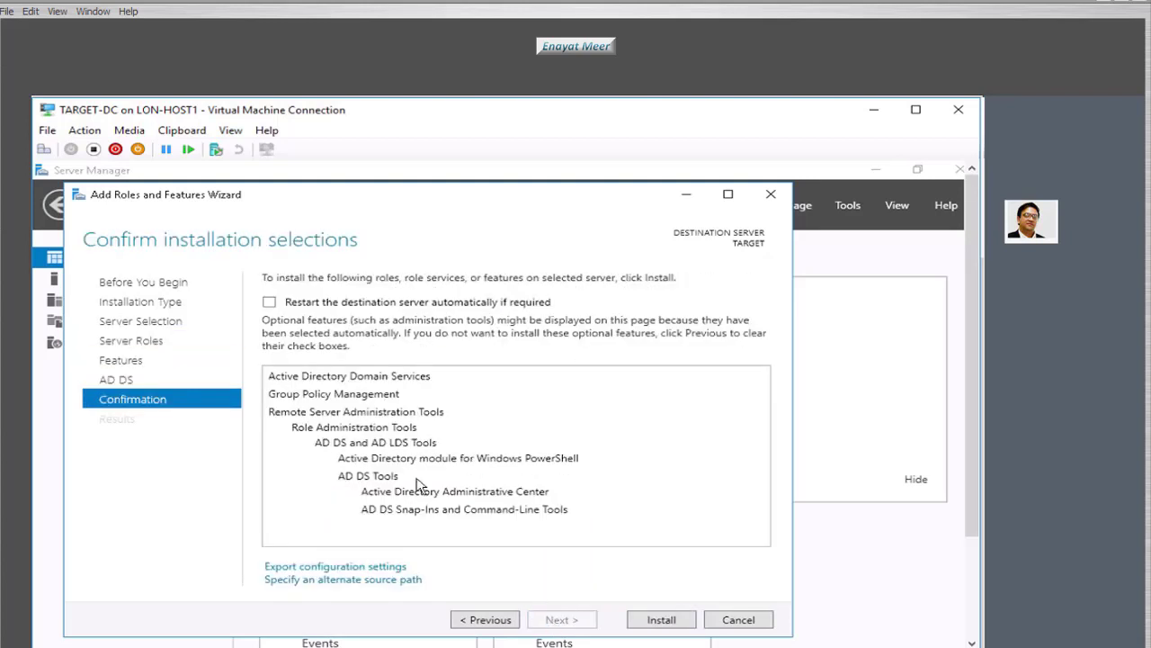
click(292, 302)
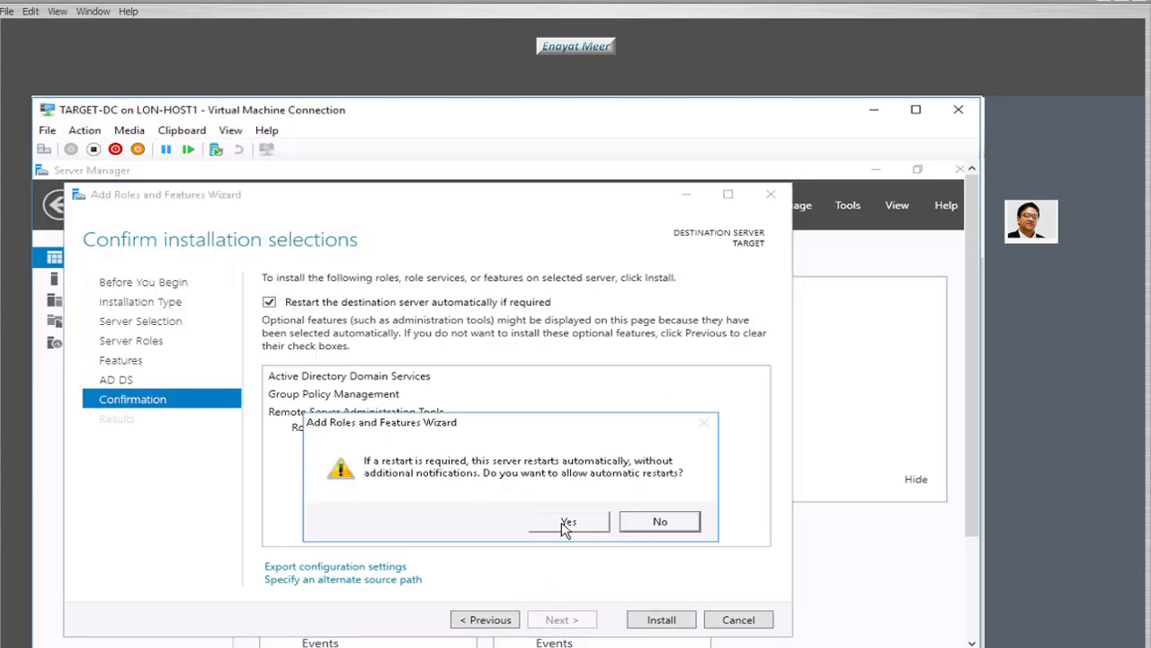
click(566, 523)
click(661, 620)
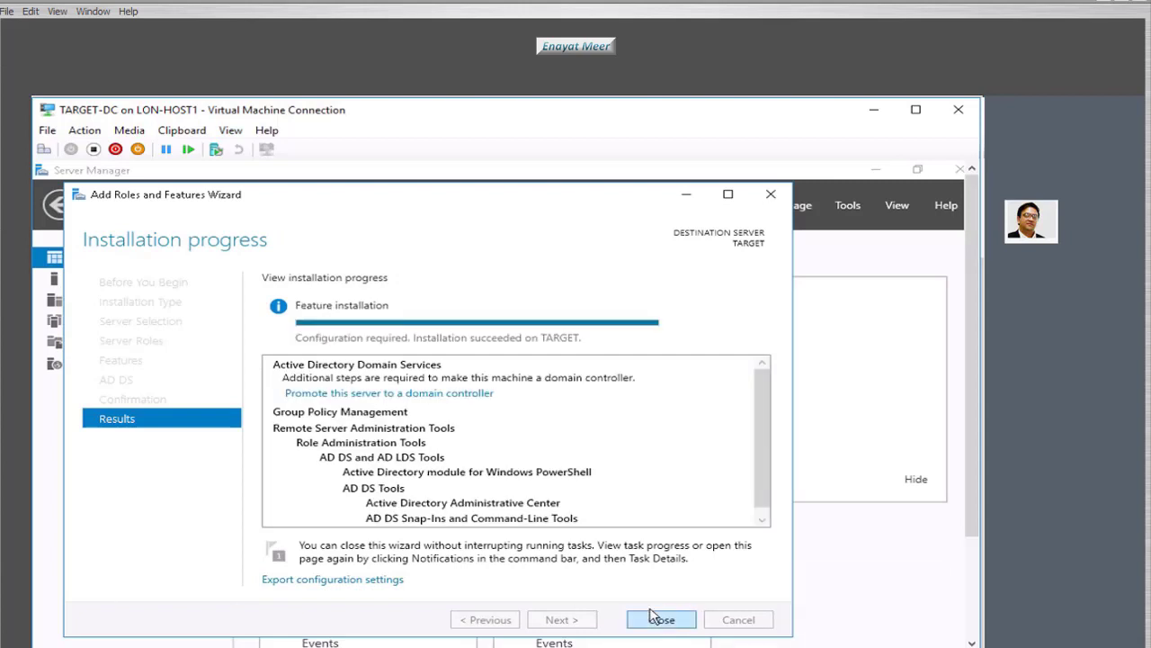
click(661, 620)
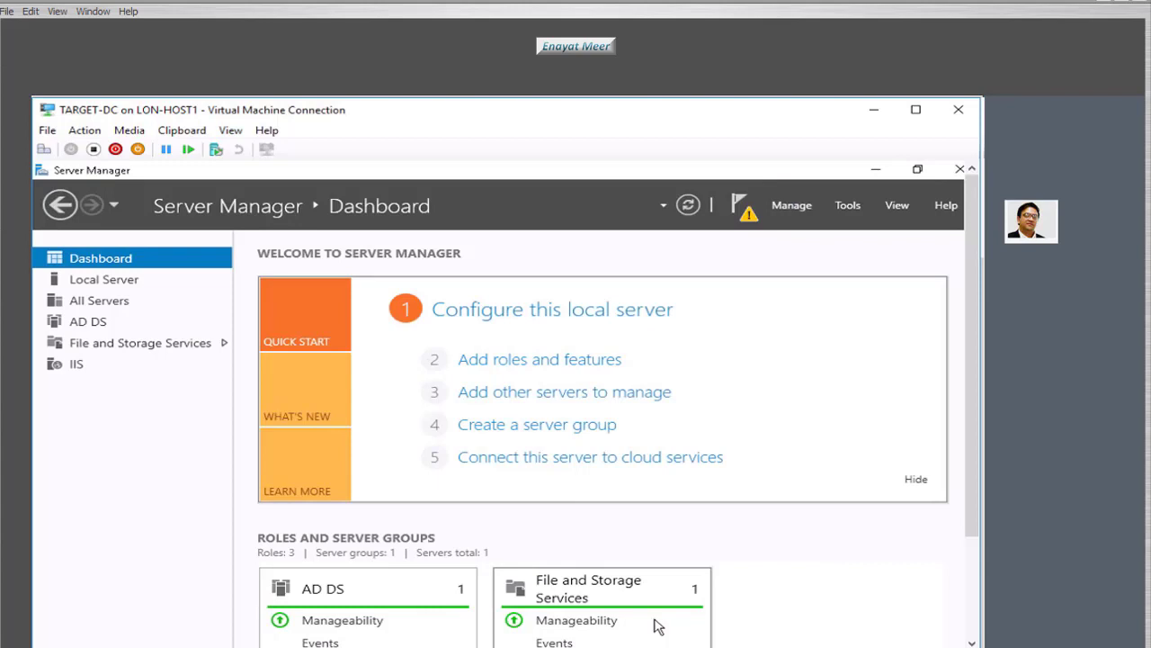
- Launch 'Promote this server to a domain controller' from Server Manager's notifications on TARGET
click(553, 363)
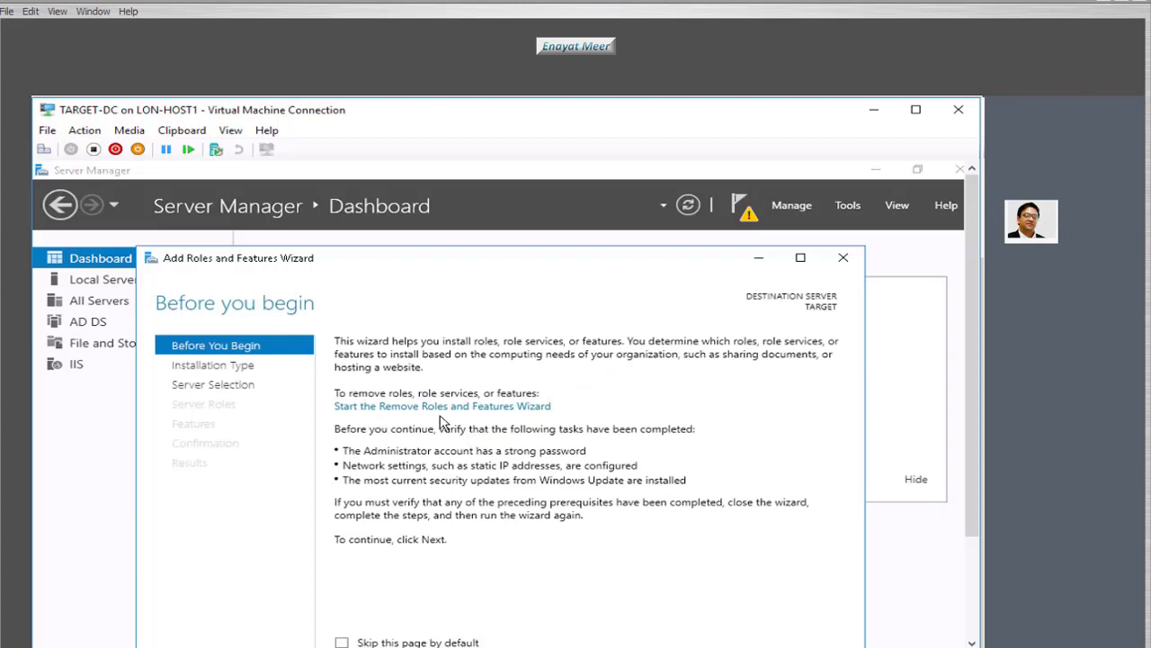
click(844, 260)
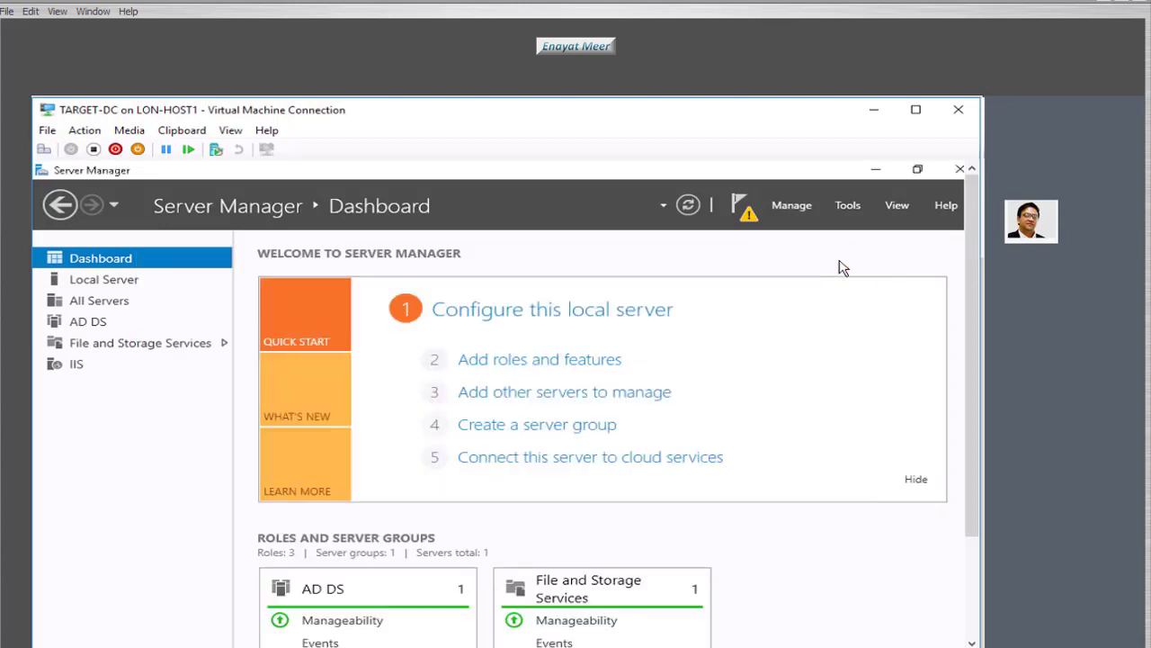
click(748, 218)
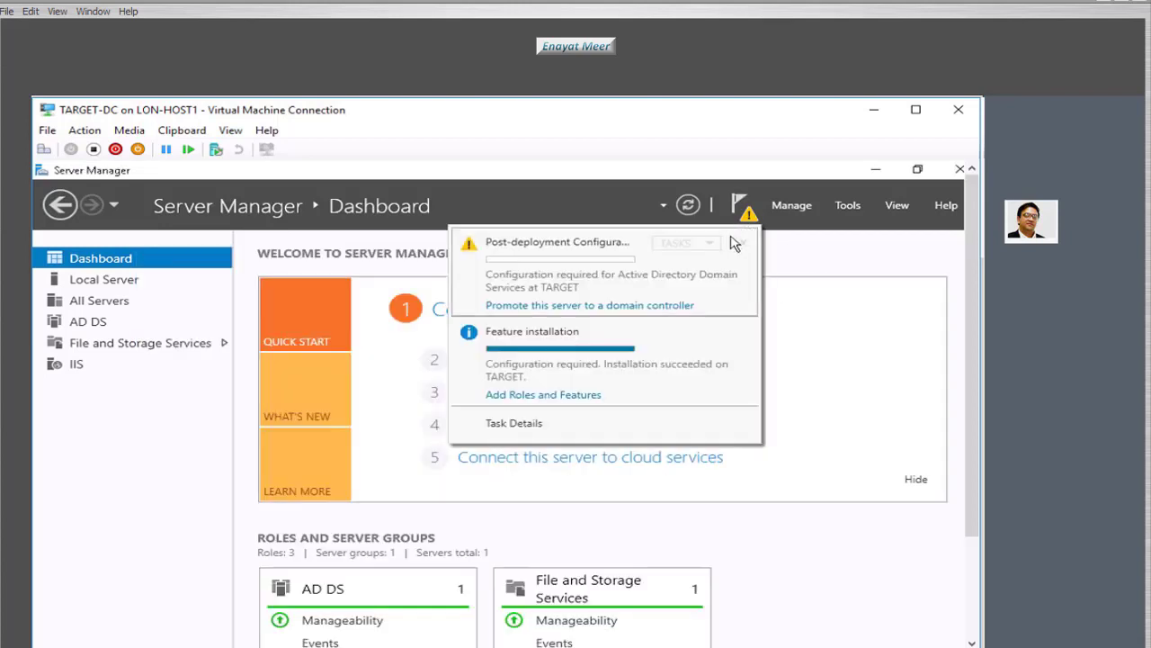
click(562, 306)
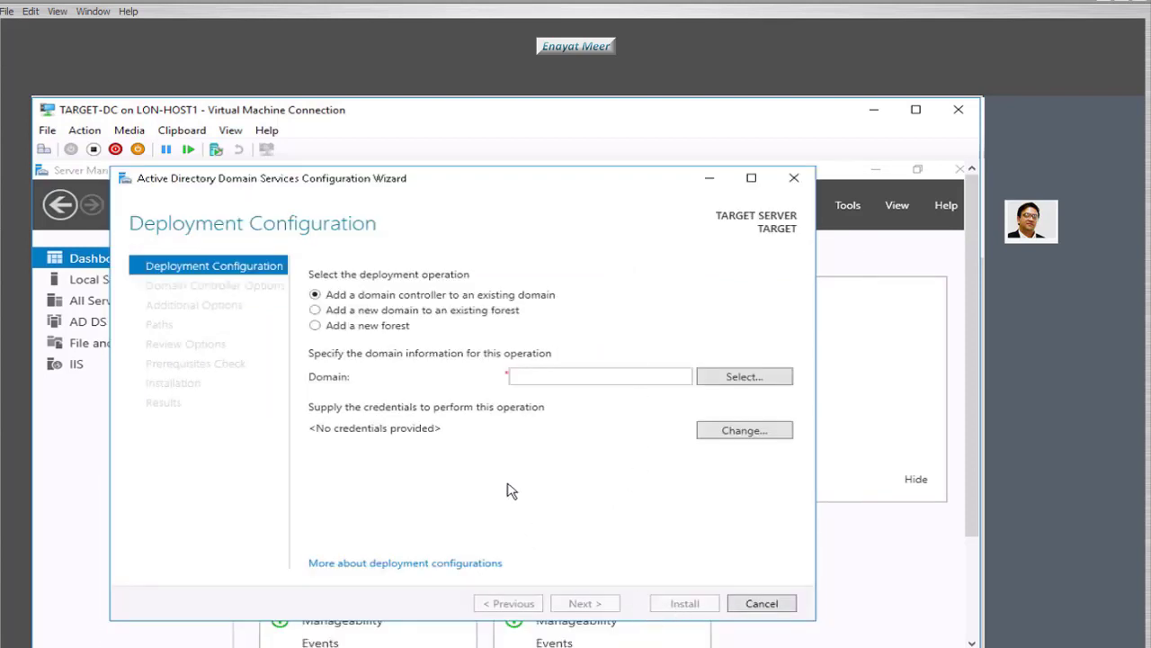
- Choose 'Add a new forest' with root domain name Target.com and continue
click(317, 325)
click(550, 382)
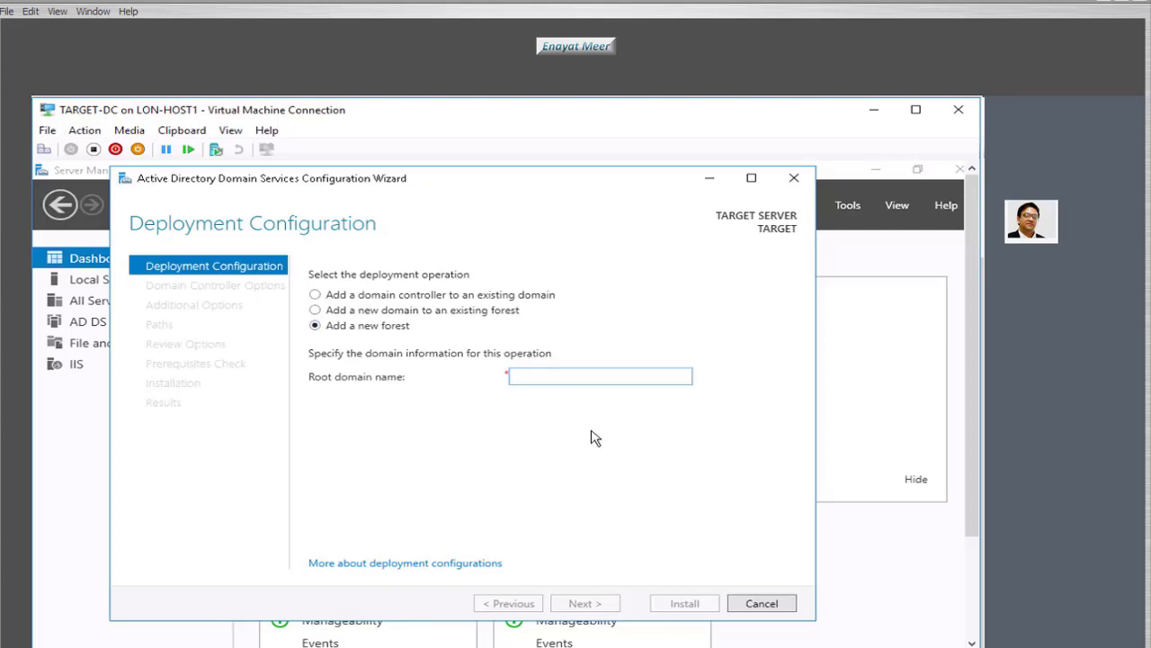
text(Target.com)
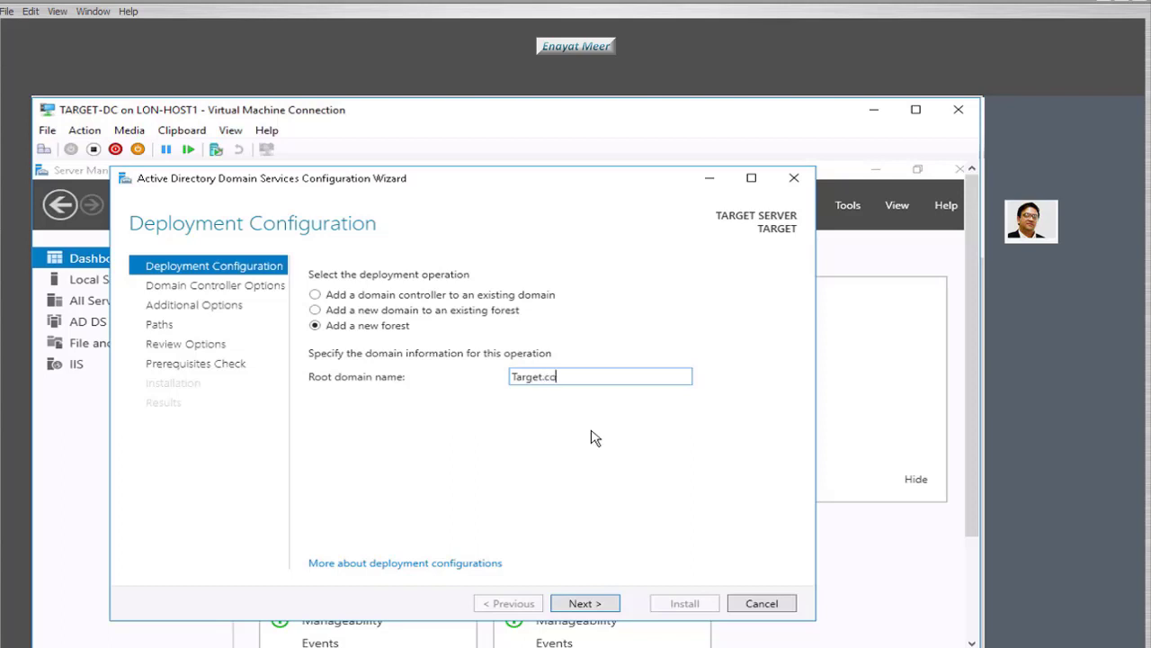
click(586, 603)
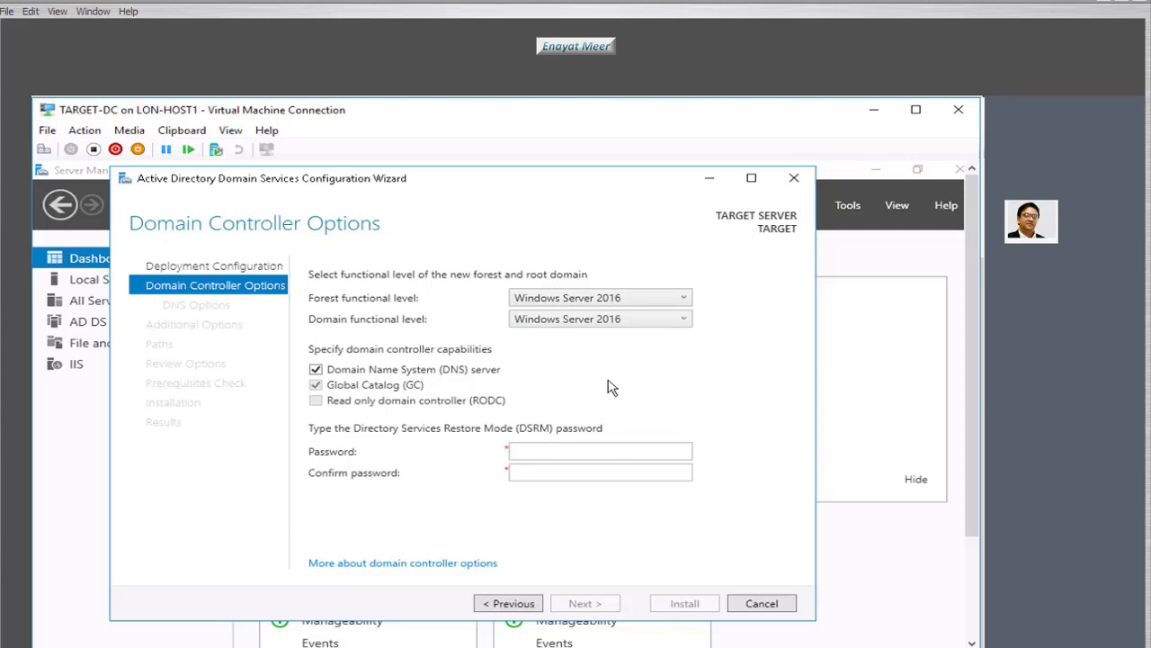
- Keep Windows Server 2016 functional levels, enter the DSRM password twice, and skip DNS delegation
click(685, 300)
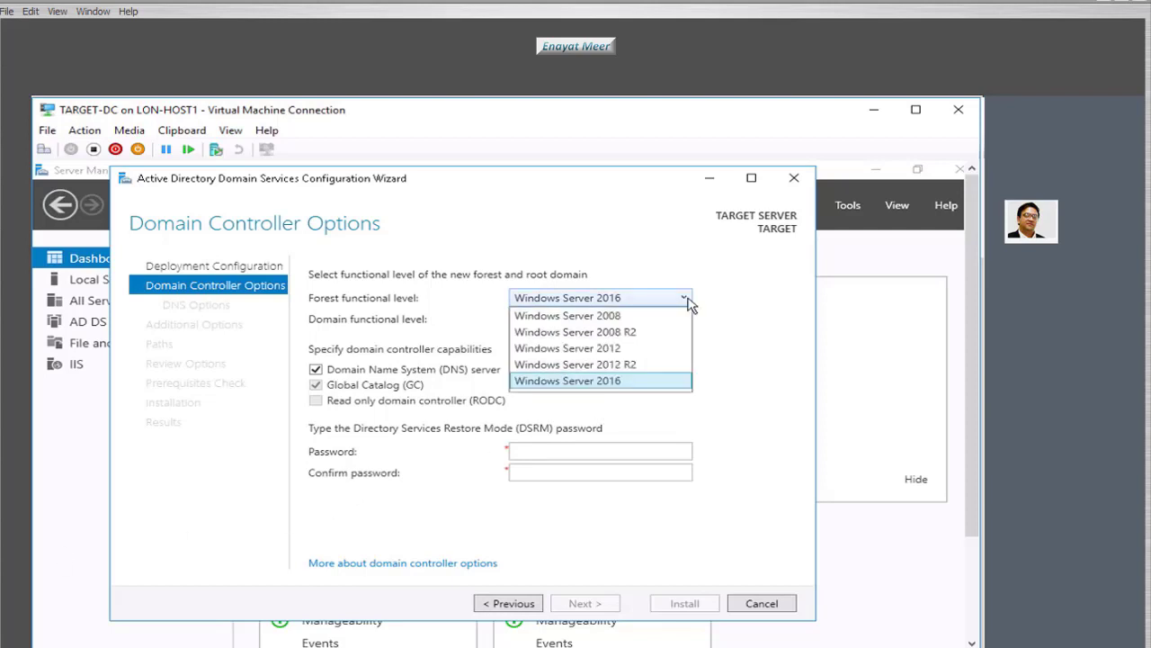
click(686, 299)
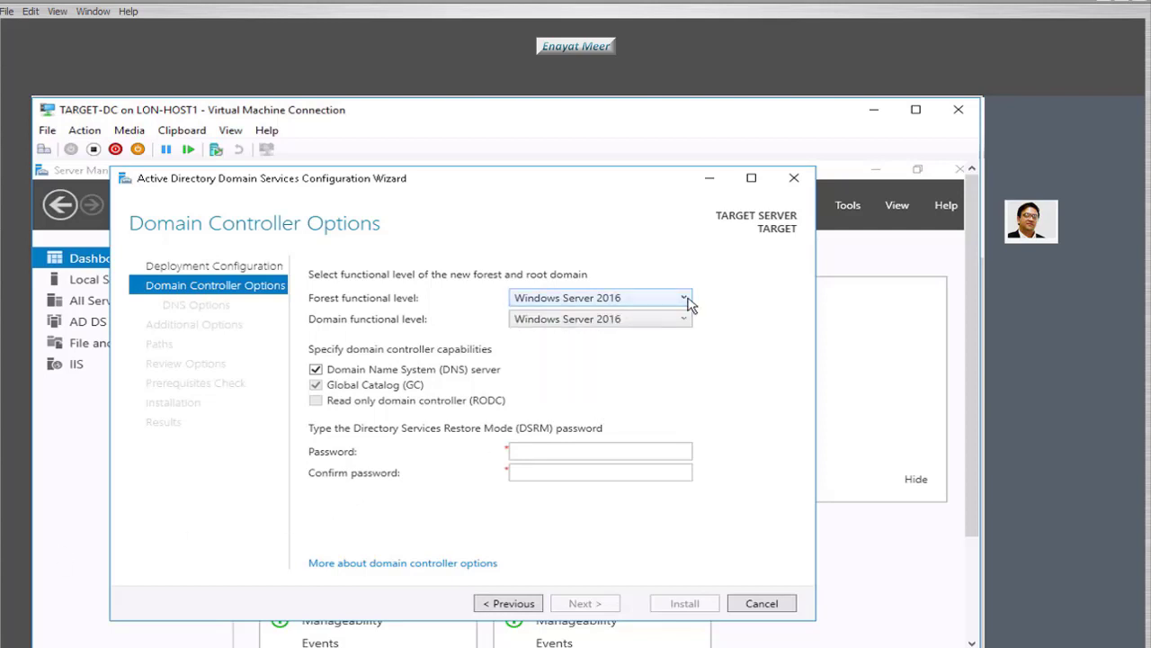
click(579, 456)
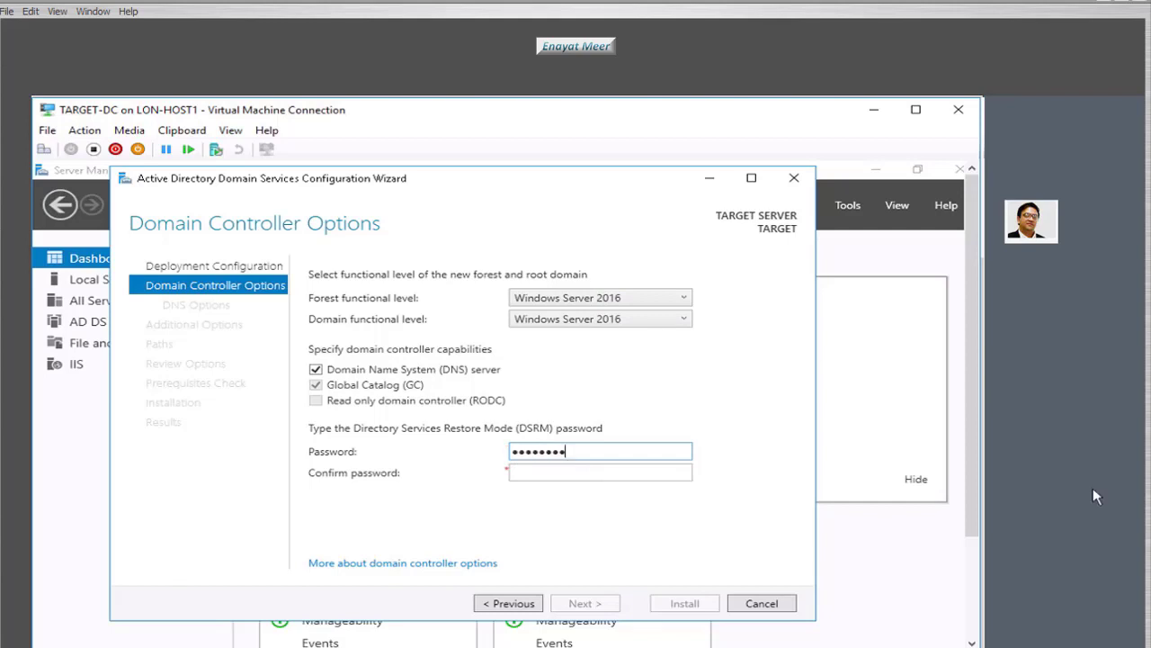
click(657, 475)
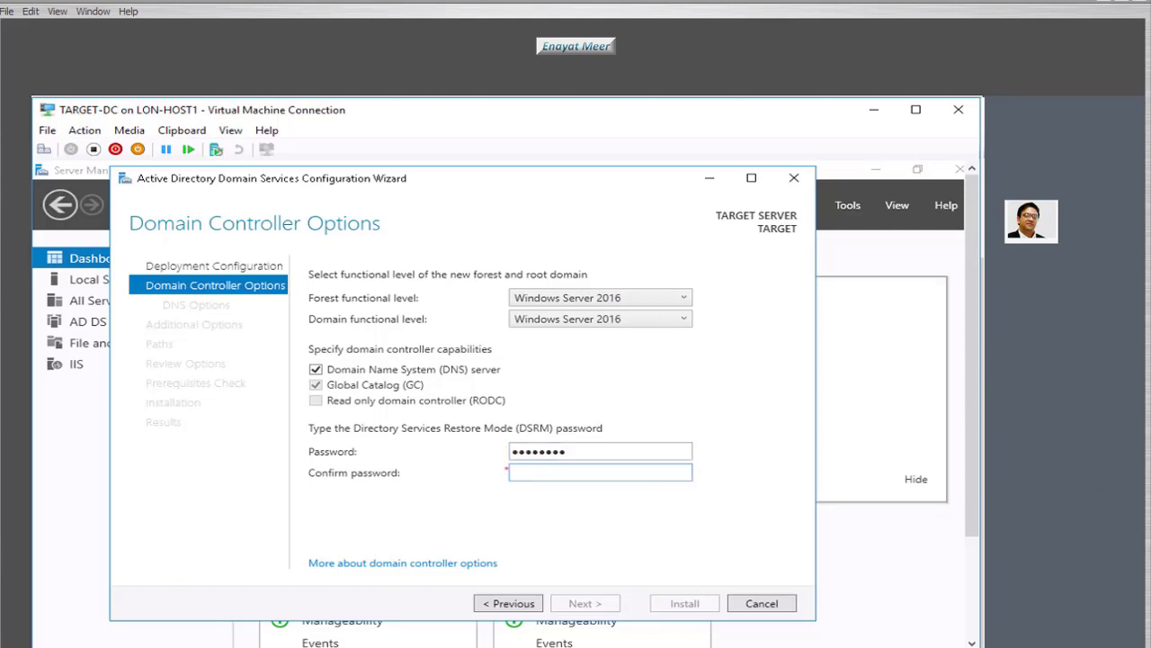
text(Pa$$w0rd)
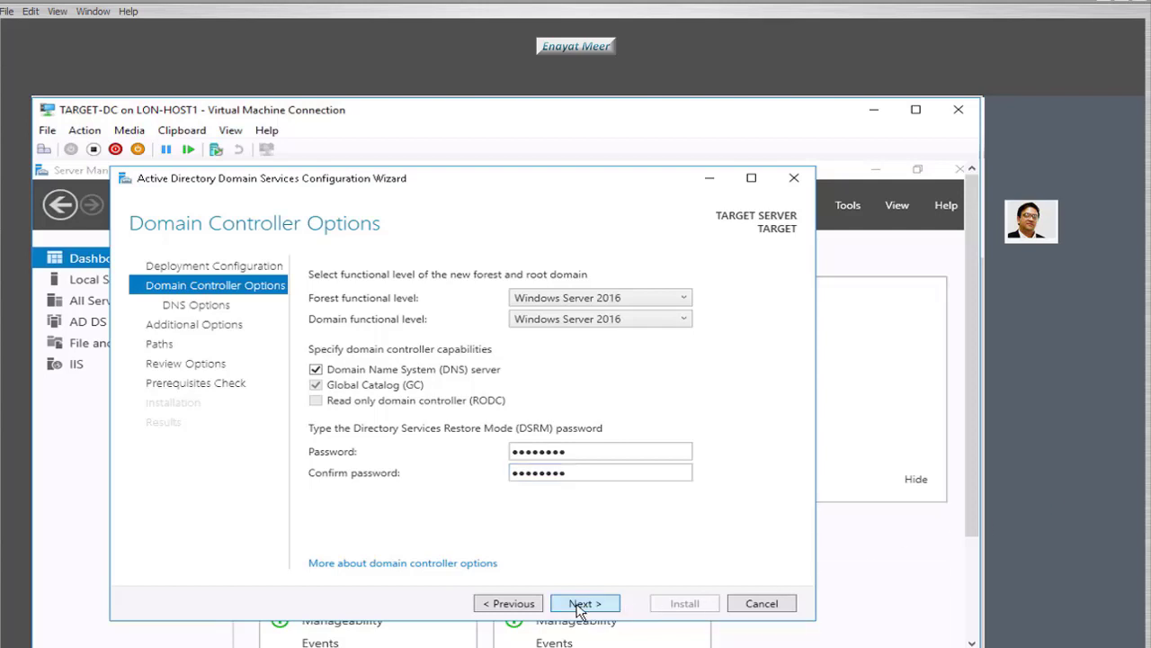
click(584, 604)
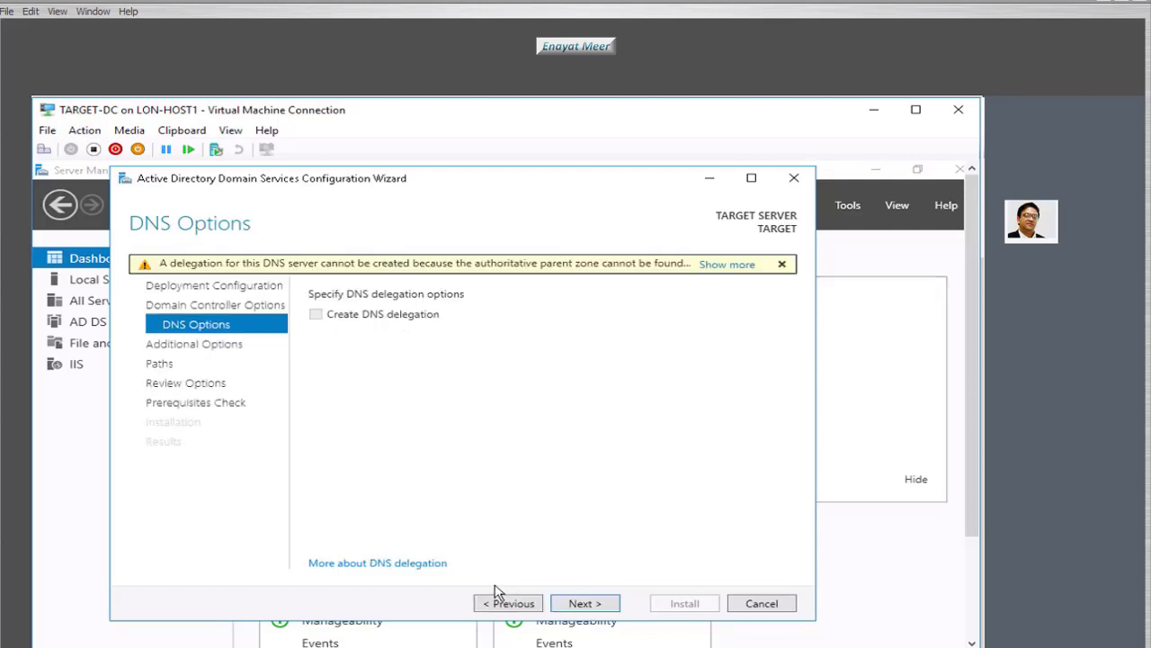
click(590, 608)
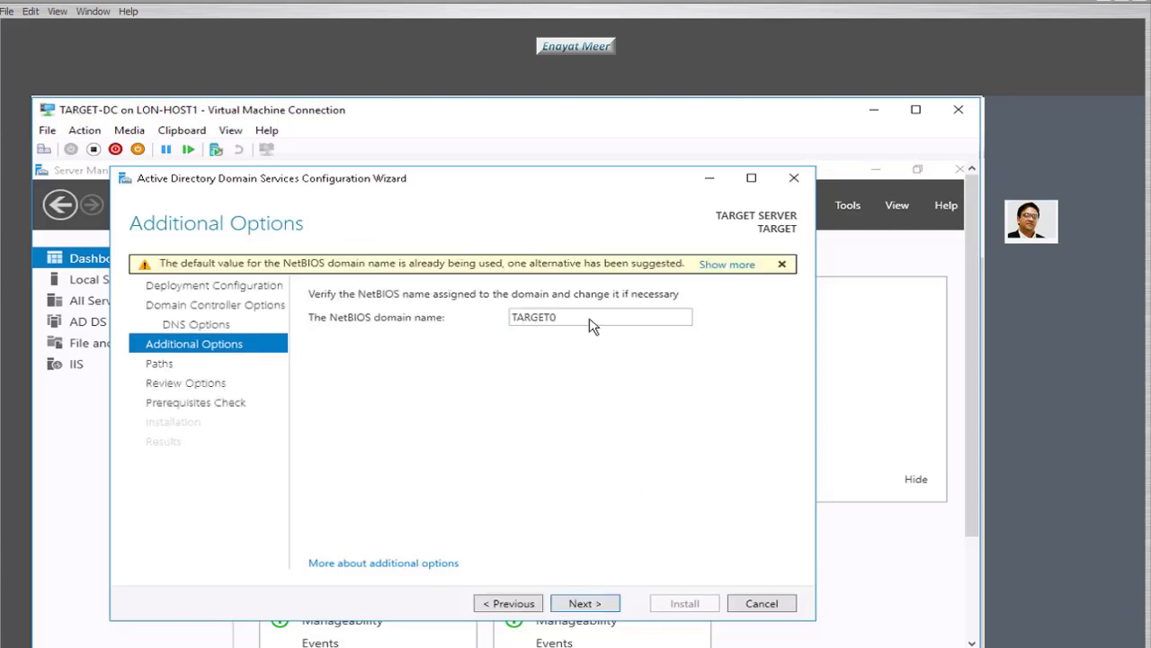
- Replace NetBIOS name TARGET0 with TARGETUK, keep default folders, and reach the prerequisites check
double_click(591, 327)
click(590, 325)
click(583, 603)
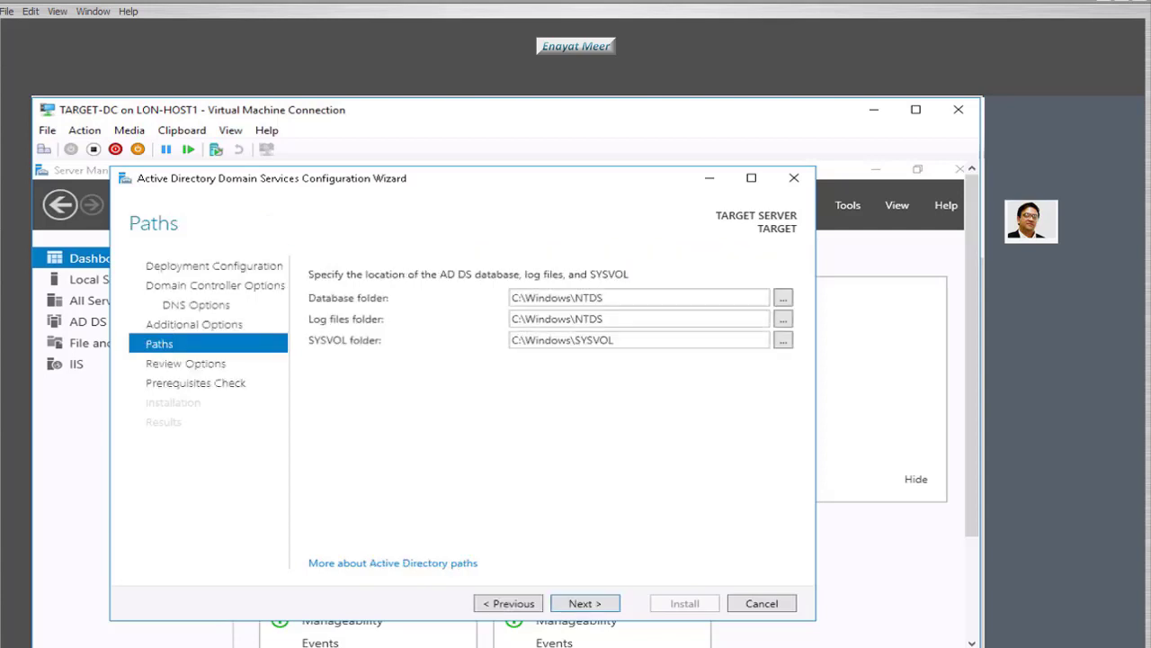
click(583, 604)
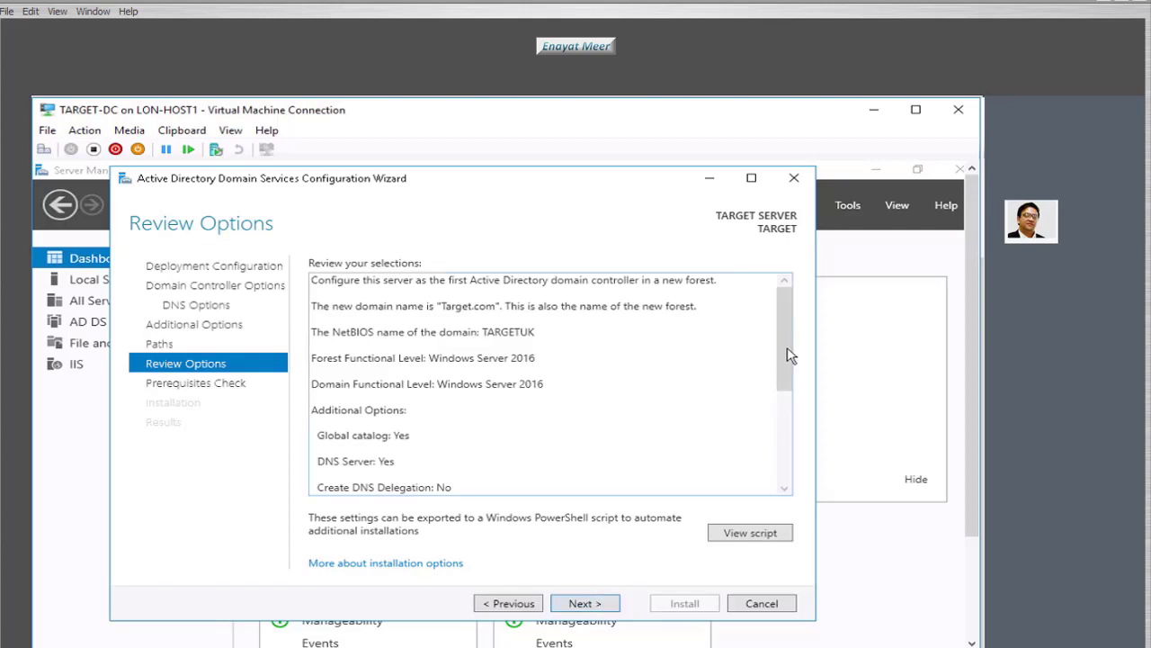
drag(781, 375, 781, 487)
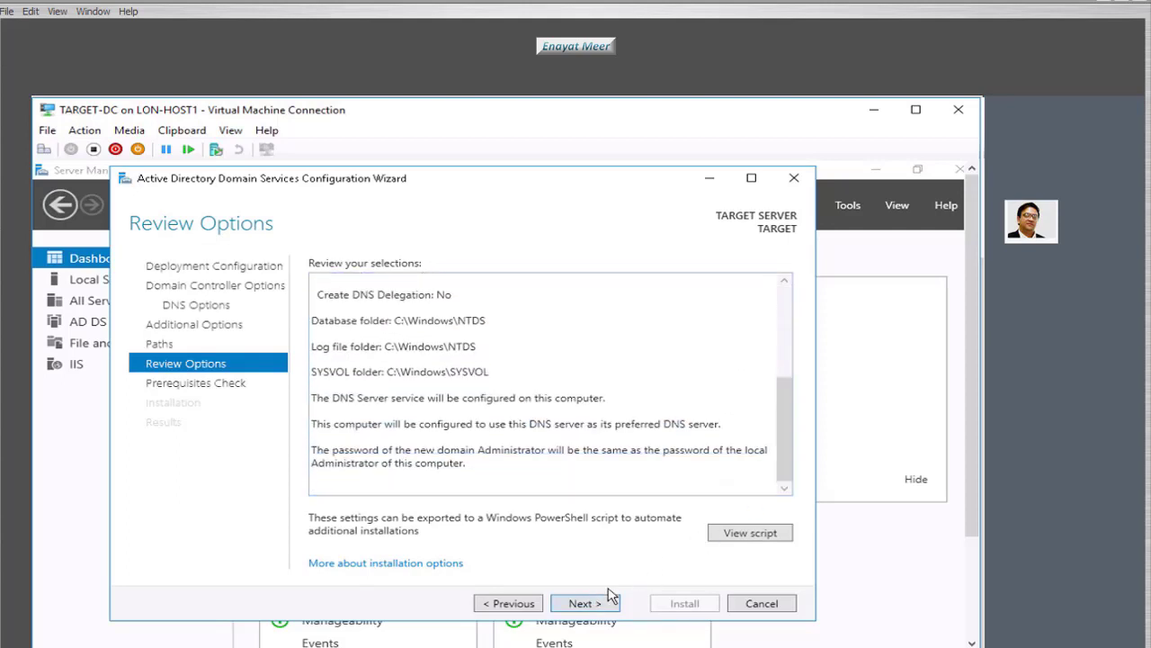
click(582, 604)
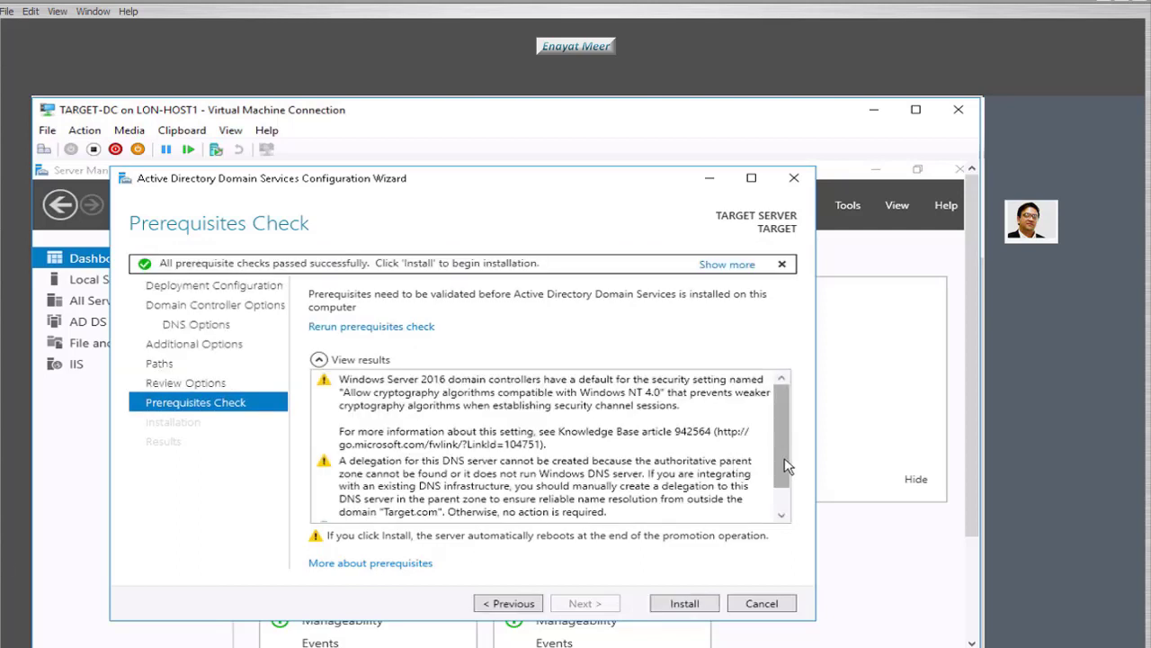
- Review the passed prerequisite checks and install the Target.com domain controller, letting TARGET restart
scroll(786, 465, down, 1)
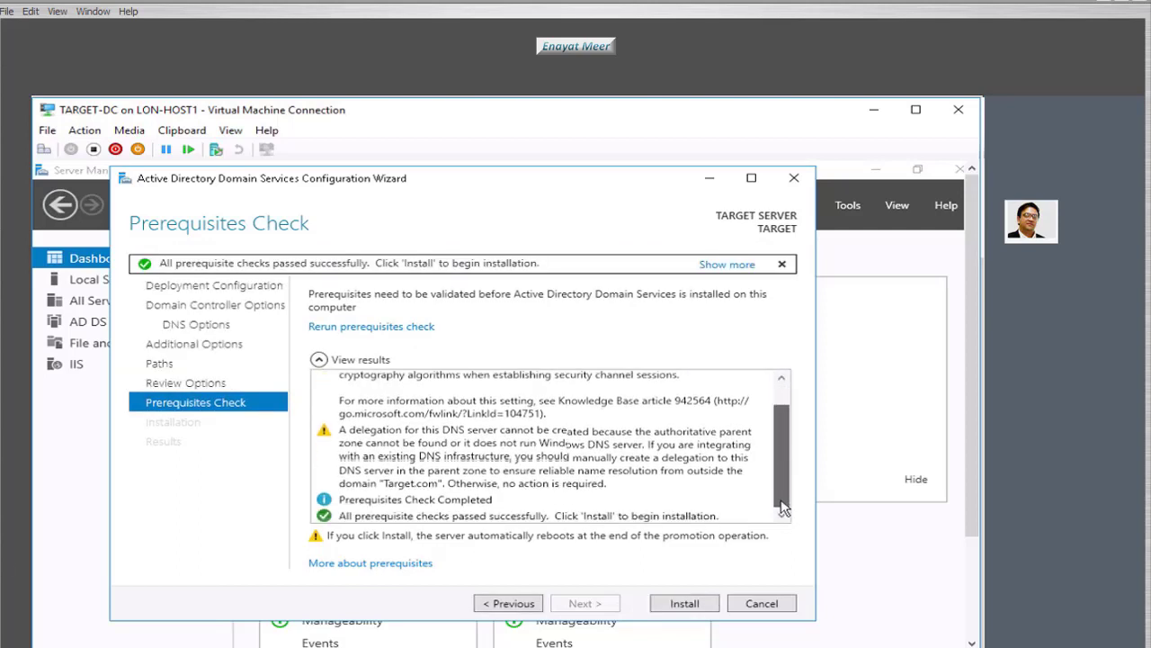
click(685, 604)
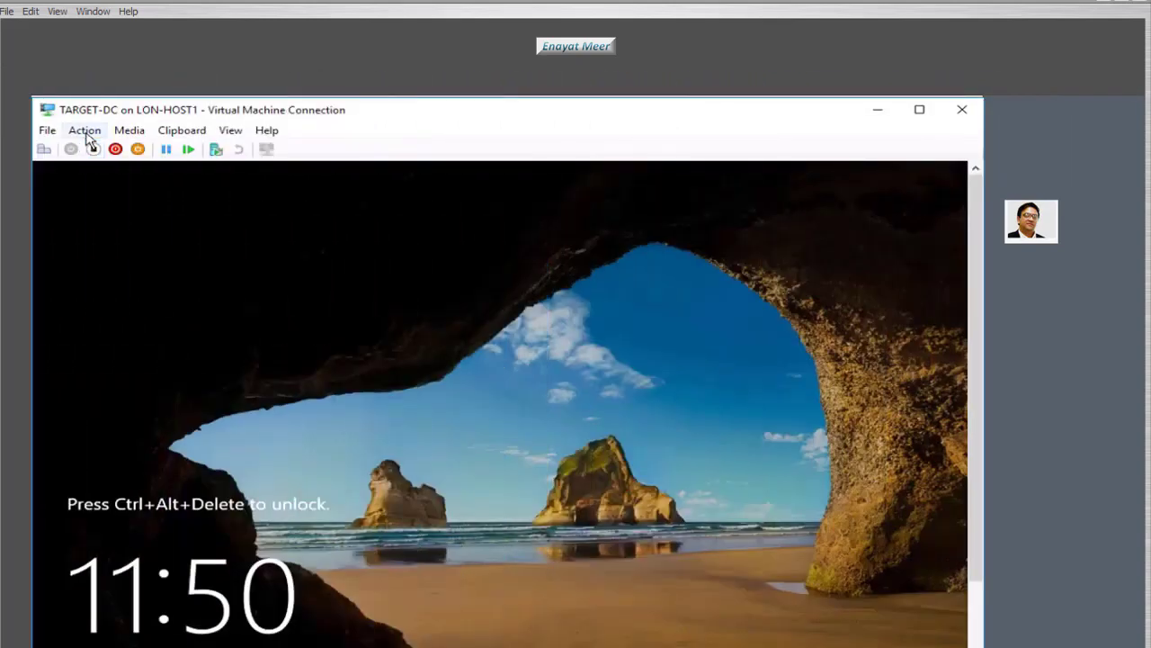
- Unlock TARGET-DC with Ctrl+Alt+Delete and sign in with the administrator password
click(86, 131)
click(94, 149)
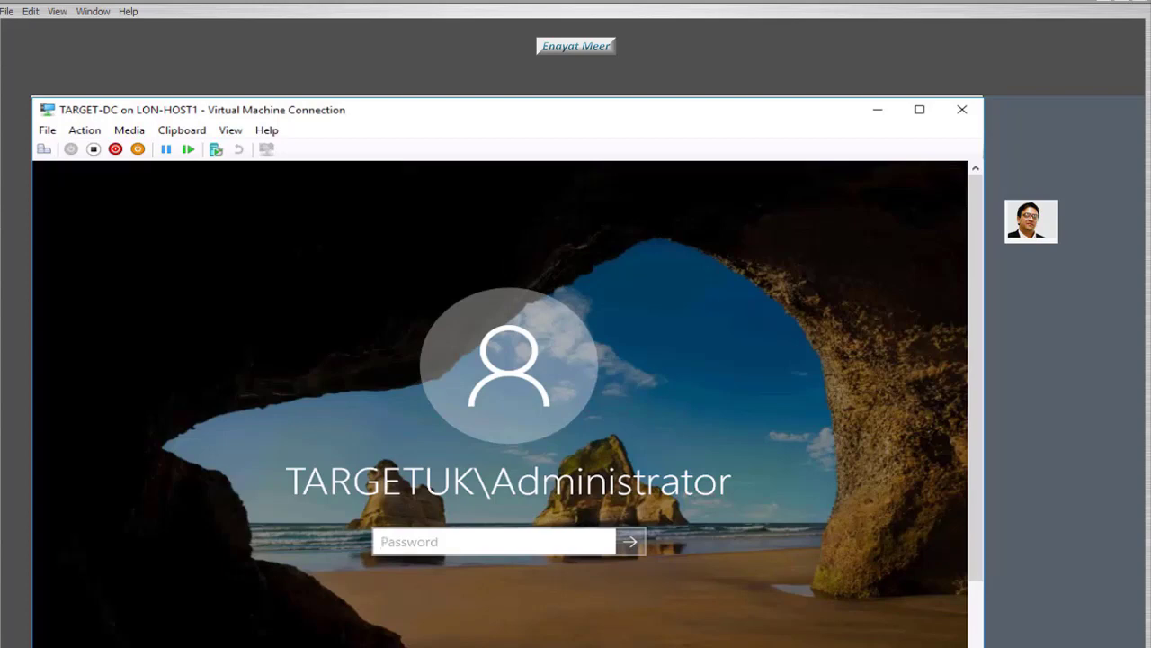
key(ctrl+v)
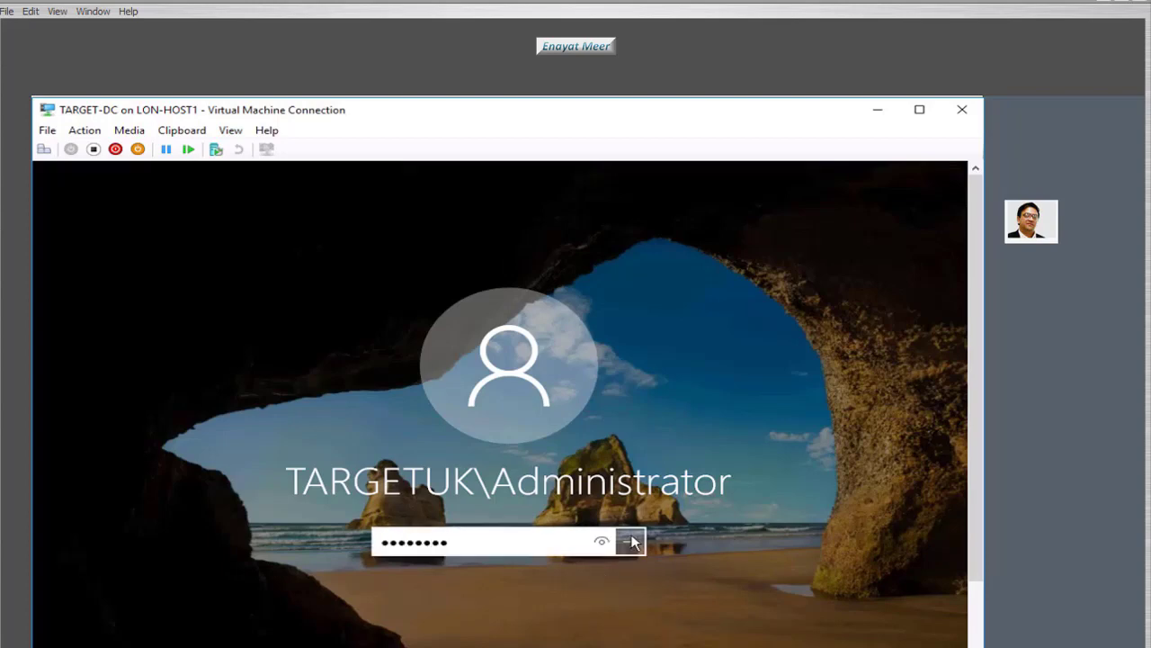
click(623, 551)
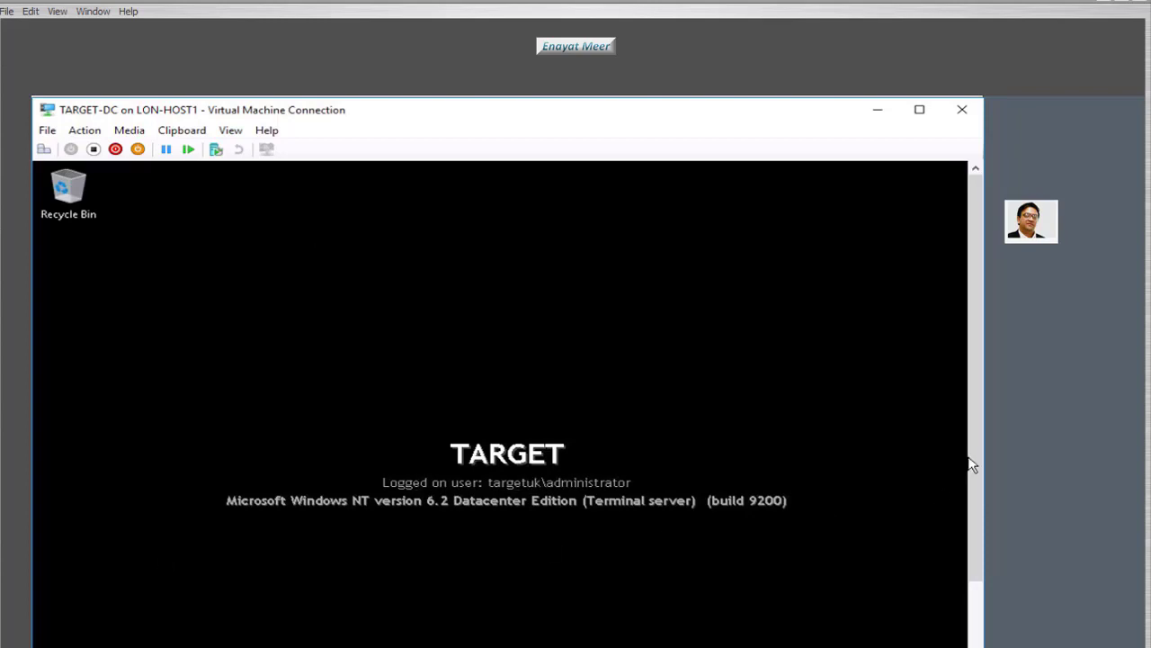
- Launch Server Manager from Start to show the dashboard with AD DS and DNS roles
drag(971, 464, 969, 604)
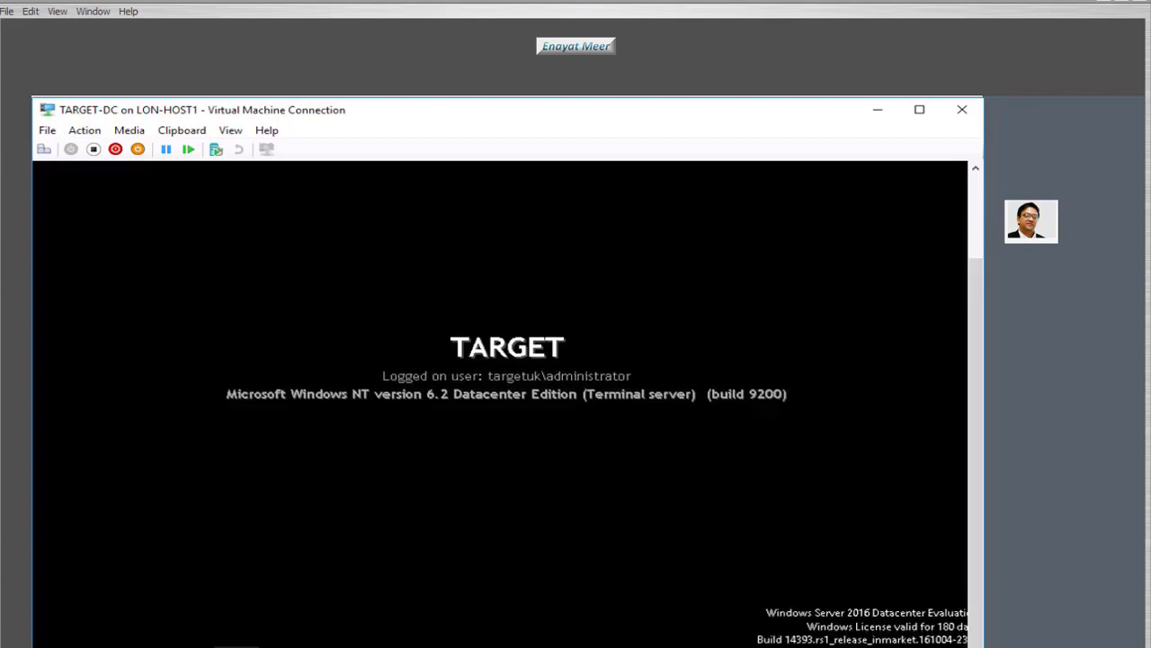
key(super)
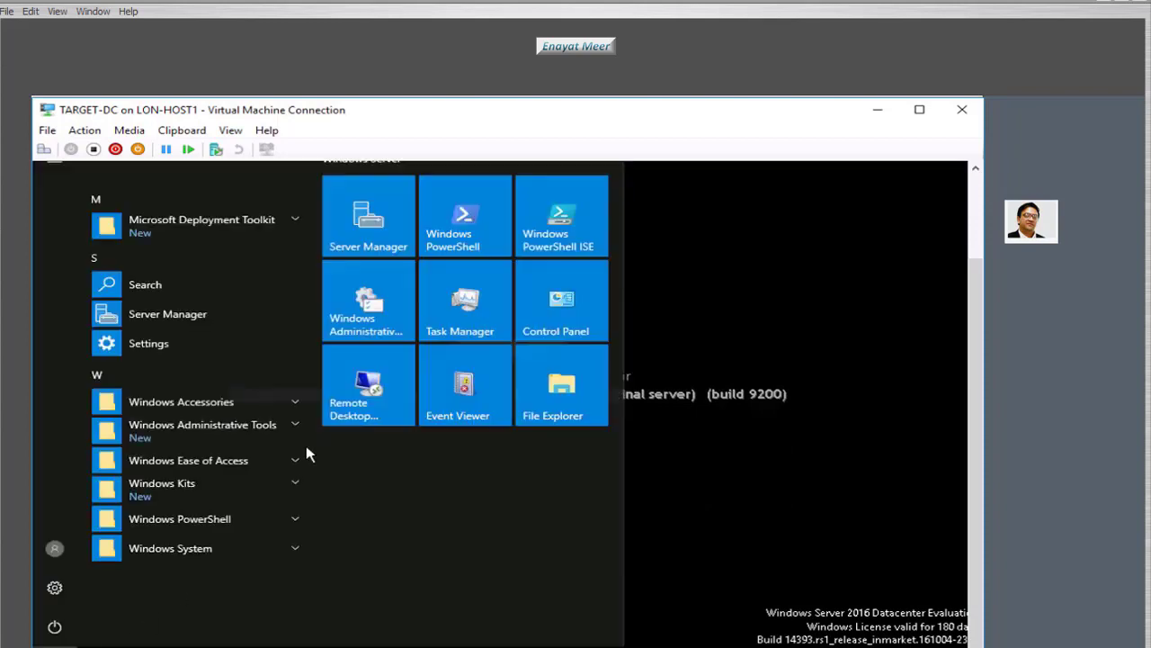
click(379, 229)
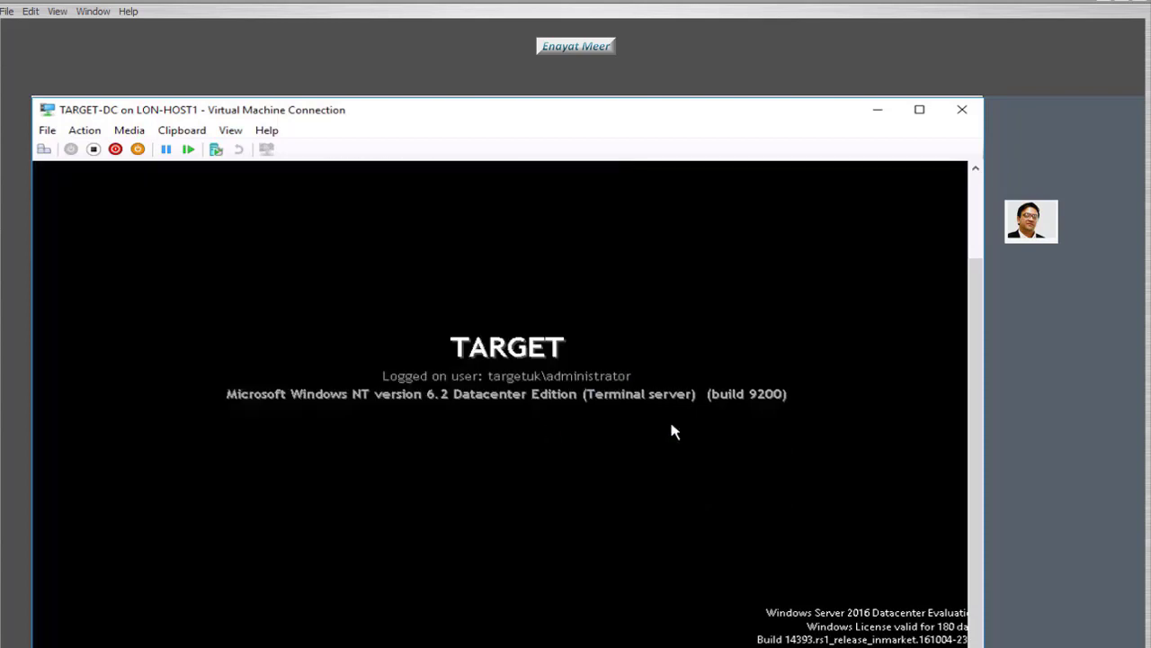
drag(977, 378, 977, 264)
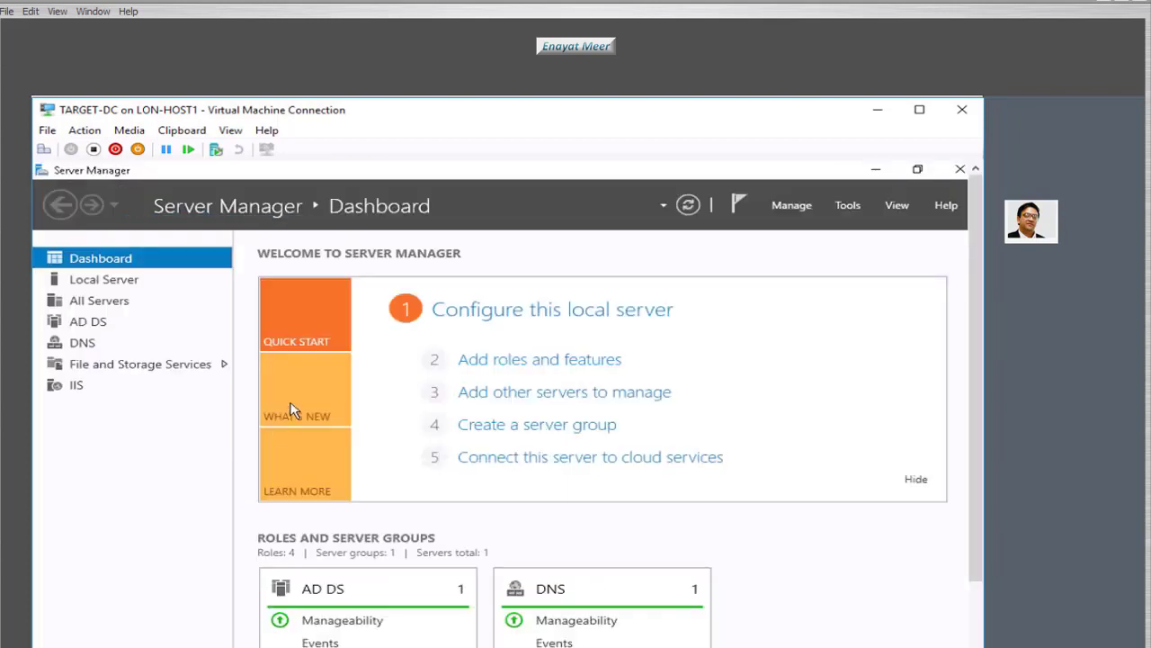
- Check TARGET's Local Server domain membership and launch Active Directory Users and Computers
click(118, 281)
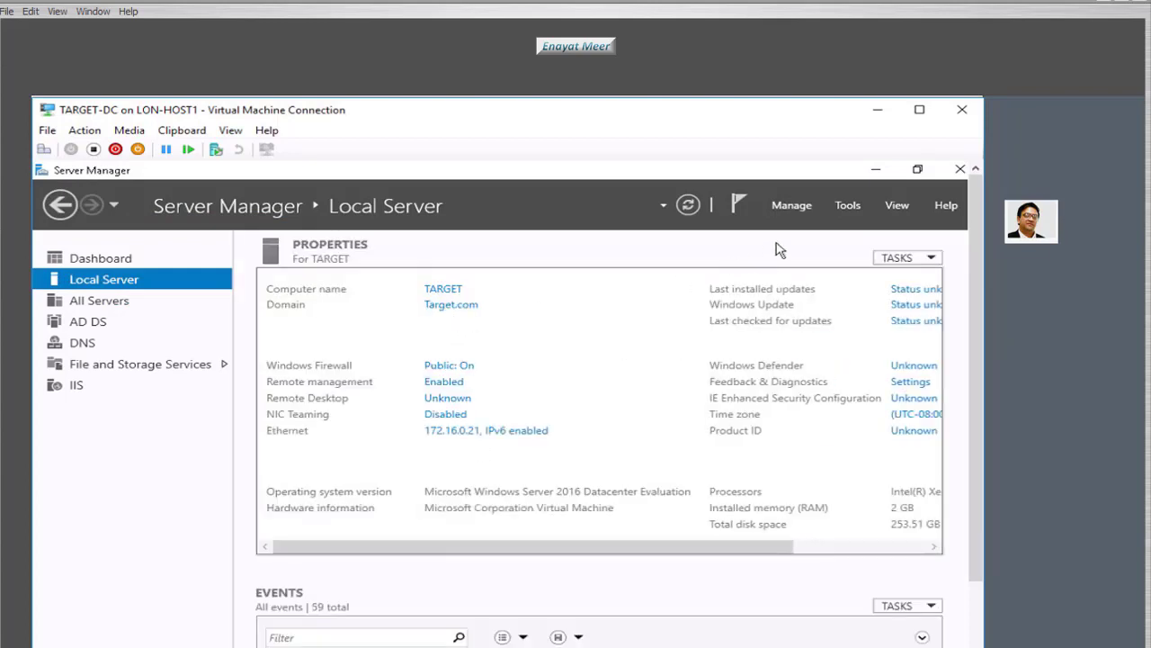
click(848, 206)
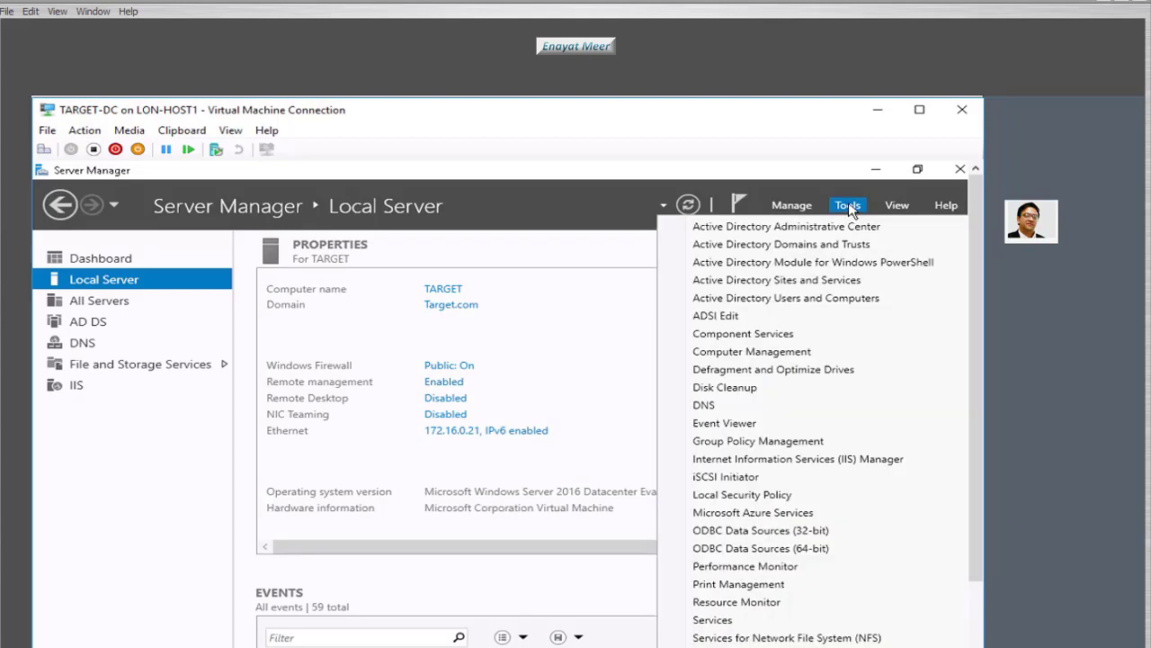
click(557, 517)
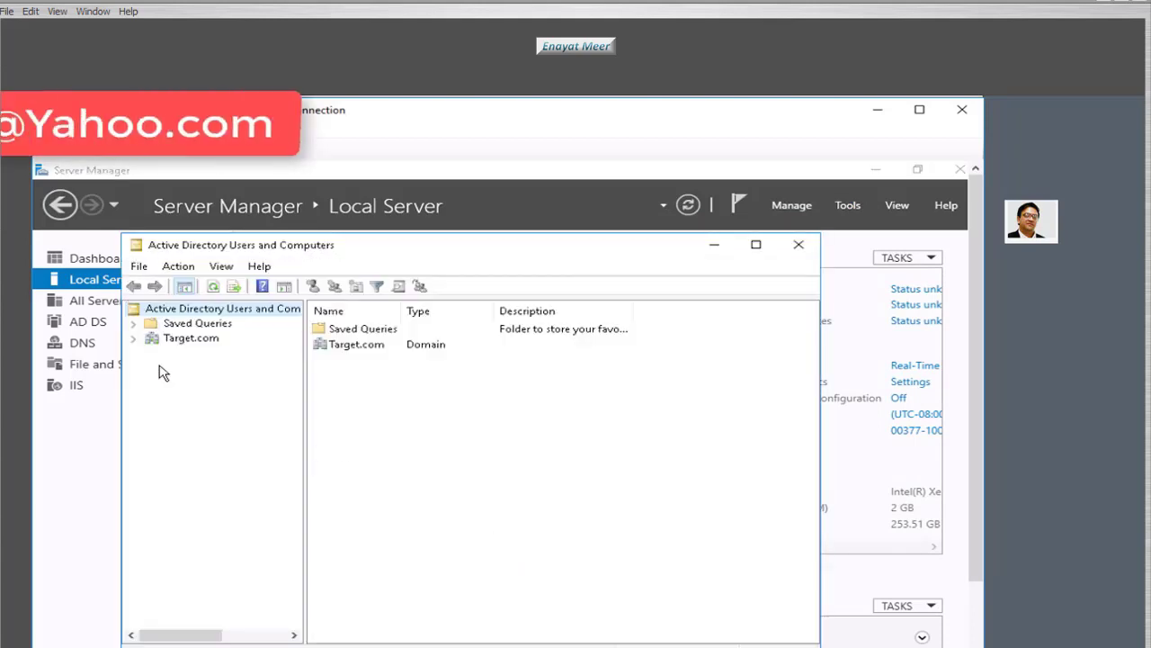
- Expand Target.com and inspect its Users, Builtin and empty Computers containers
click(133, 338)
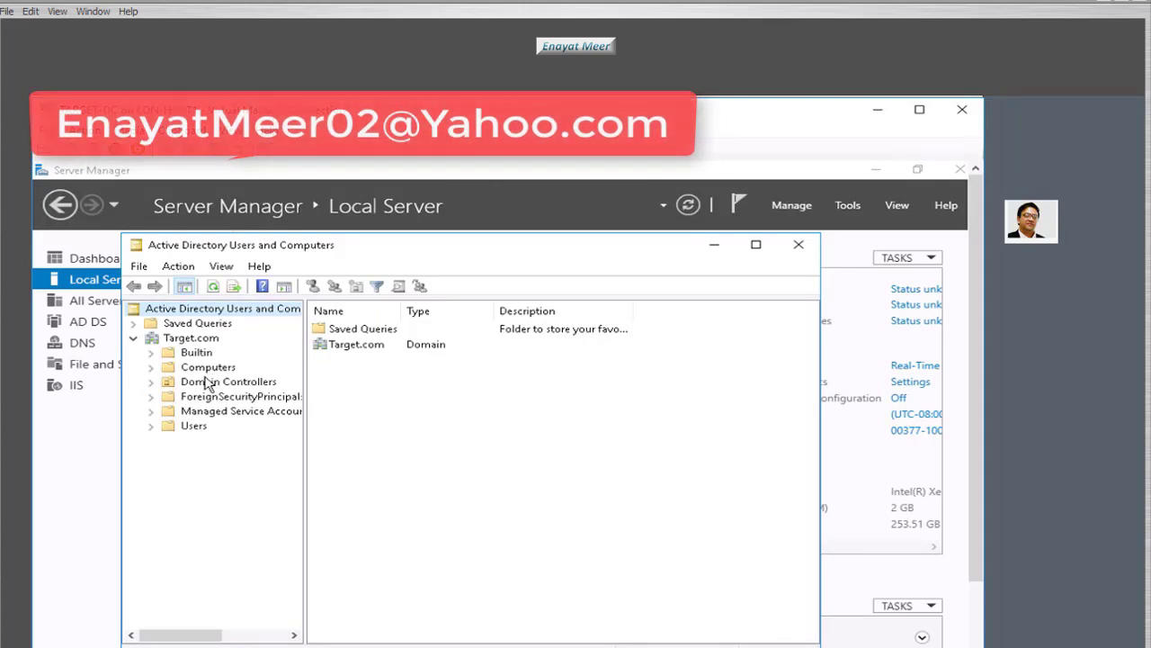
click(198, 428)
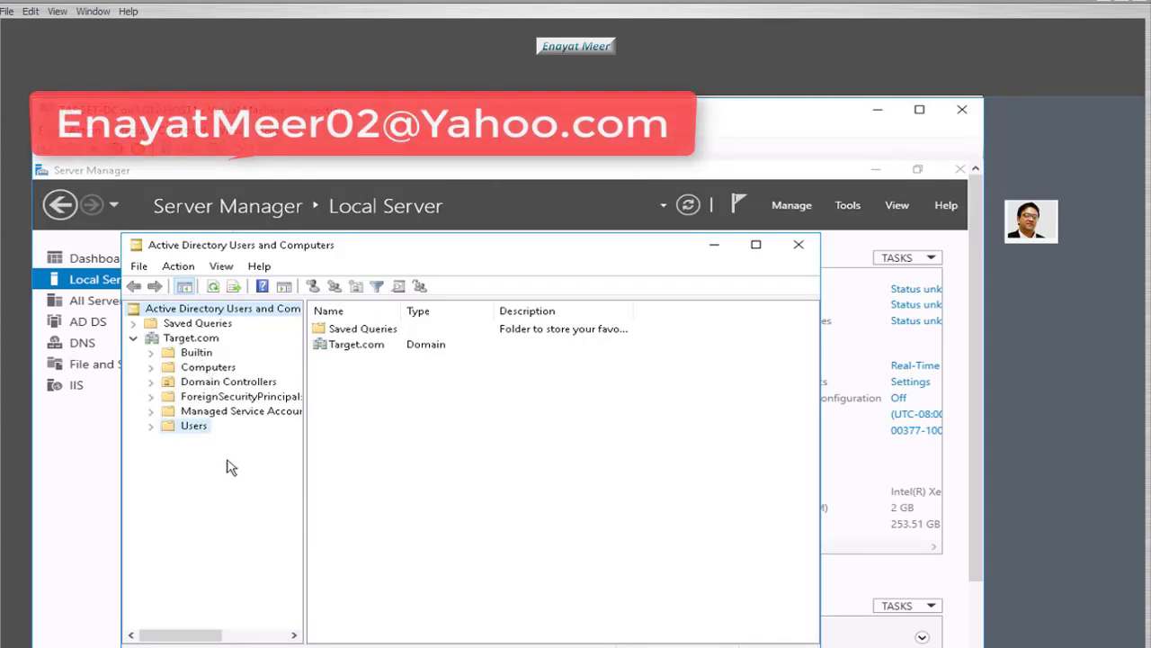
double_click(403, 310)
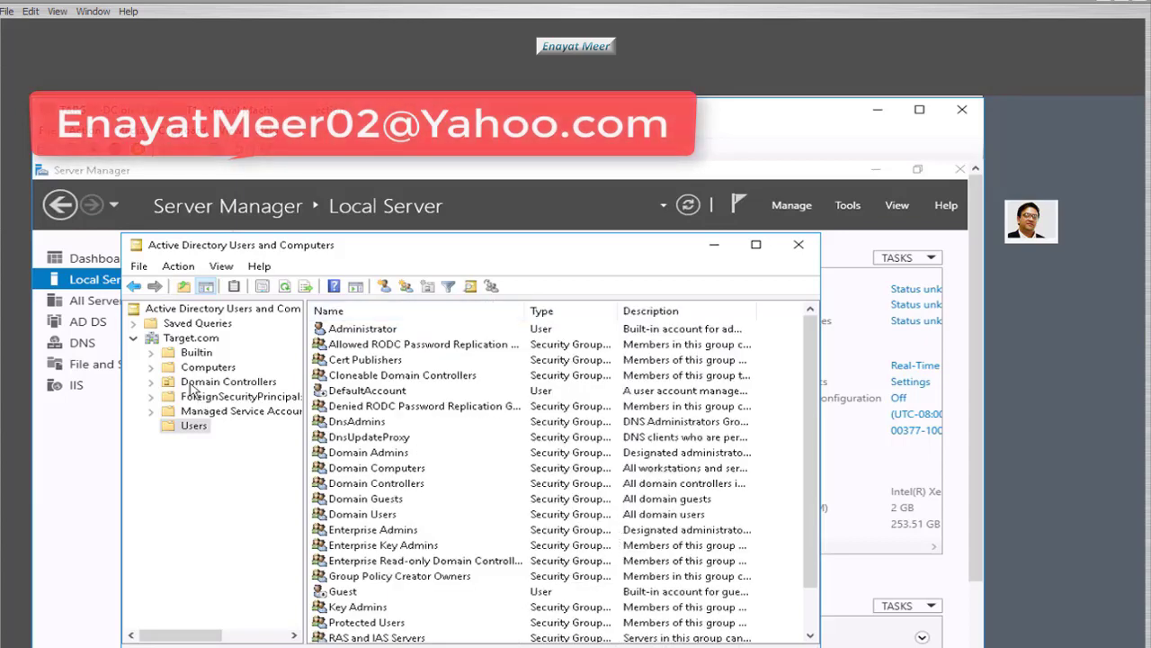
click(191, 353)
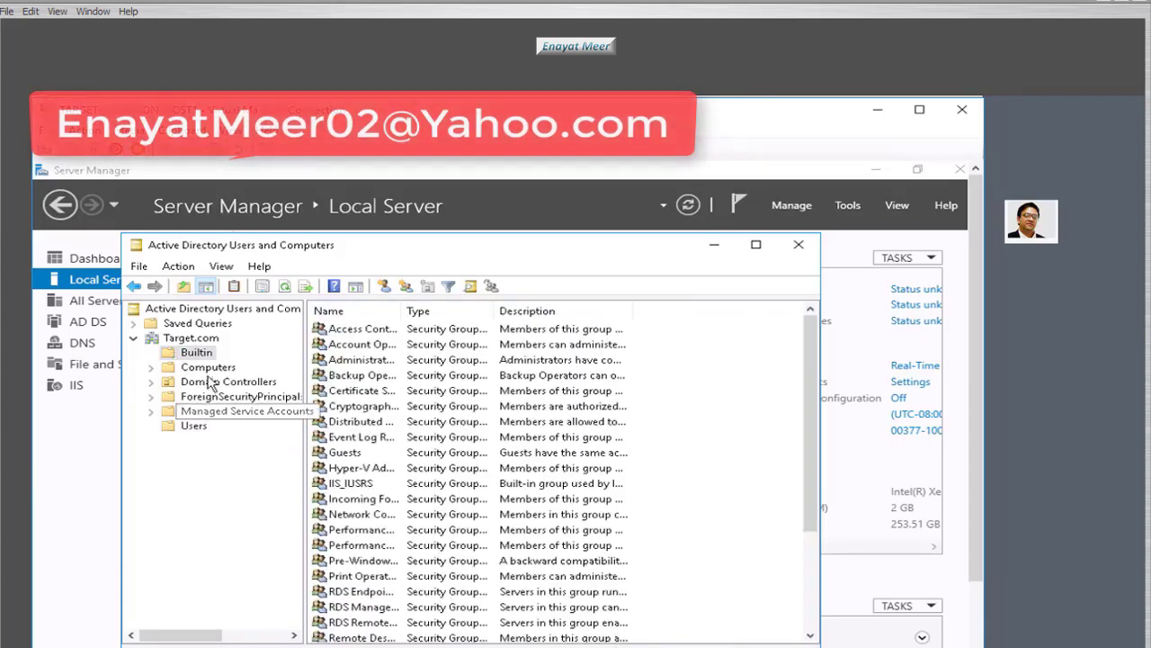
click(209, 367)
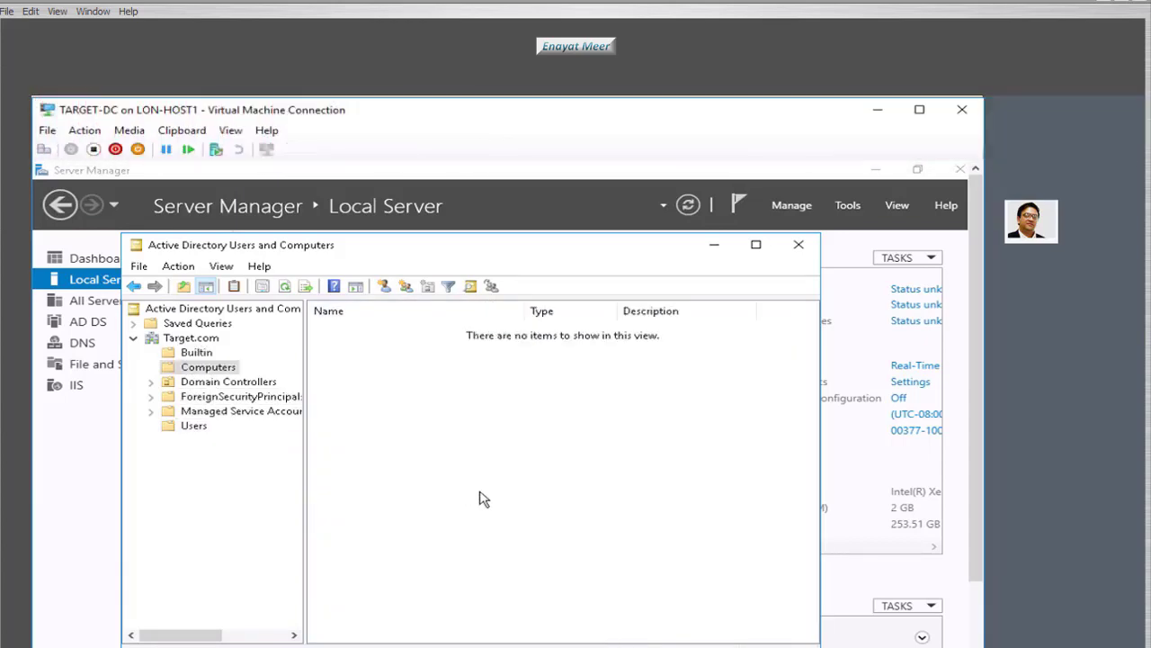
- Switch to the SOURCE-DC virtual machine window and close DNS Manager
click(327, 644)
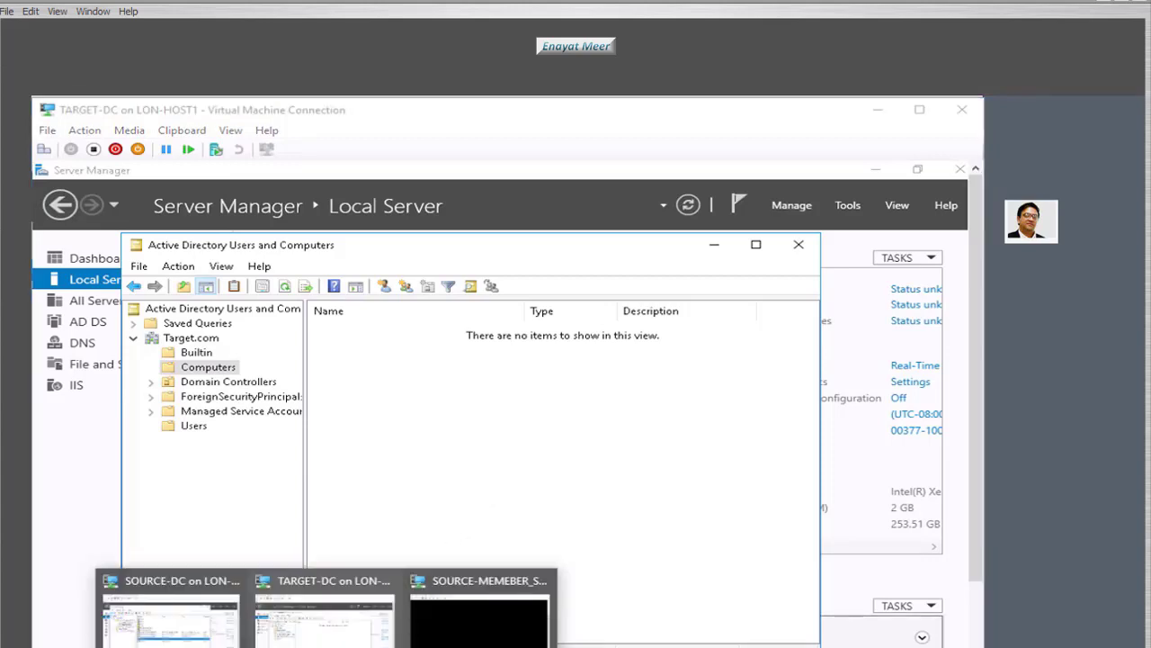
click(192, 644)
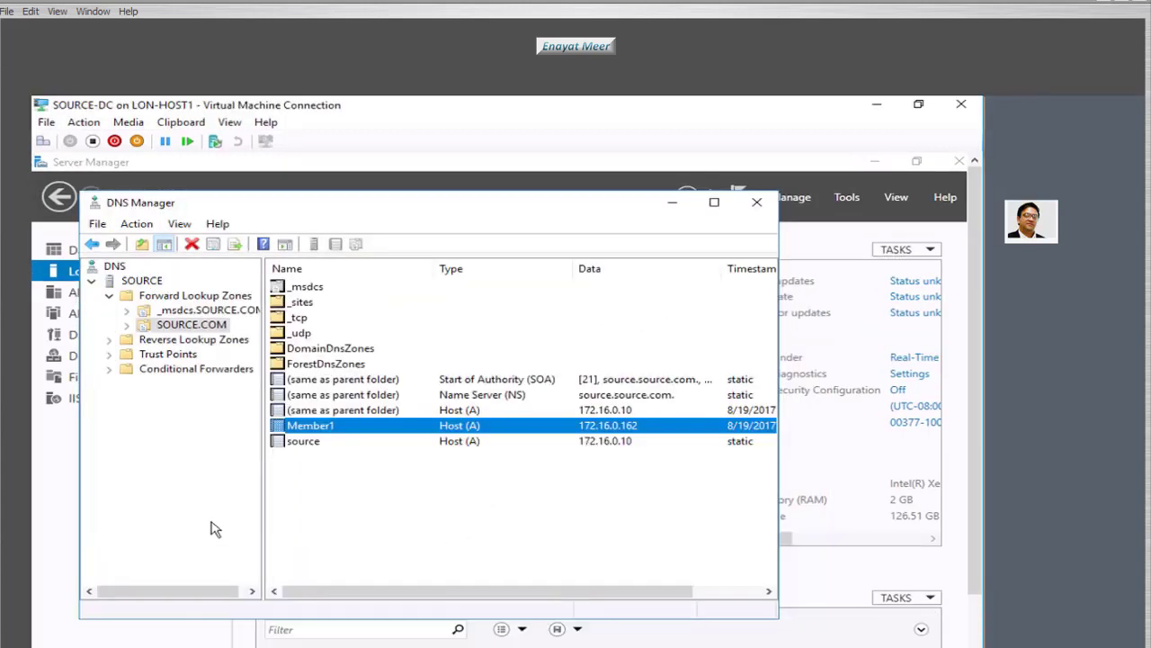
click(757, 204)
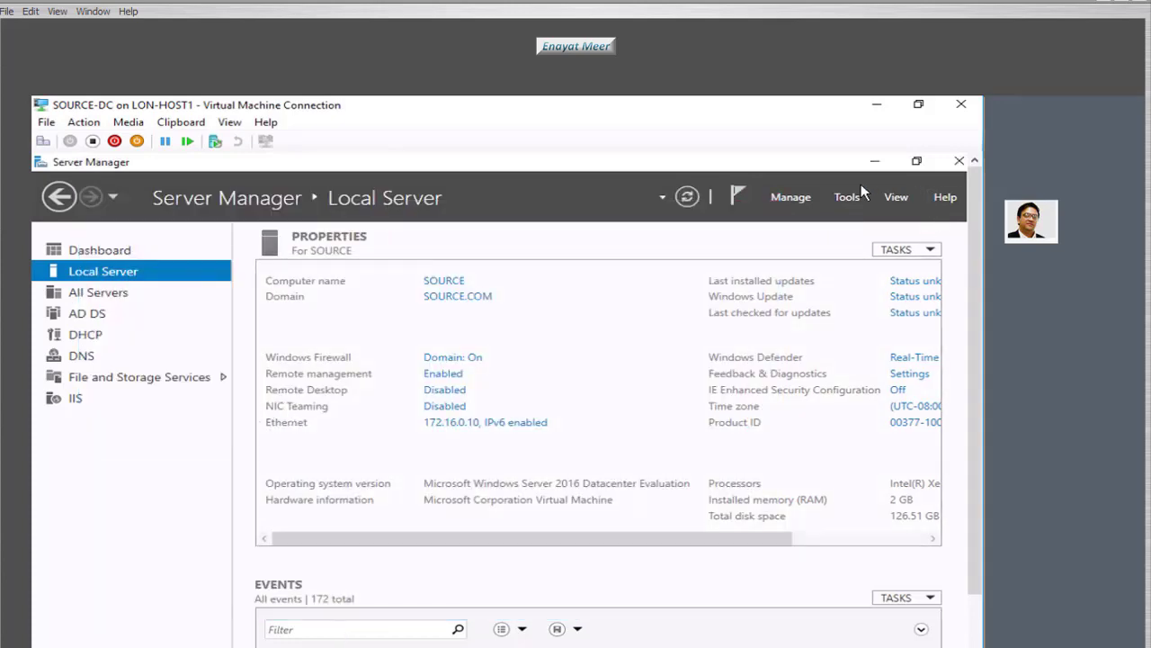
- In Active Directory Users and Computers, confirm MEMBER1 appears under SOURCE.COM's Computers container
click(839, 197)
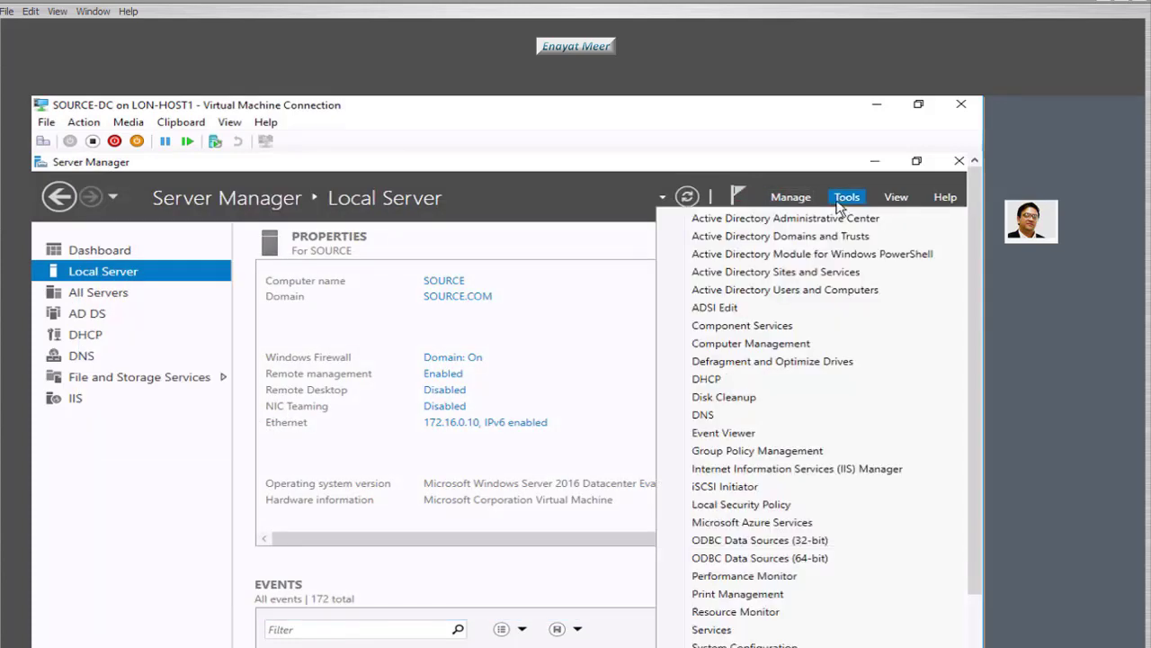
click(782, 290)
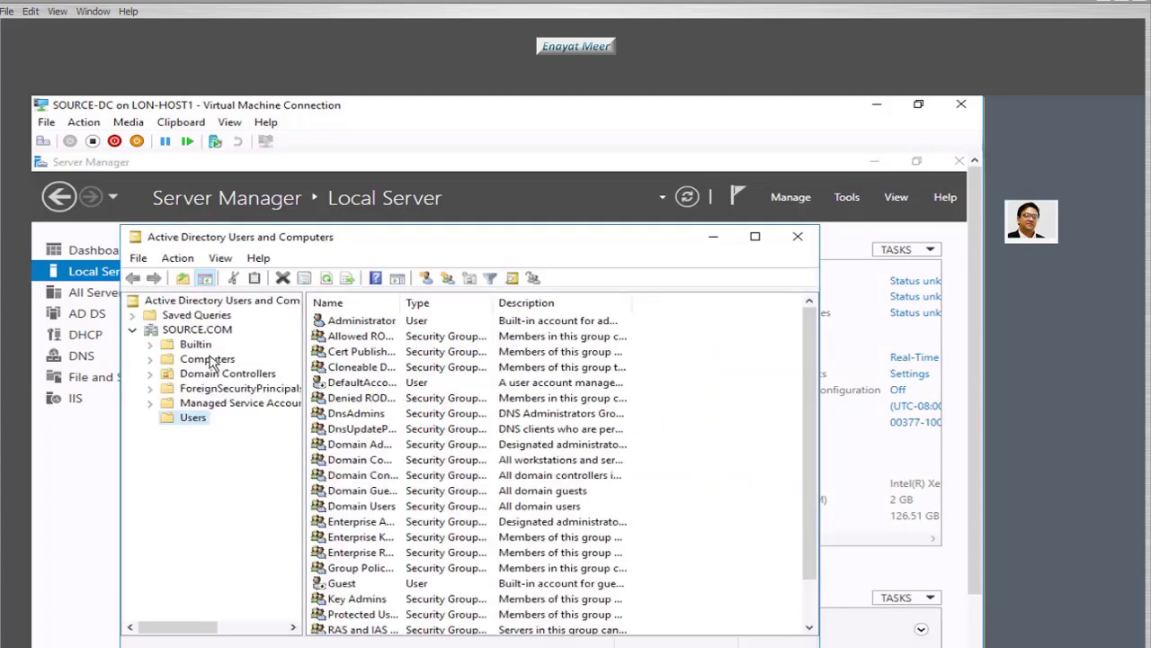
click(205, 359)
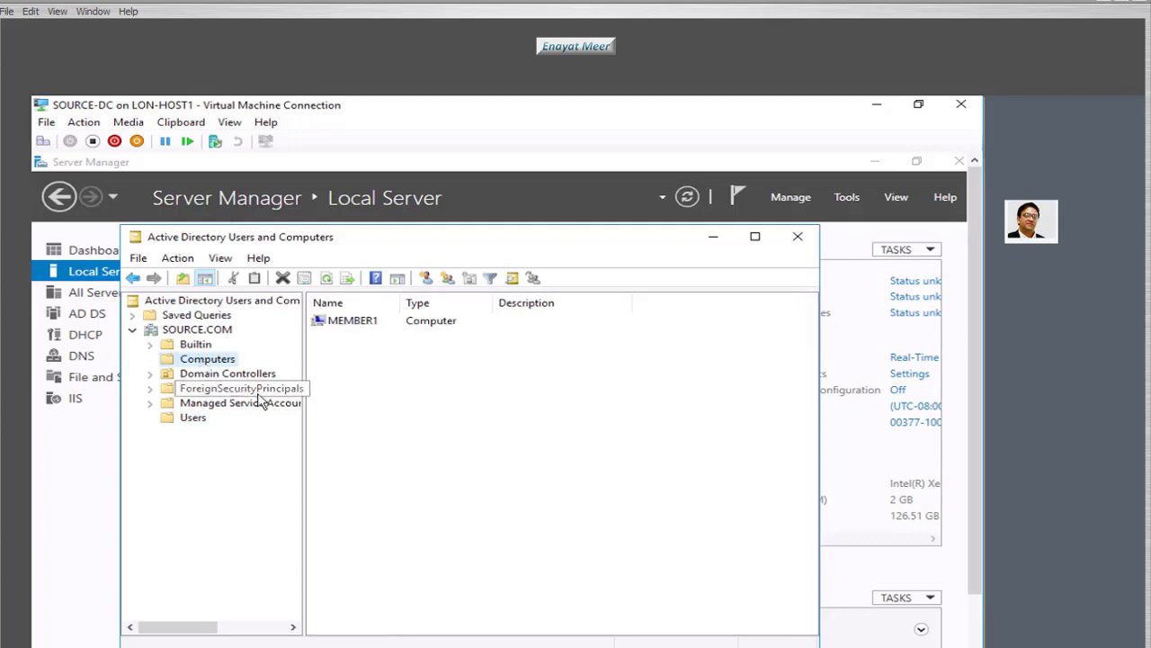
click(359, 325)
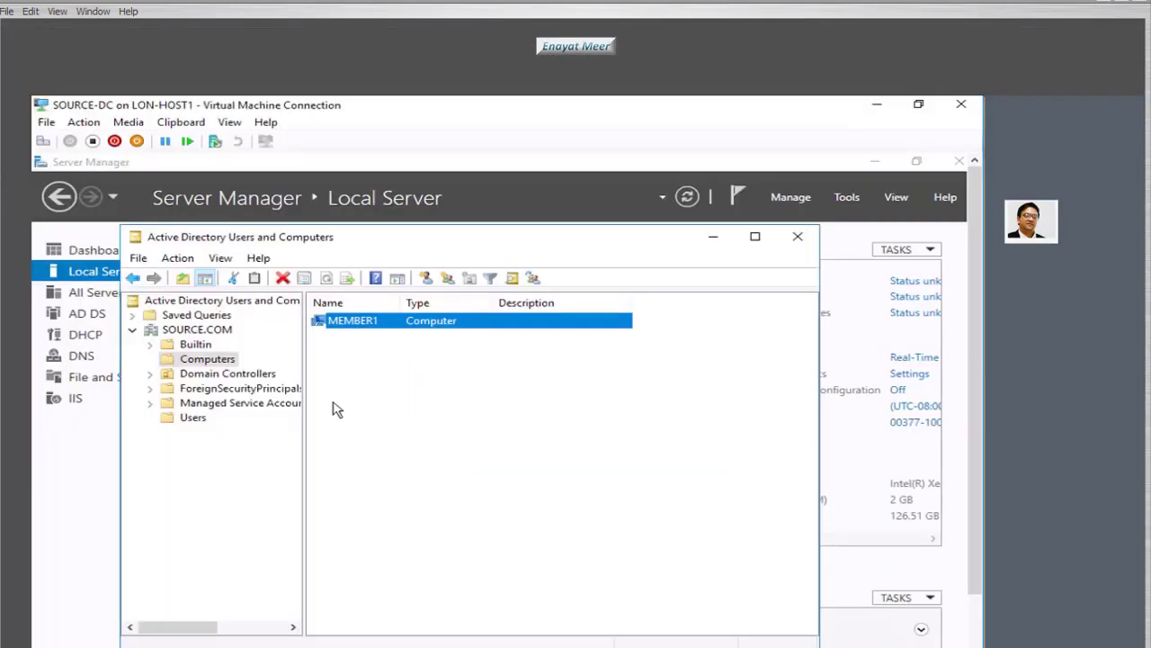
click(200, 330)
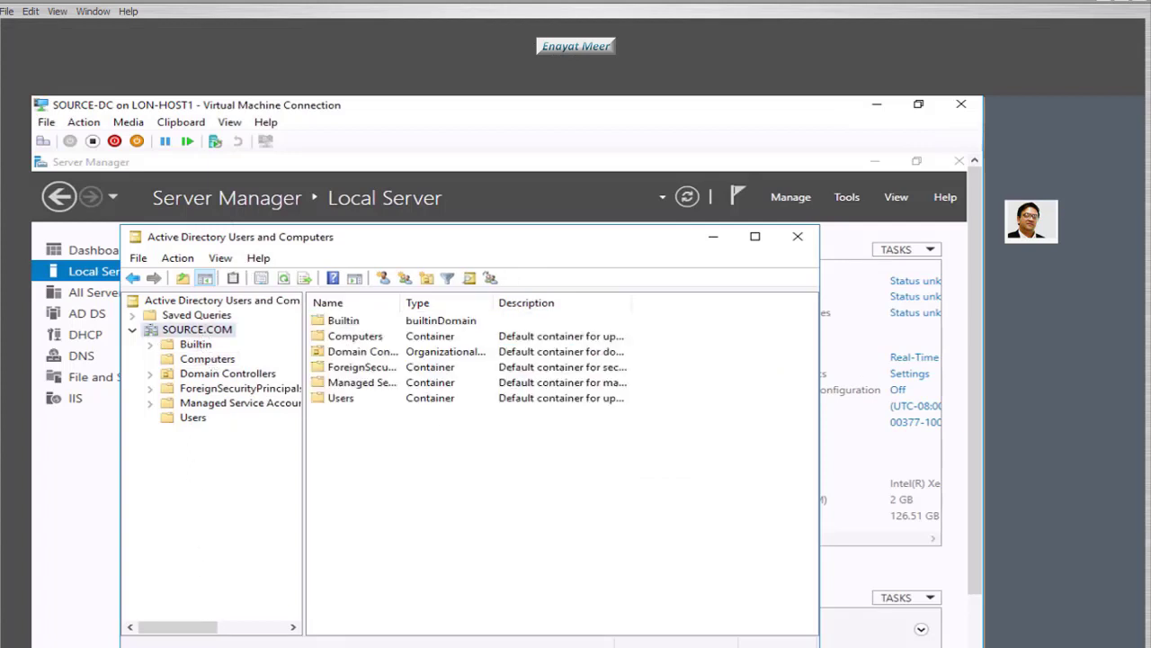
- Maximize Hyper-V Manager and review SOURCE-MEMEBER_SERVER, TARGET-DC and SOURCE-DC in the VM list
mouse_move(281, 647)
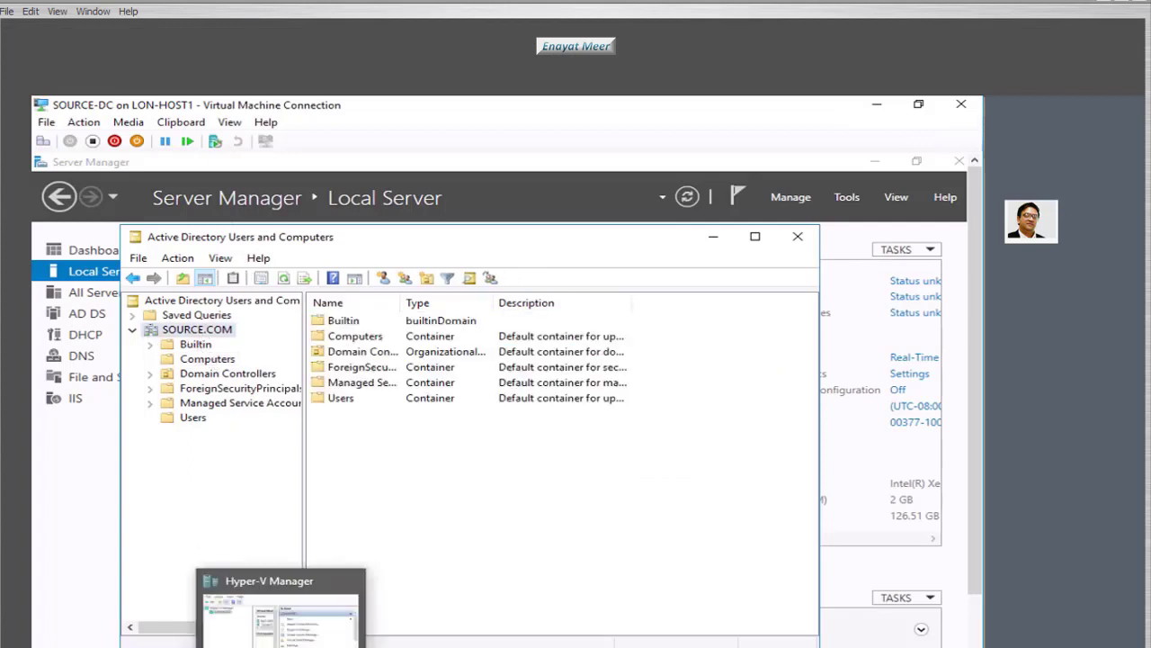
click(281, 611)
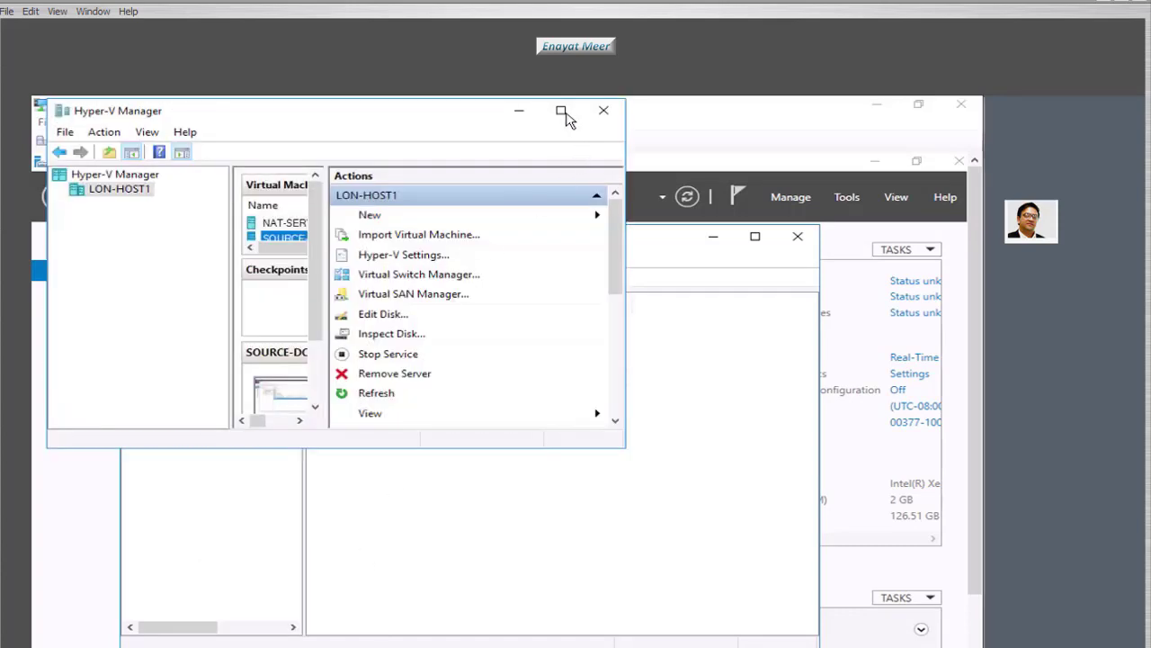
click(561, 112)
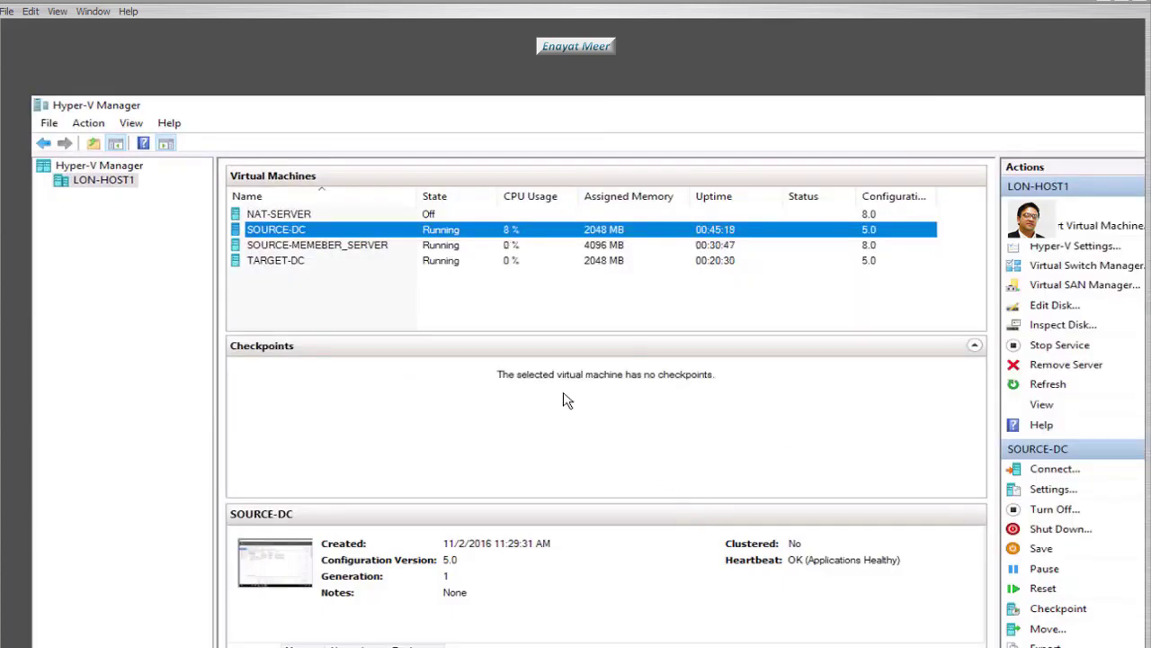
click(277, 248)
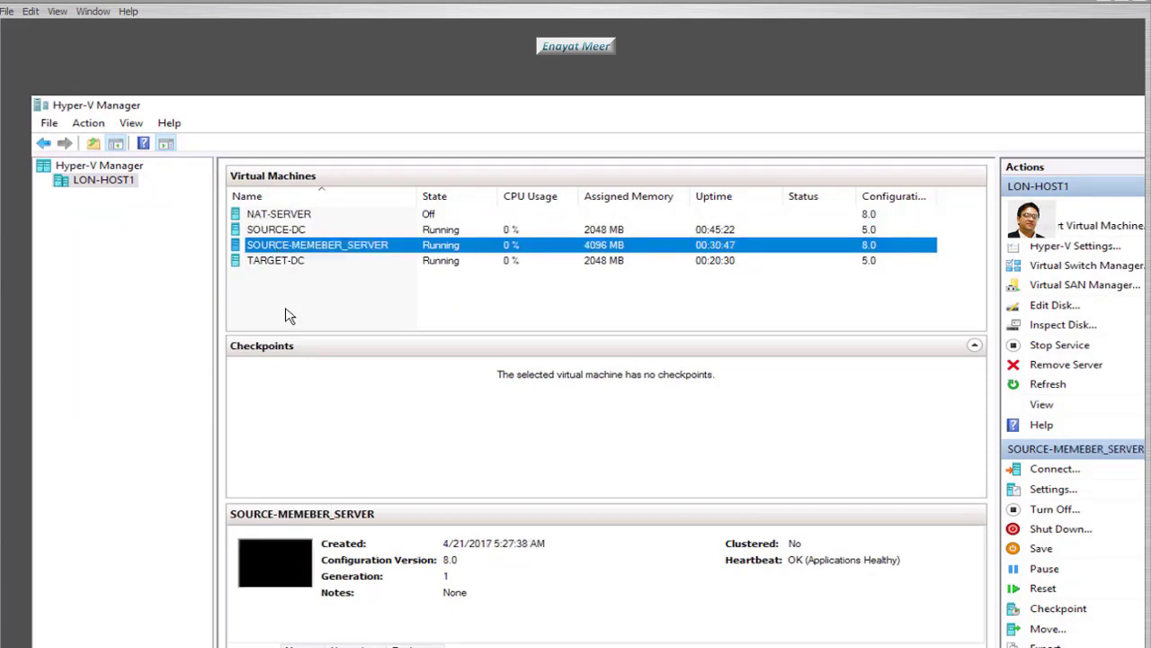
click(279, 263)
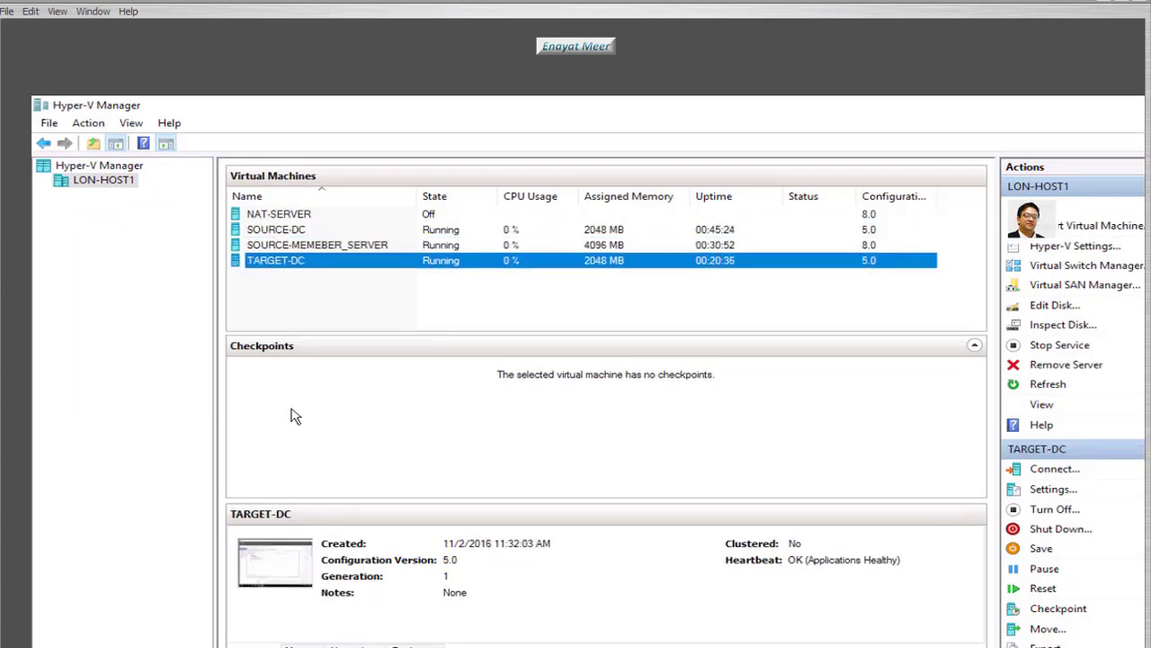
double_click(288, 236)
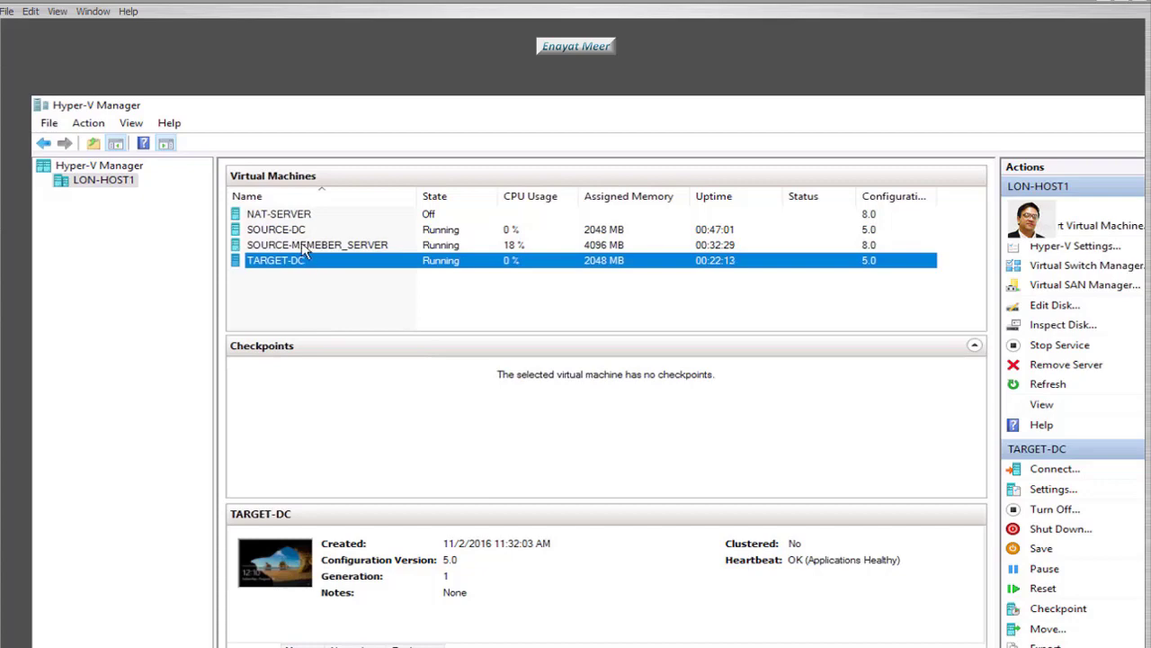
- Connect to TARGET-DC and send Ctrl+Alt+Delete from the Action menu to reach its password prompt
double_click(296, 259)
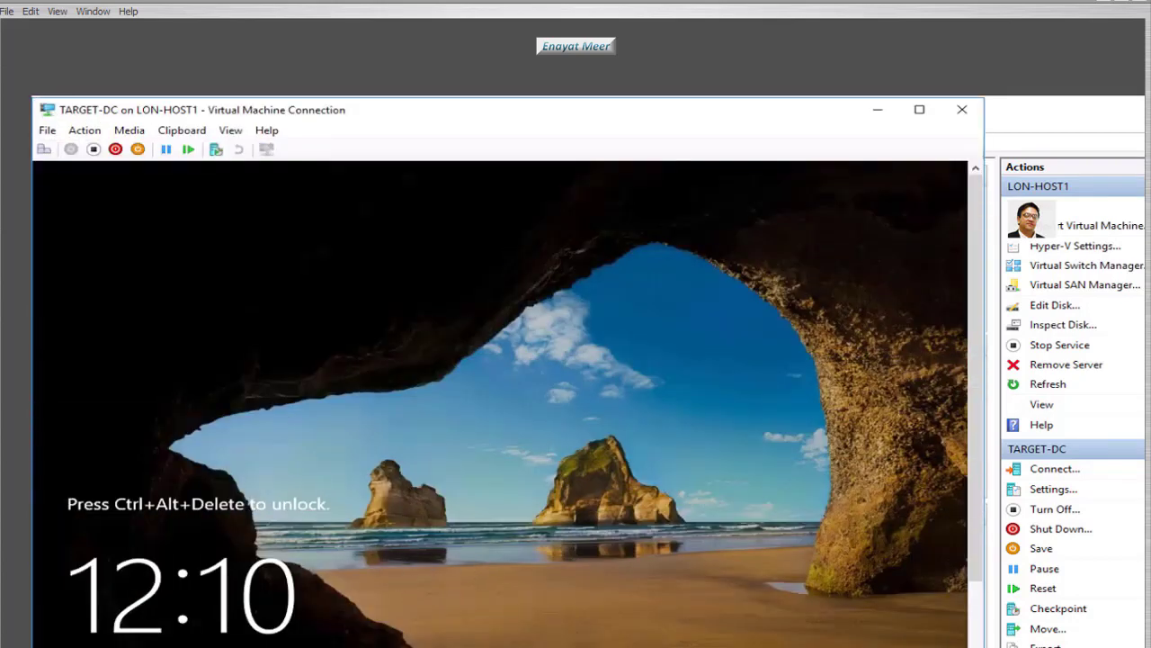
key(ctrl+alt+End)
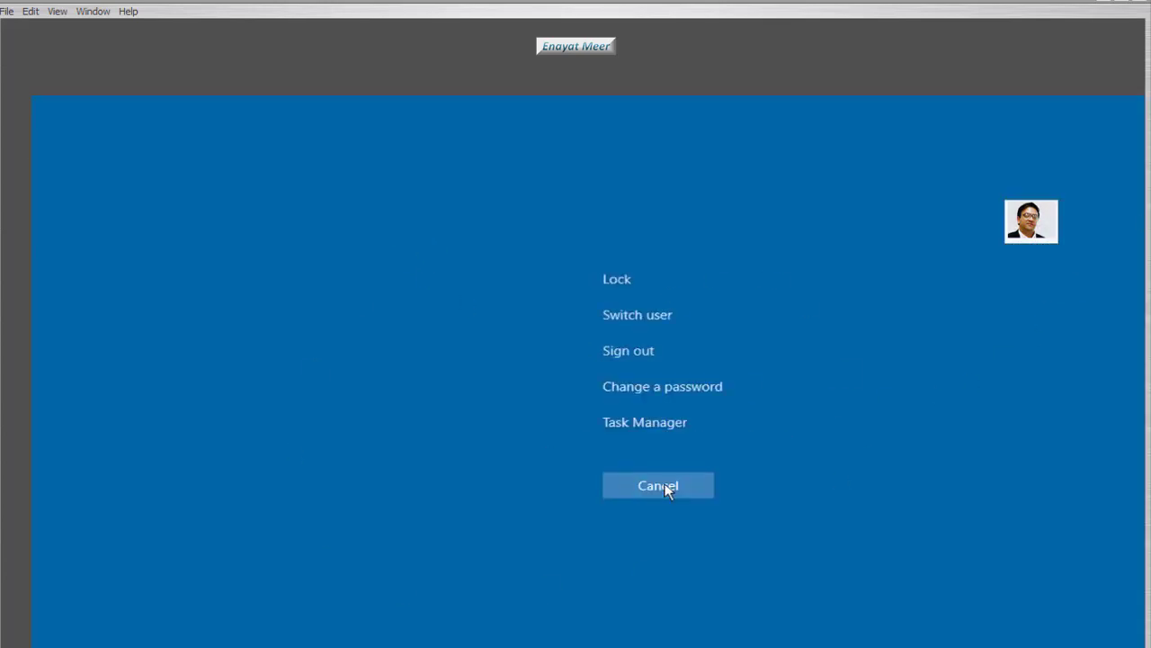
click(663, 485)
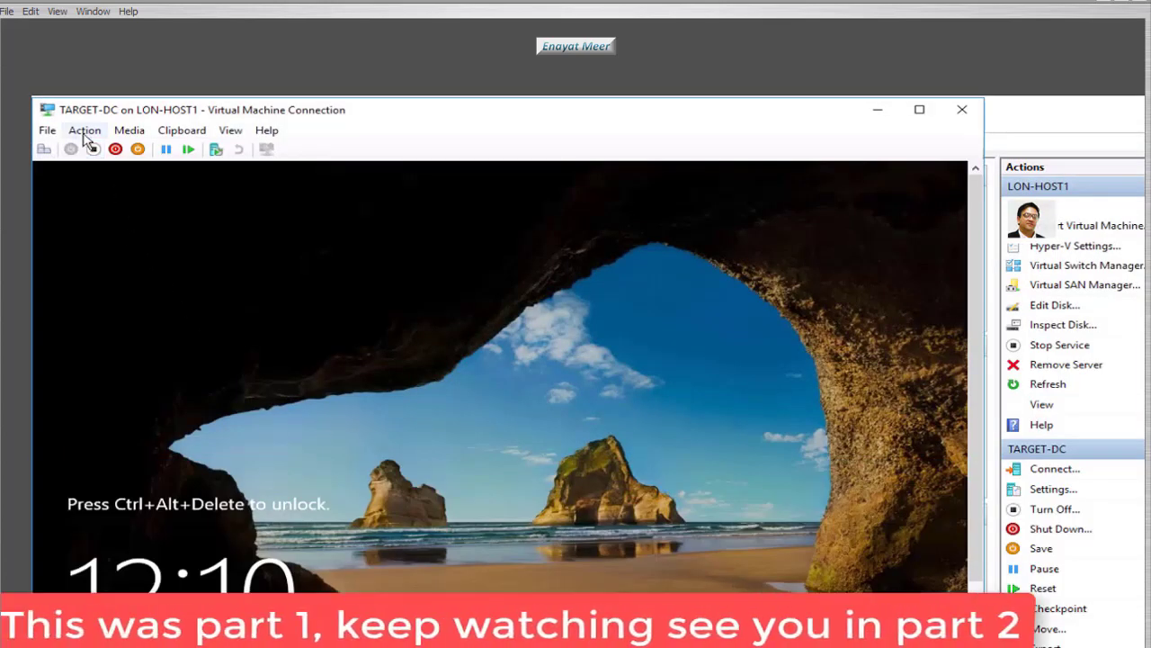
click(85, 131)
click(91, 149)
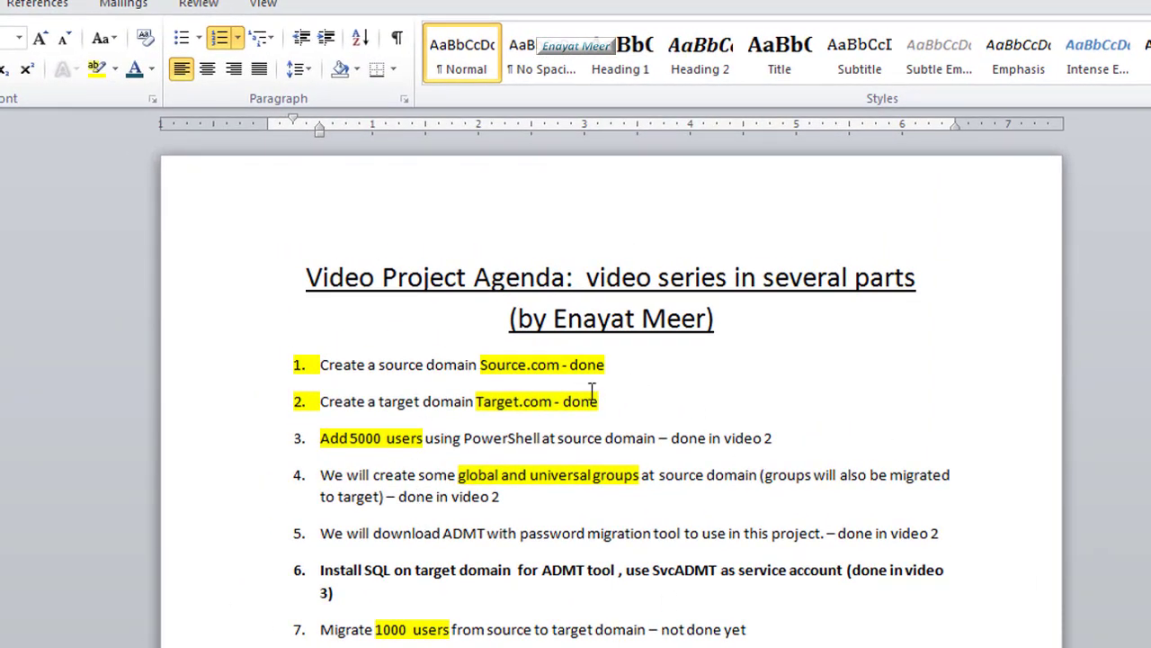
drag(482, 363, 568, 321)
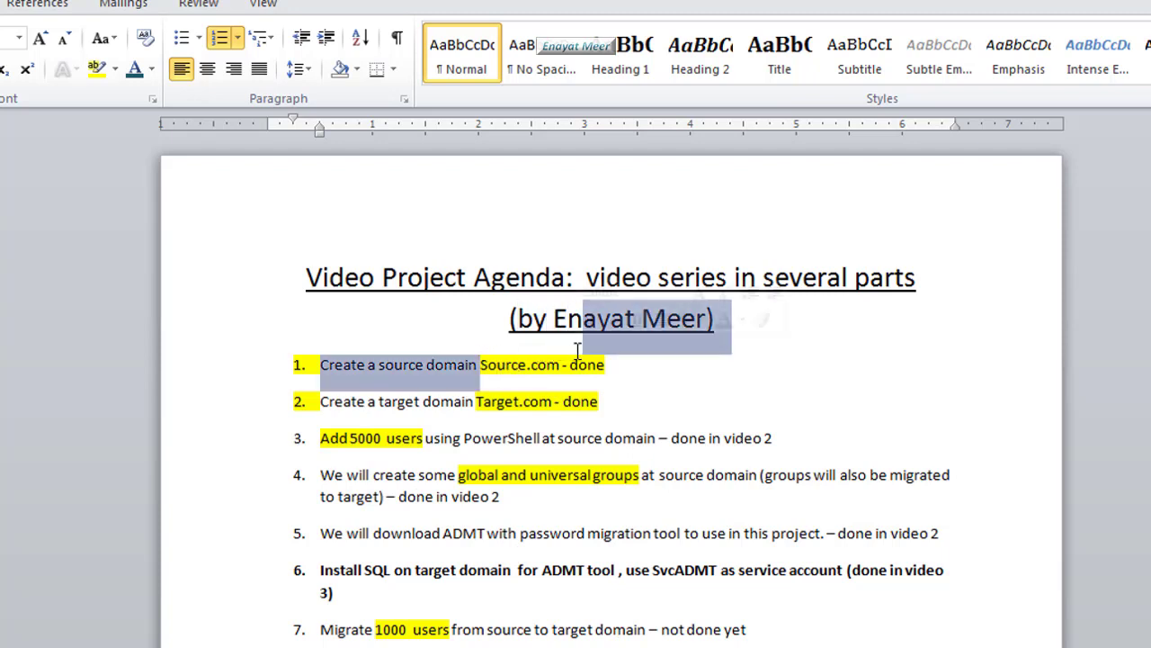
drag(612, 364, 599, 401)
click(652, 532)
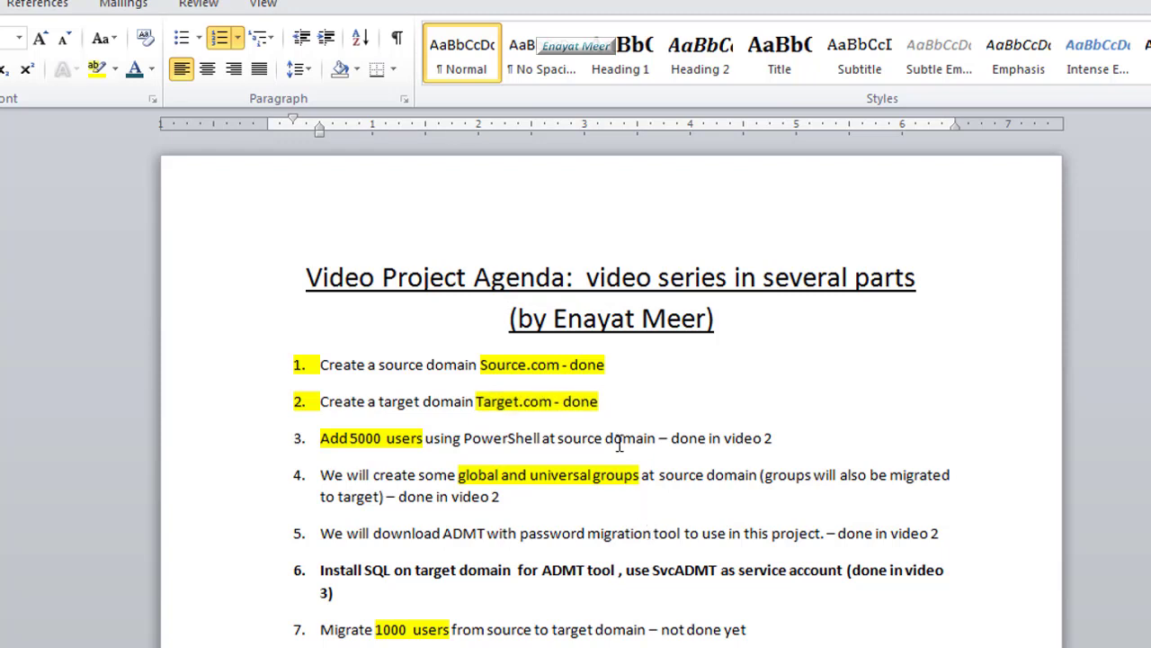
scroll(490, 590, down, 2)
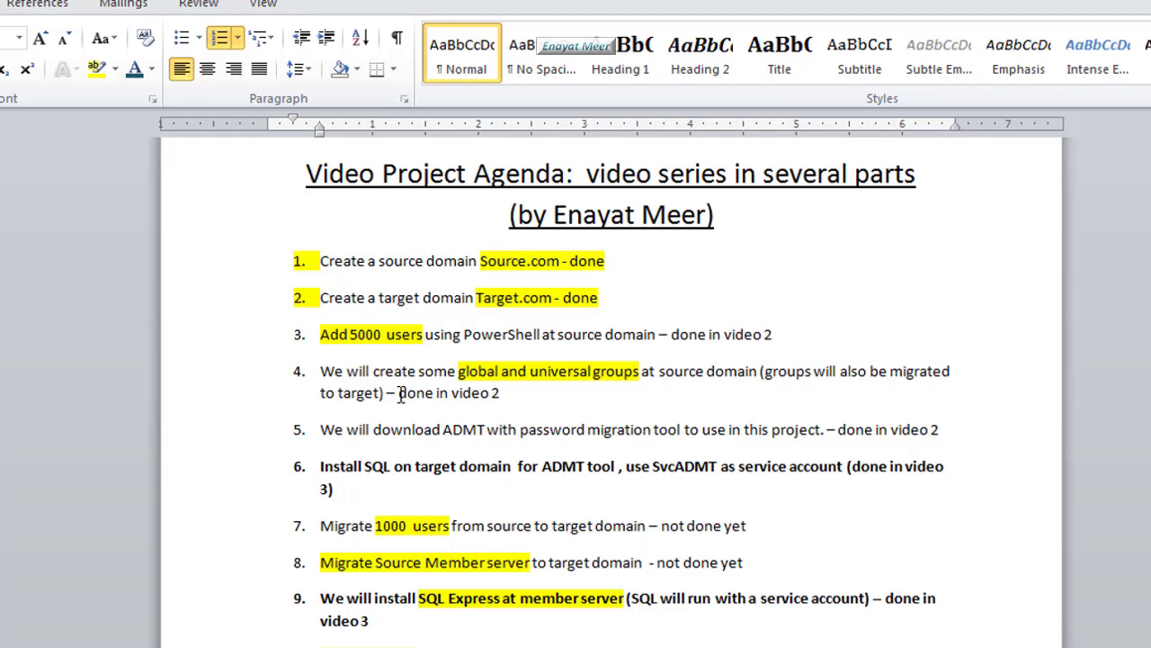
drag(401, 396, 506, 390)
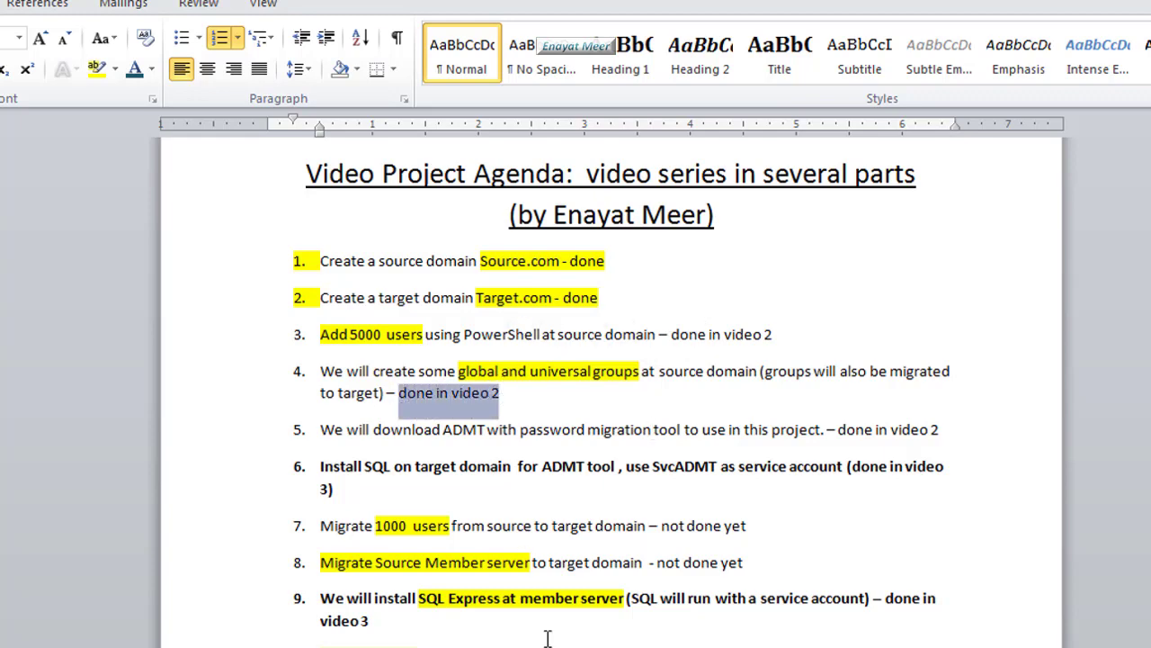
scroll(542, 591, down, 1)
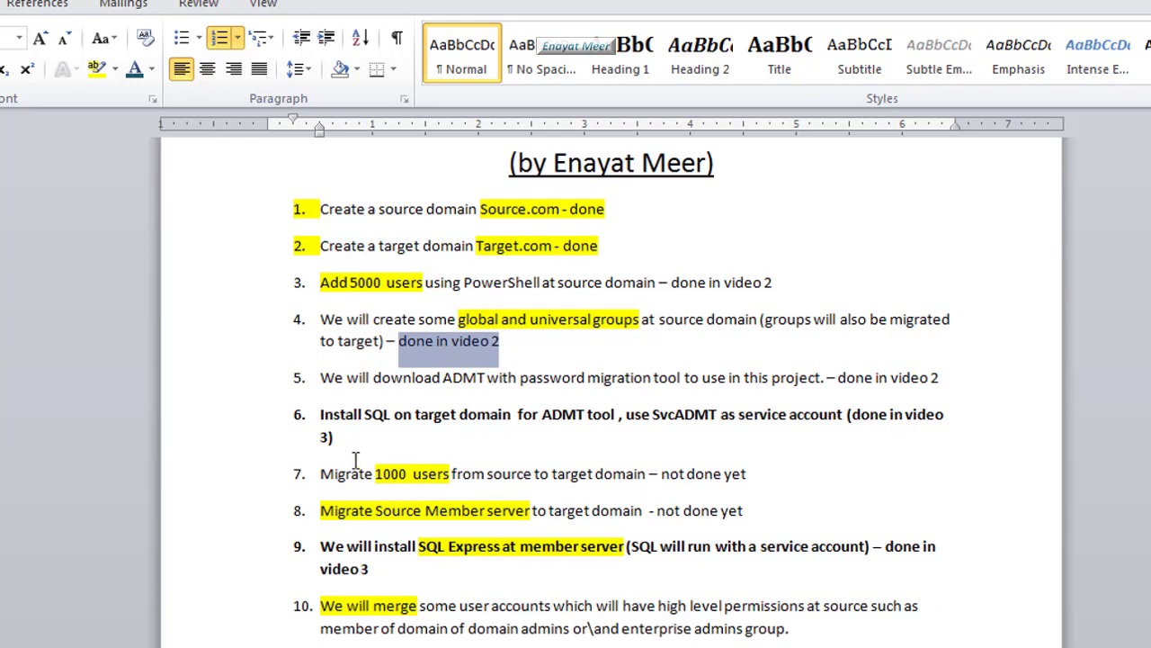
scroll(595, 579, down, 1)
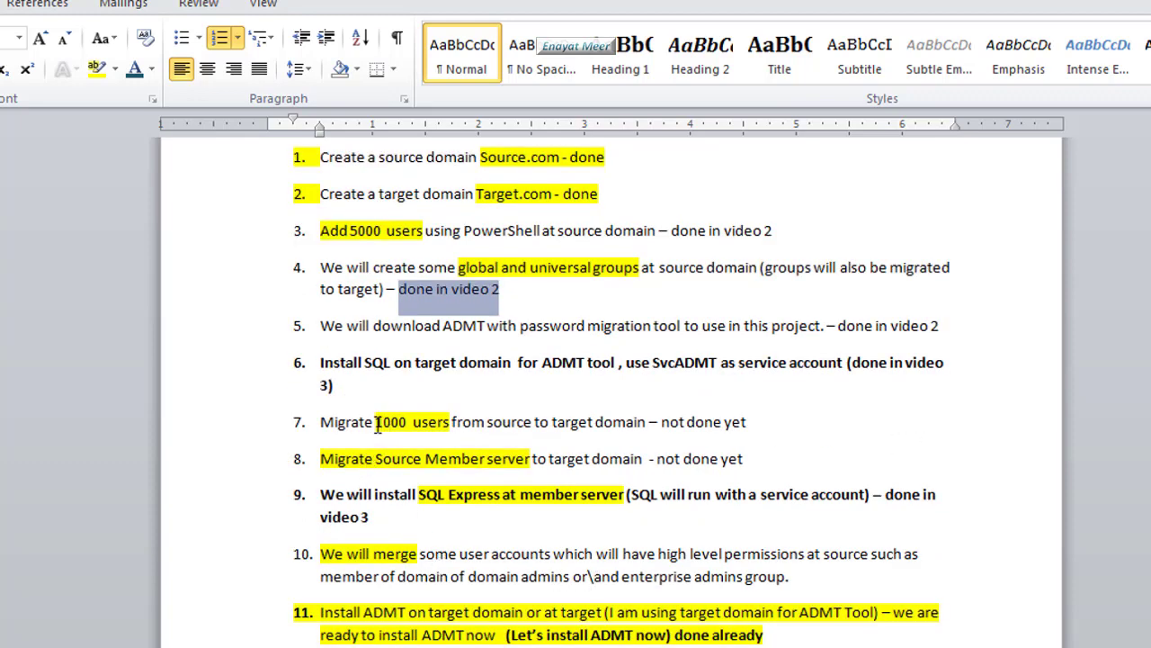
drag(376, 422, 450, 424)
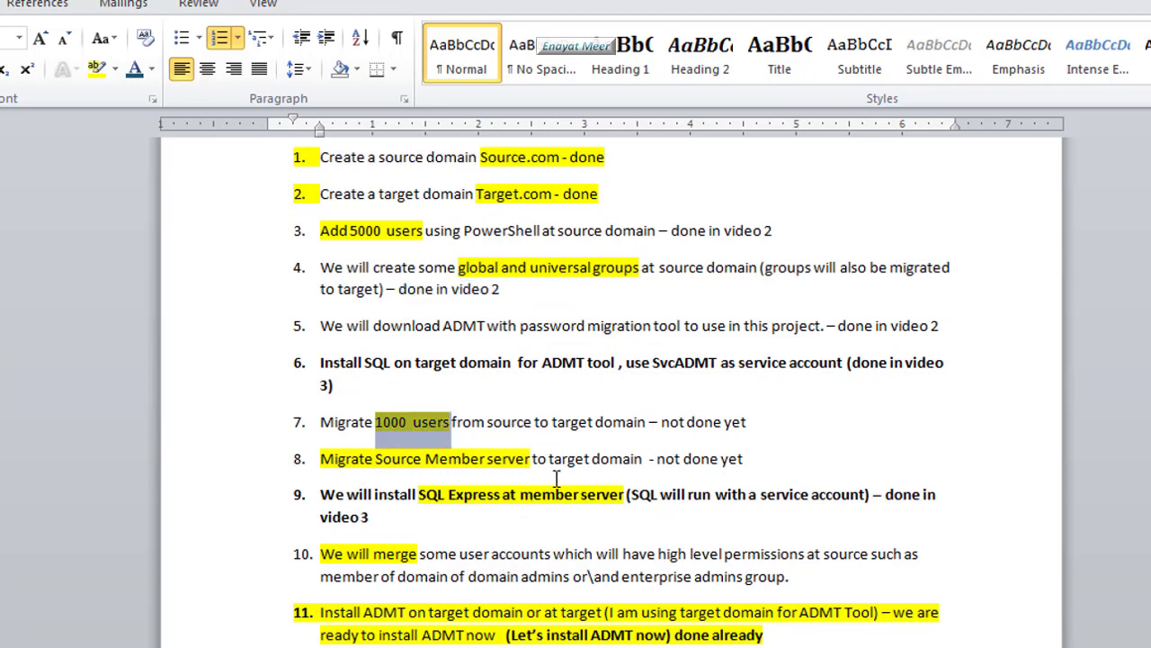
drag(554, 479, 557, 457)
click(712, 494)
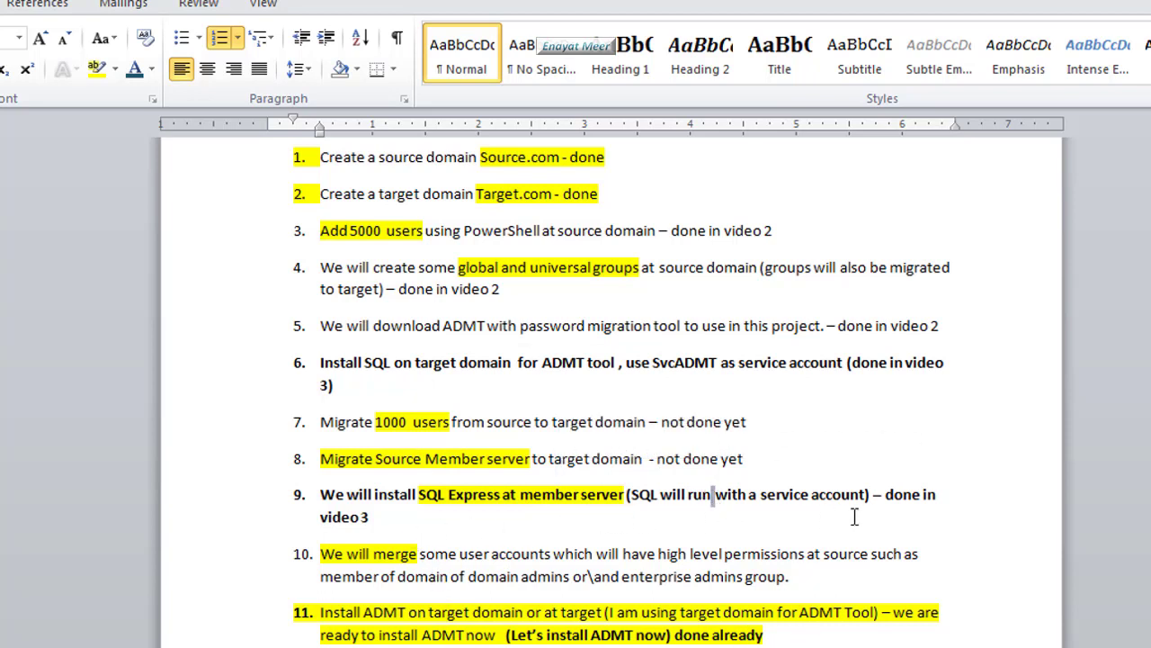
click(398, 520)
scroll(485, 616, down, 2)
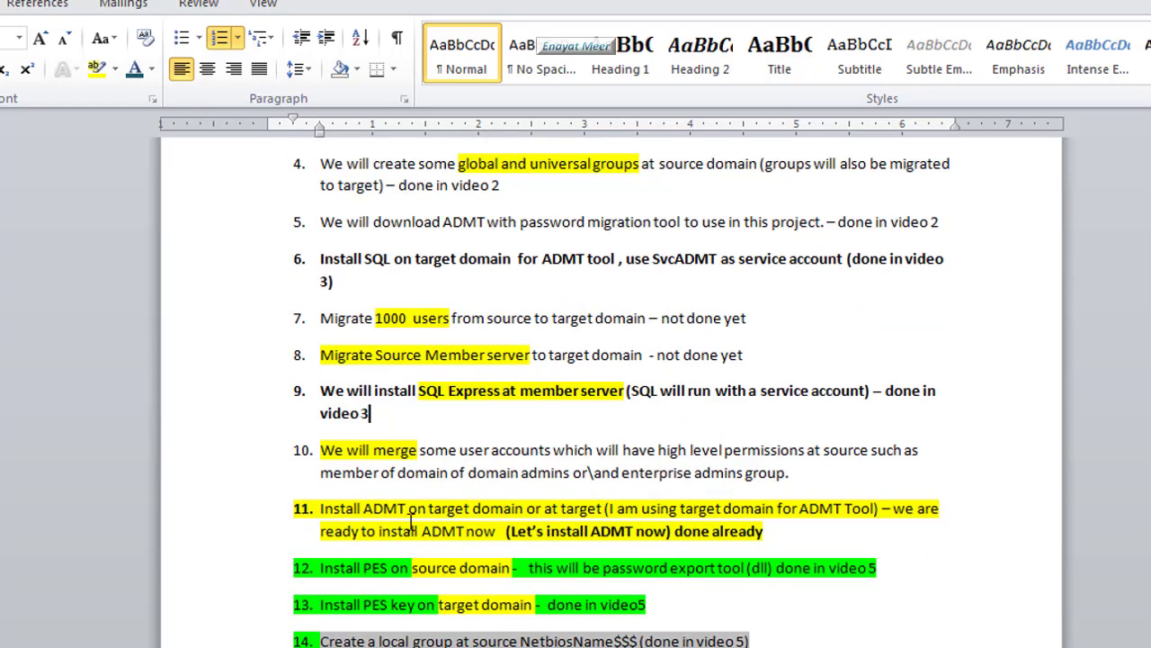
click(435, 450)
scroll(644, 555, down, 1)
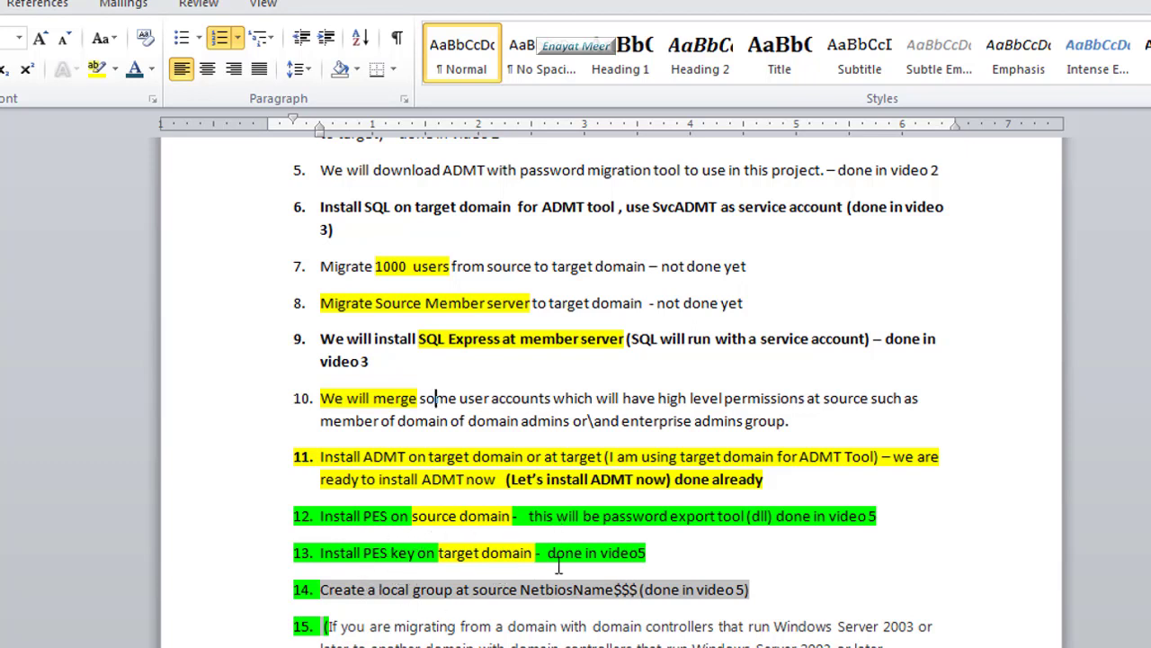
scroll(545, 598, down, 1)
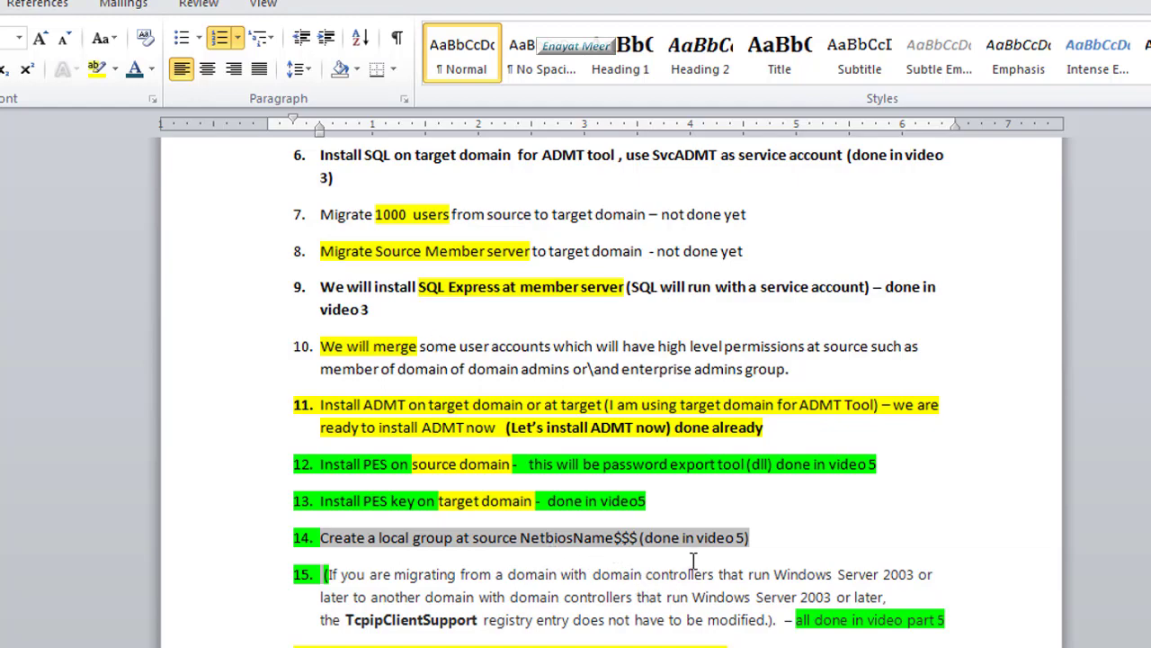
scroll(720, 569, down, 1)
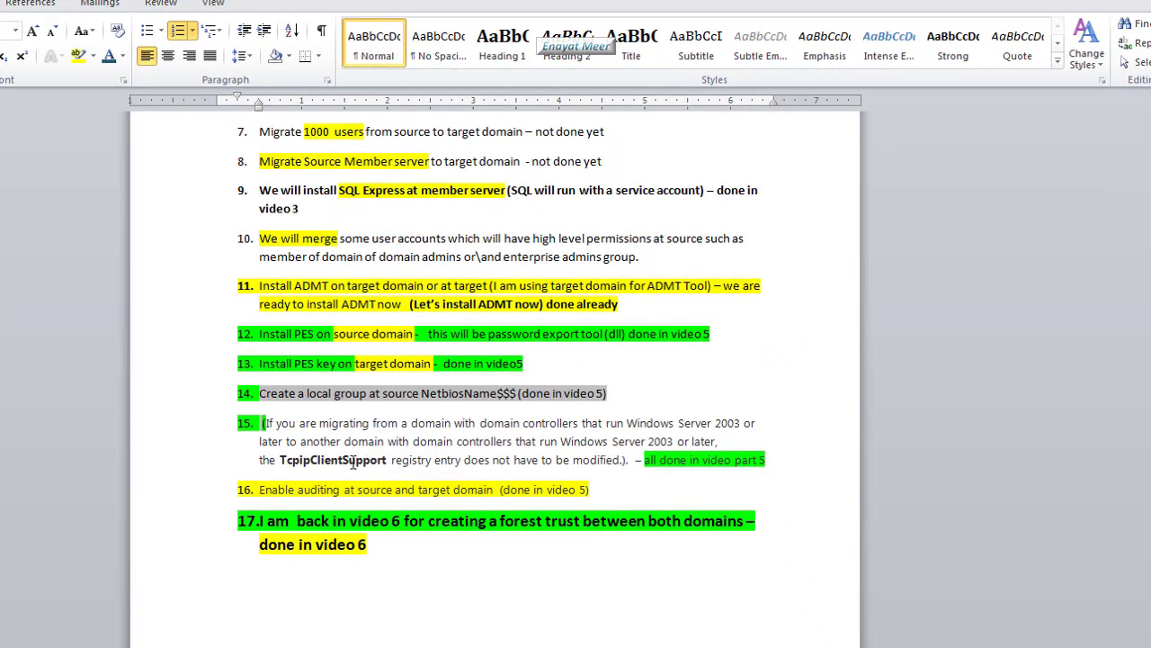
scroll(392, 544, down, 1)
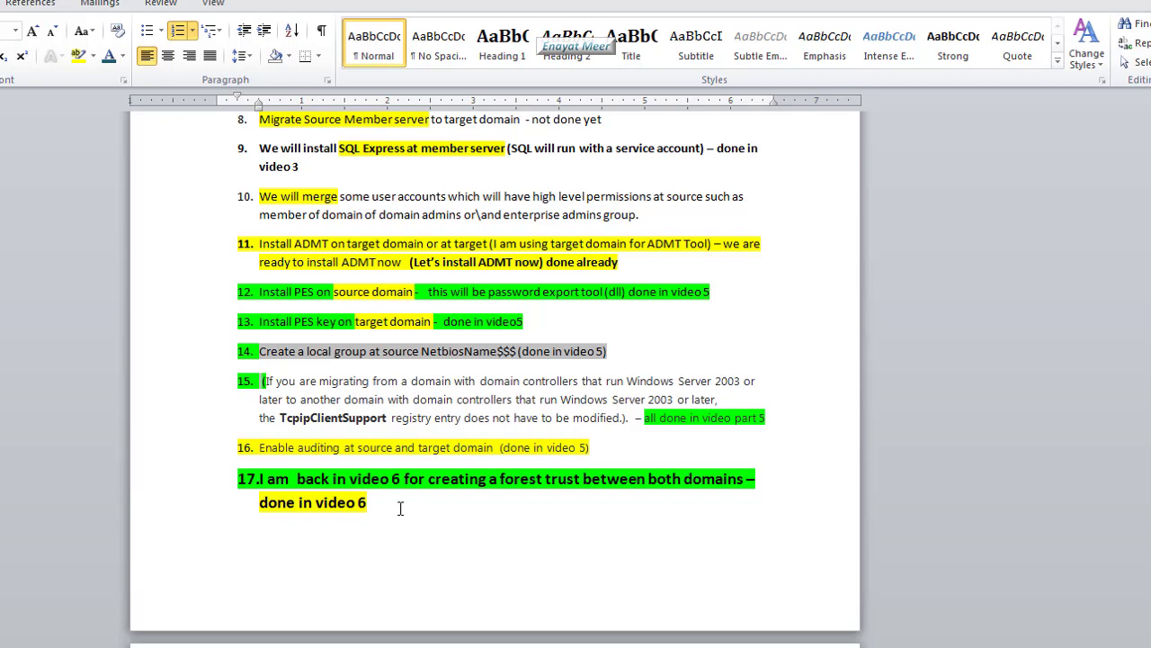
scroll(401, 504, down, 3)
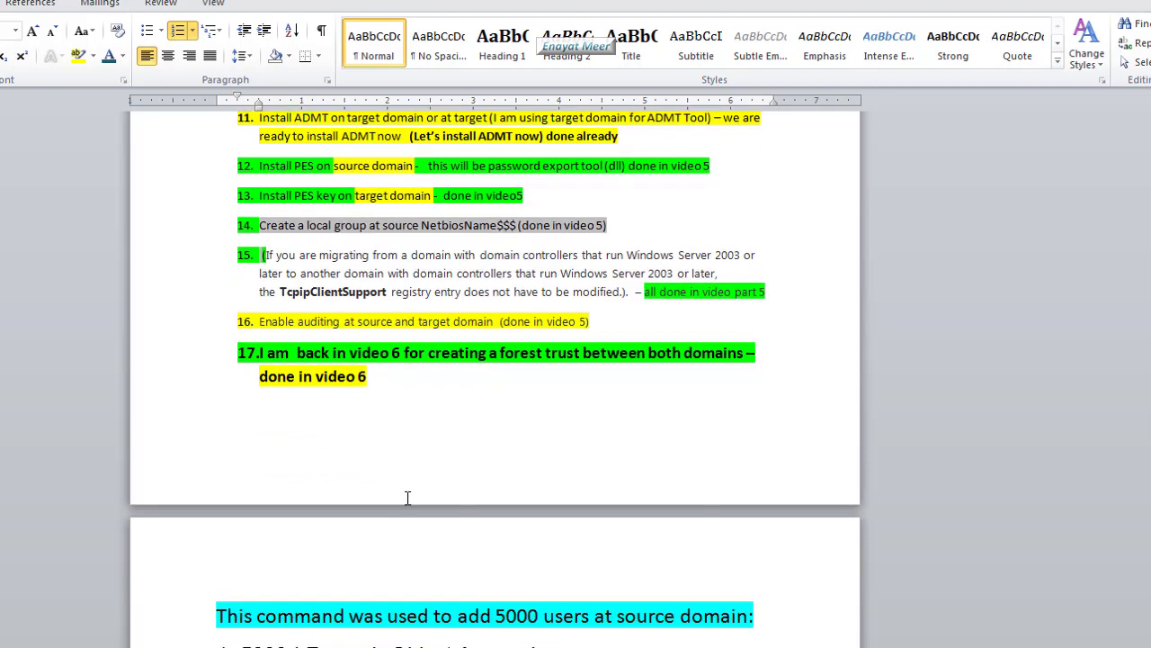
scroll(409, 494, down, 6)
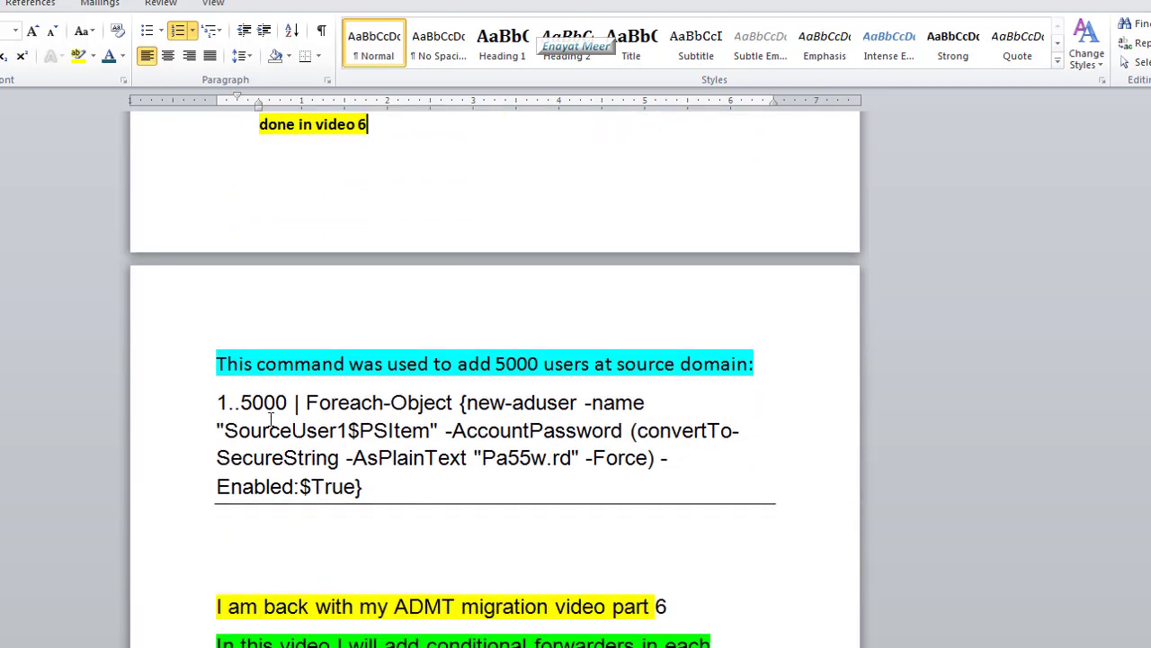
drag(221, 402, 407, 499)
click(406, 499)
scroll(422, 537, down, 1)
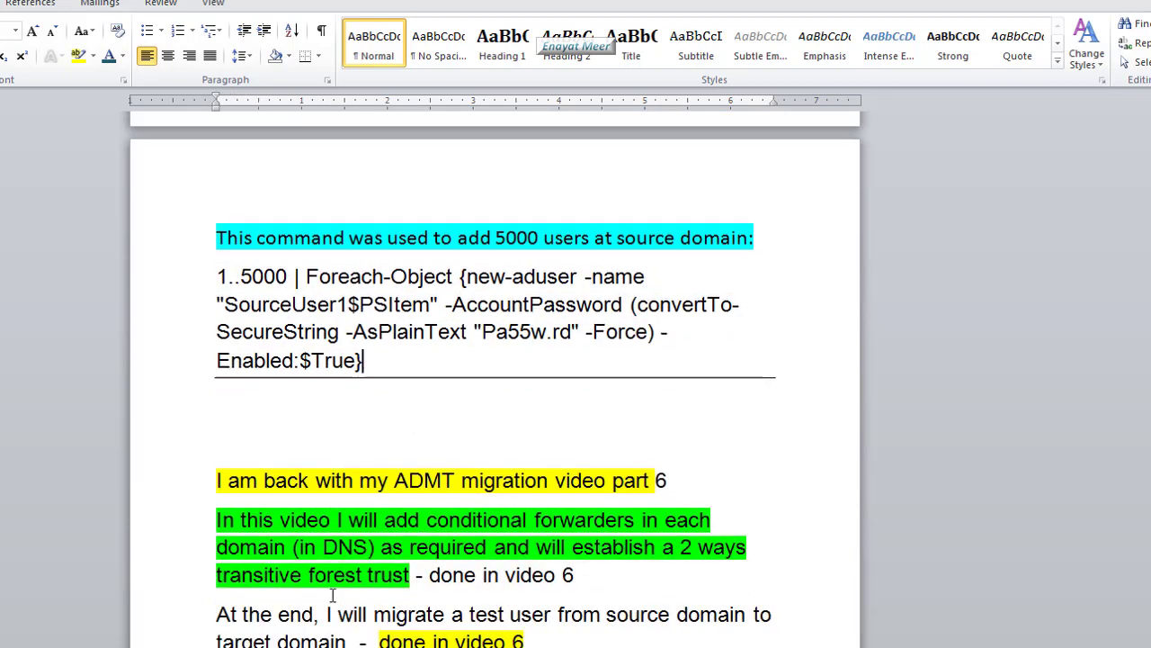
scroll(413, 564, down, 1)
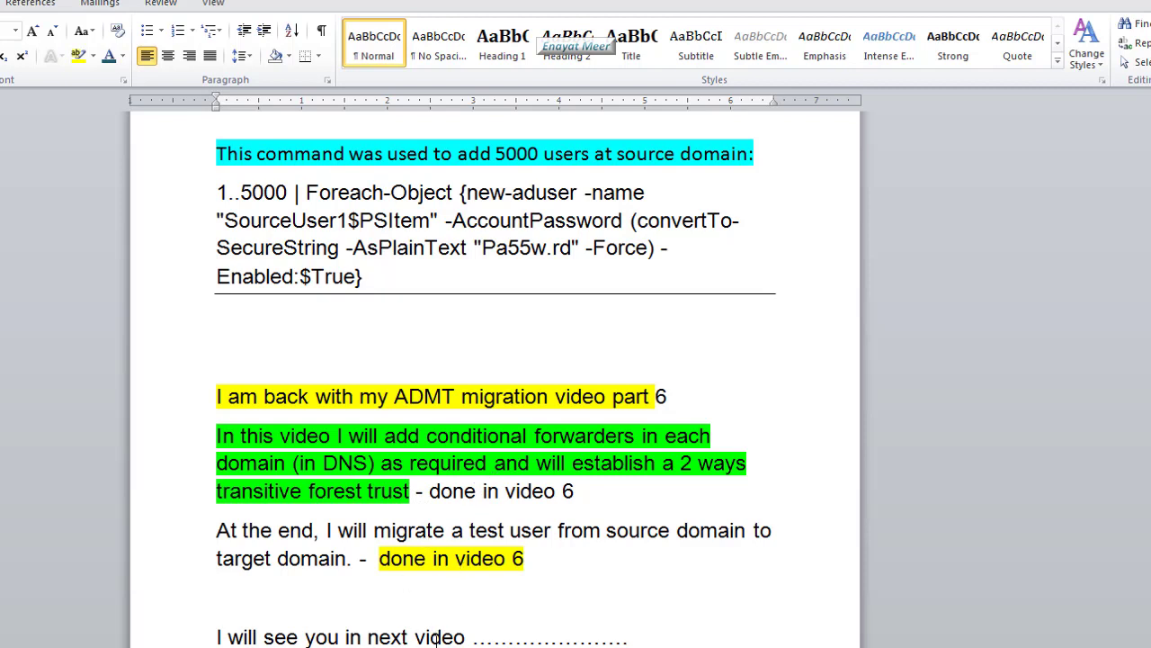
scroll(436, 638, down, 2)
scroll(438, 635, down, 2)
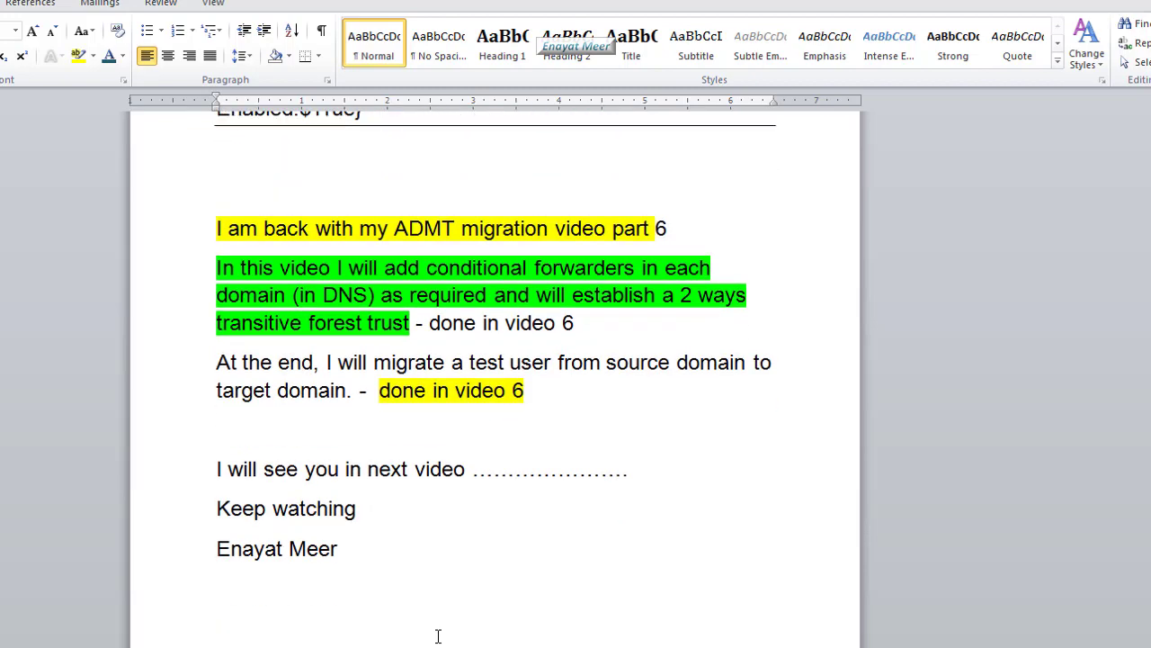
scroll(438, 636, up, 20)
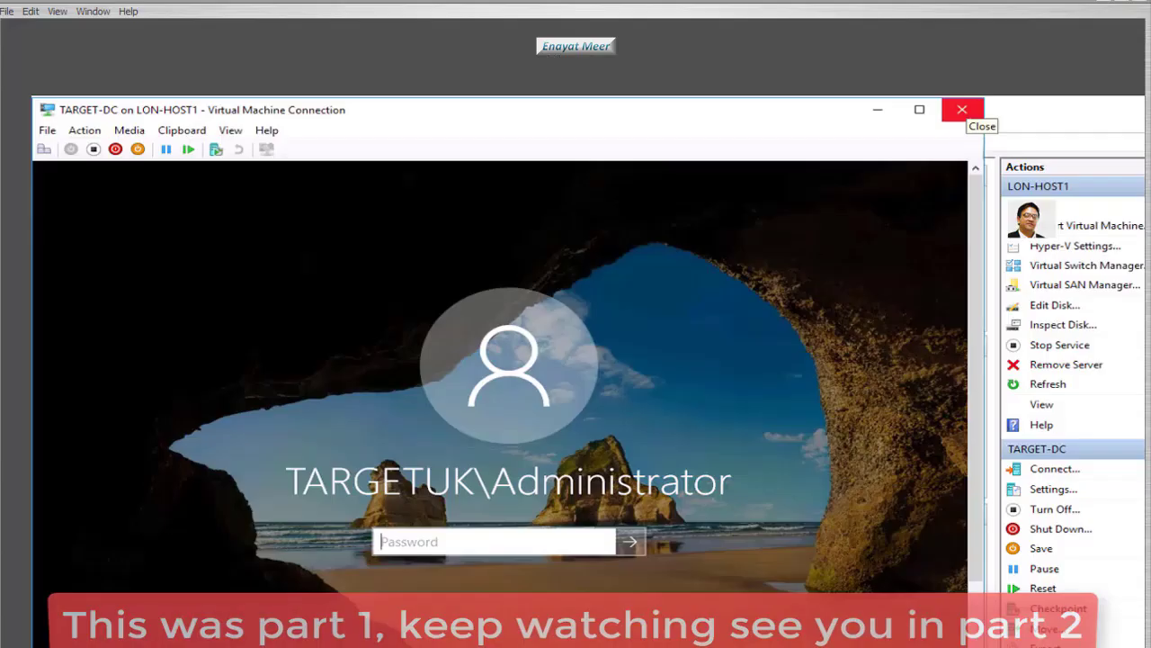
- Sign in to TARGET-DC with the administrator password and list Target.com's containers in ADUC
text(•••••••••)
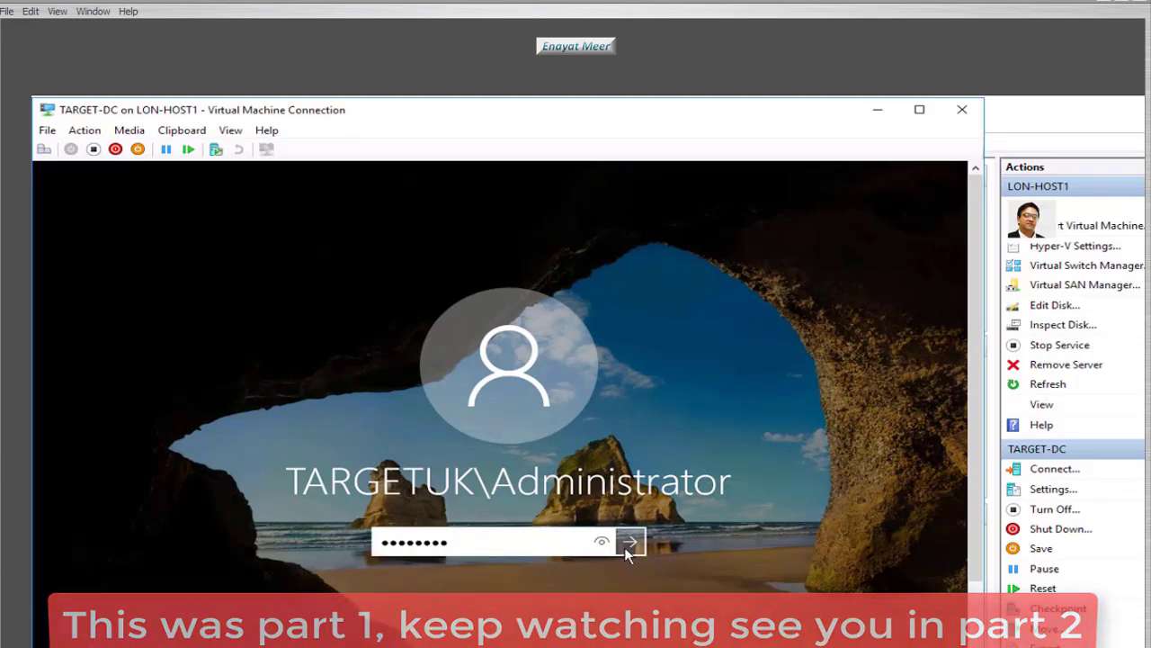
click(628, 545)
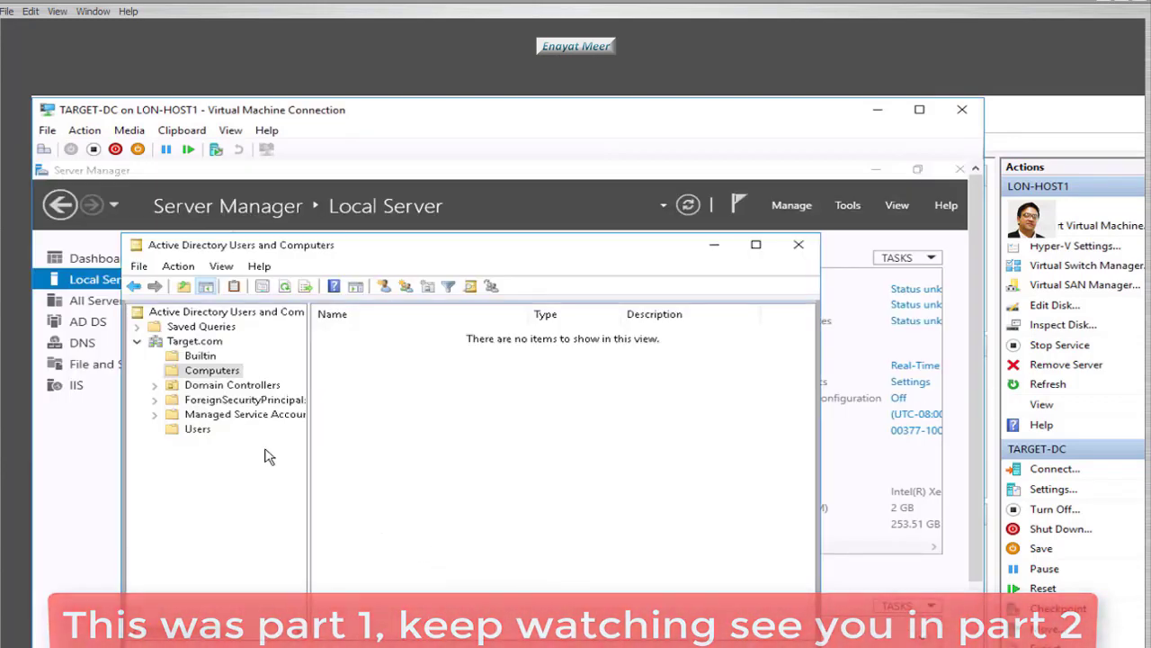
click(194, 341)
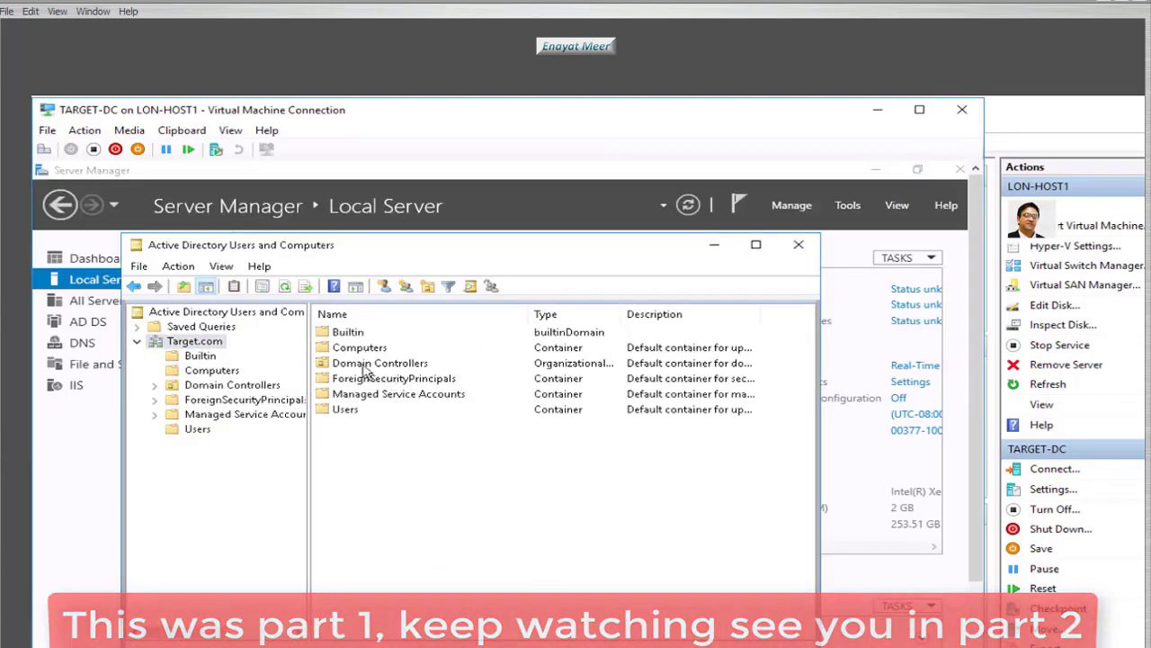